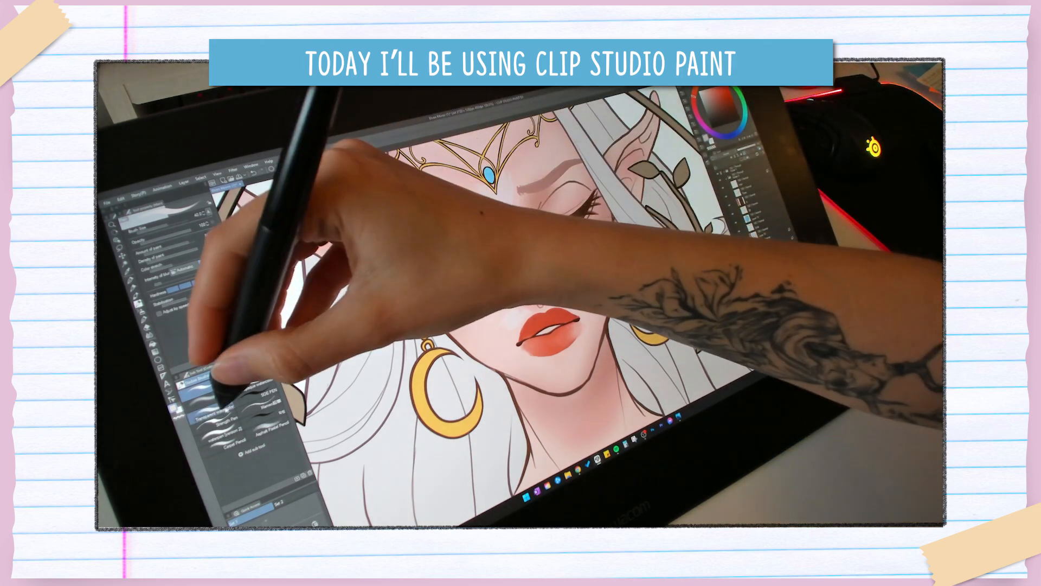
{"action": "left_click", "coordinate": [214, 413]}
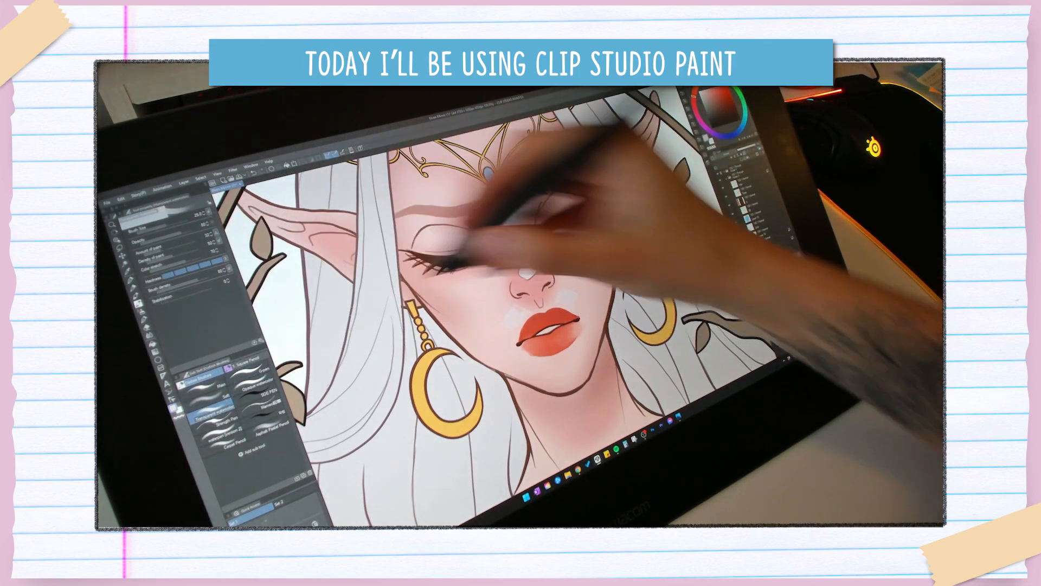
{"action": "mouse_move", "coordinate": [509, 319]}
{"action": "left_mouse_down"}
{"action": "mouse_move", "coordinate": [510, 316]}
{"action": "mouse_move", "coordinate": [504, 323]}
{"action": "mouse_move", "coordinate": [569, 263]}
{"action": "mouse_move", "coordinate": [563, 301]}
{"action": "left_mouse_up"}
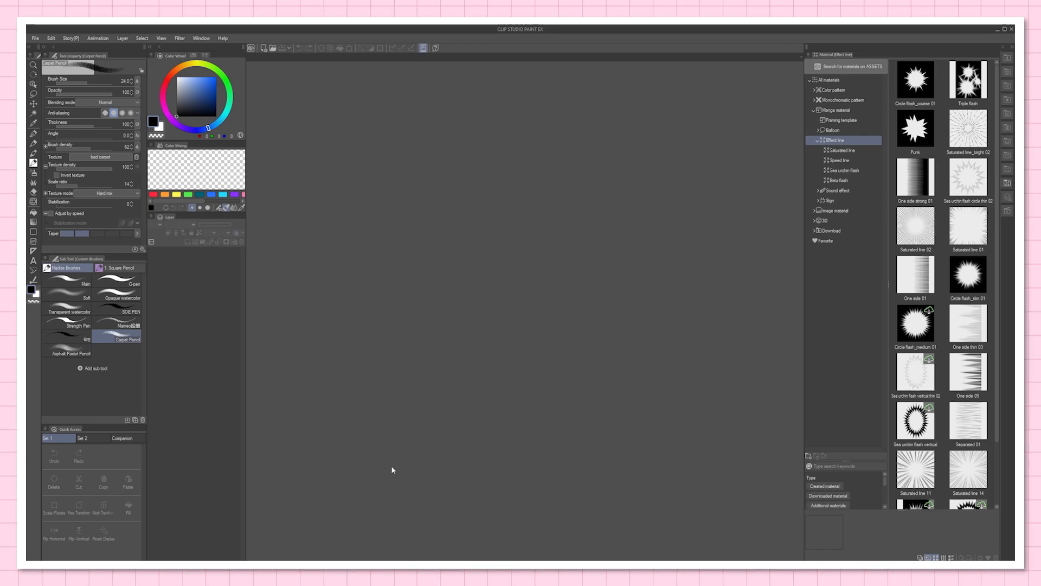
Step: Collapse the Material palette and reset the workspace to the default palette layout
{"action": "left_click", "coordinate": [1007, 185]}
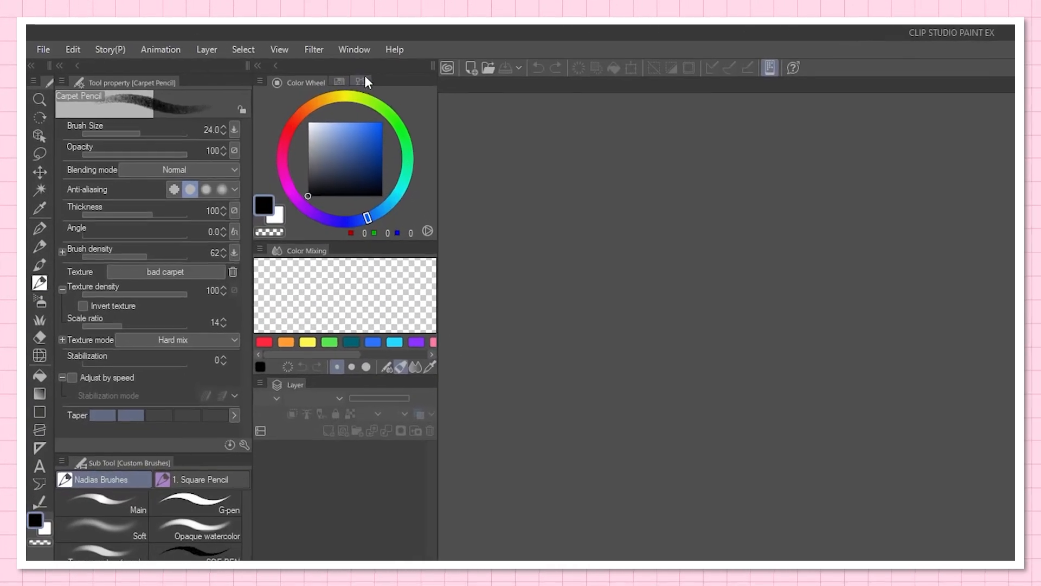
{"action": "left_click", "coordinate": [362, 45]}
{"action": "mouse_move", "coordinate": [468, 90]}
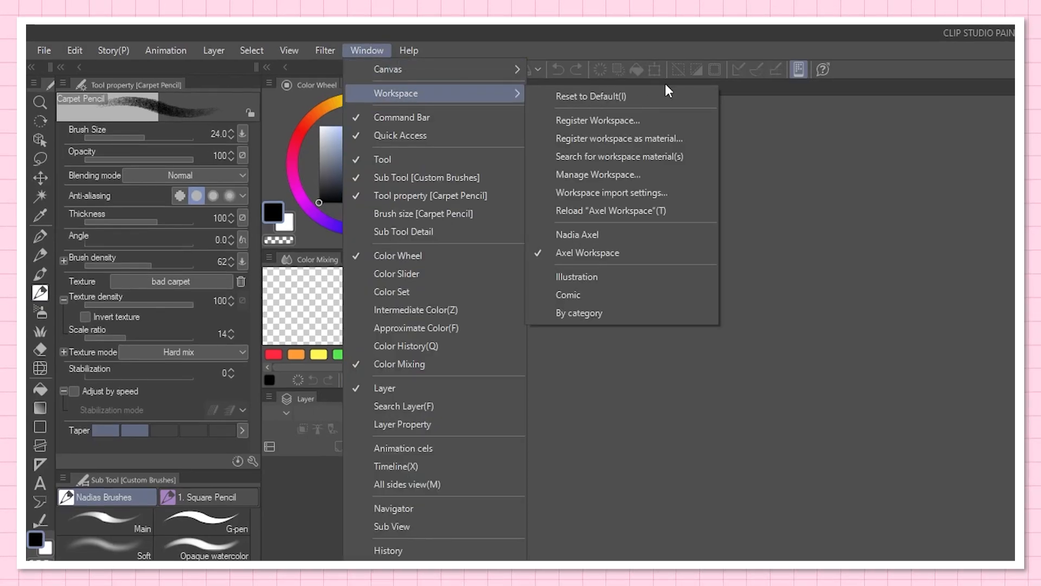
{"action": "left_click", "coordinate": [597, 97]}
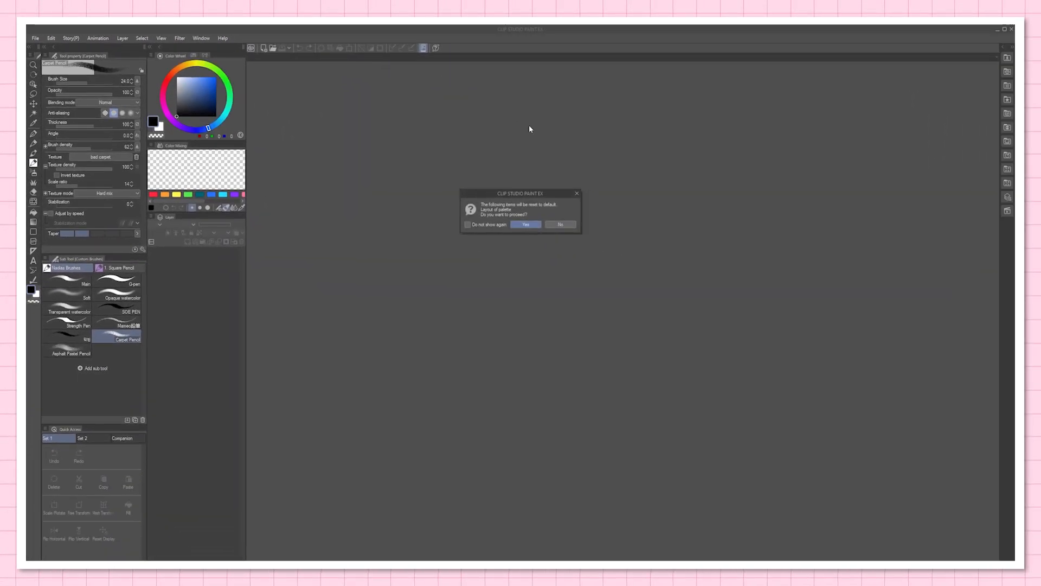
{"action": "left_click", "coordinate": [531, 226]}
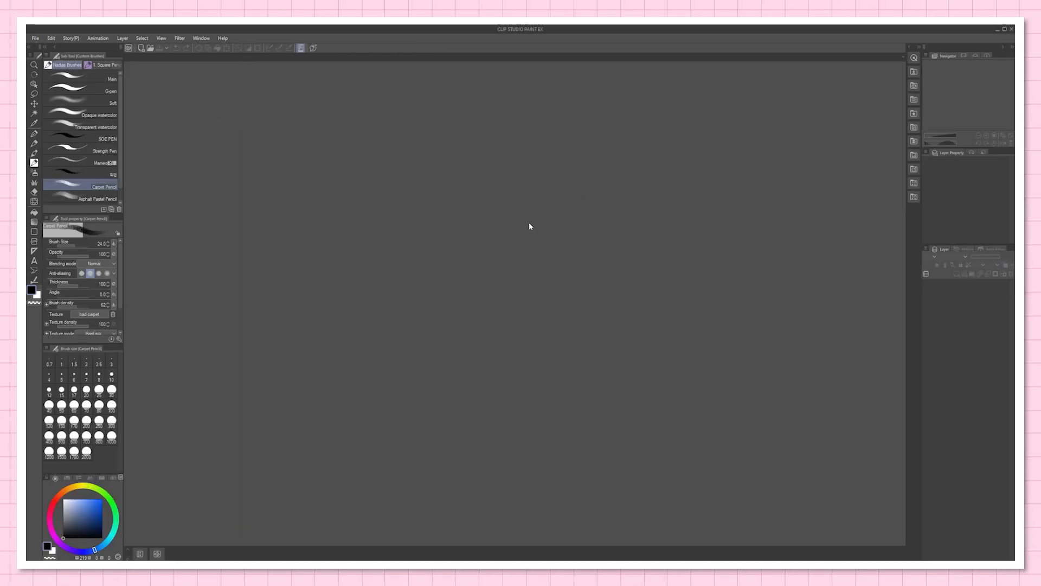
Step: Dock the Color Wheel above the Layer palette in a new column beside the brush palettes, and move Tool Property above Sub Tool
{"action": "left_click_drag", "start_coordinate": [53, 477], "coordinate": [125, 83]}
{"action": "mouse_move", "coordinate": [947, 249]}
{"action": "left_mouse_down"}
{"action": "mouse_move", "coordinate": [175, 539]}
{"action": "mouse_move", "coordinate": [193, 151]}
{"action": "left_mouse_up"}
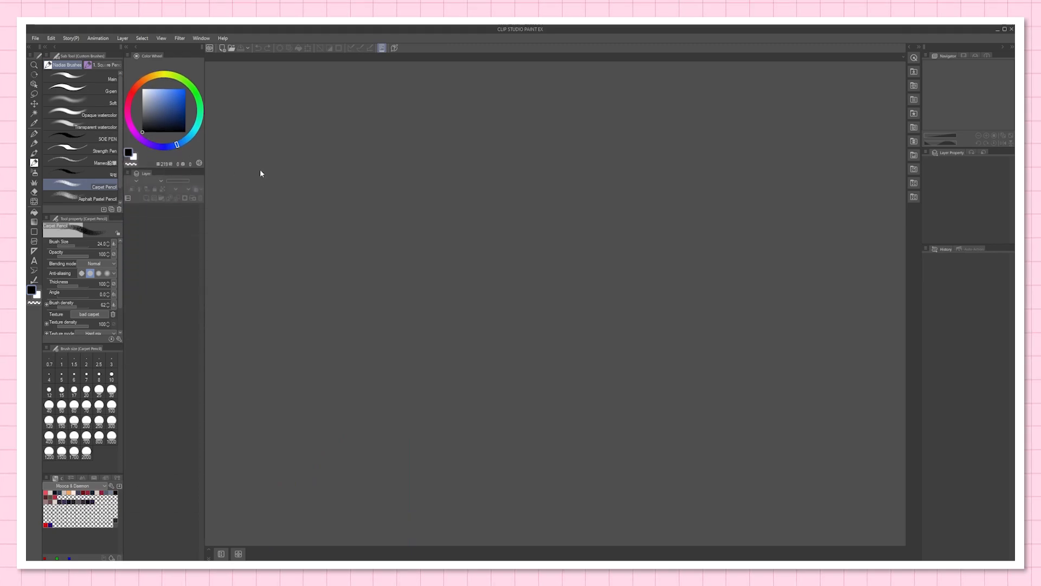
{"action": "mouse_move", "coordinate": [68, 220]}
{"action": "left_mouse_down"}
{"action": "mouse_move", "coordinate": [87, 86]}
{"action": "mouse_move", "coordinate": [78, 53]}
{"action": "left_mouse_up"}
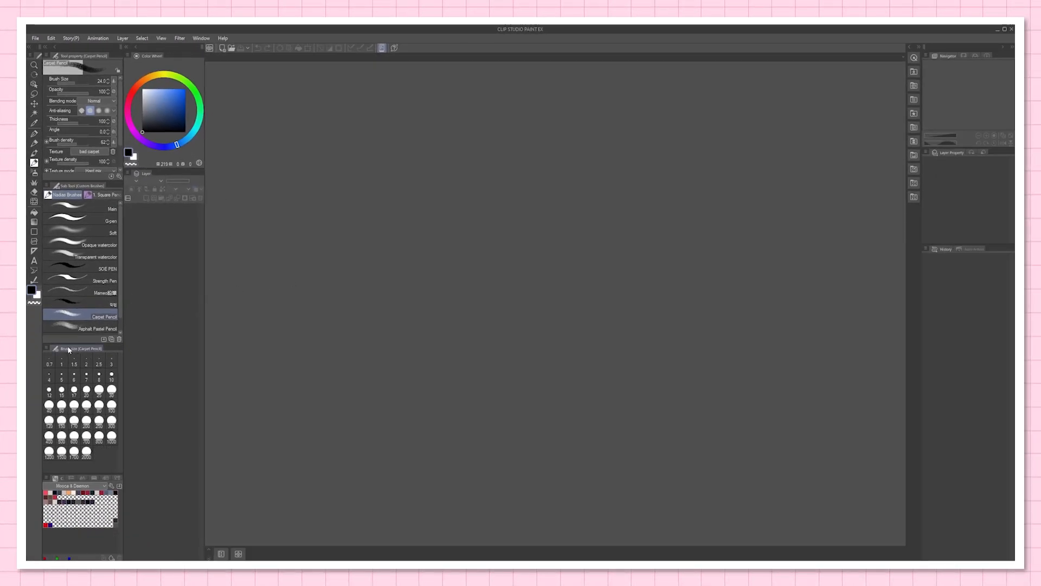
Step: Remove the Brush Size palette, the extra color palettes below Sub Tool, and the Navigator, Layer Property and History palettes from the workspace
{"action": "left_click_drag", "start_coordinate": [73, 351], "coordinate": [372, 231]}
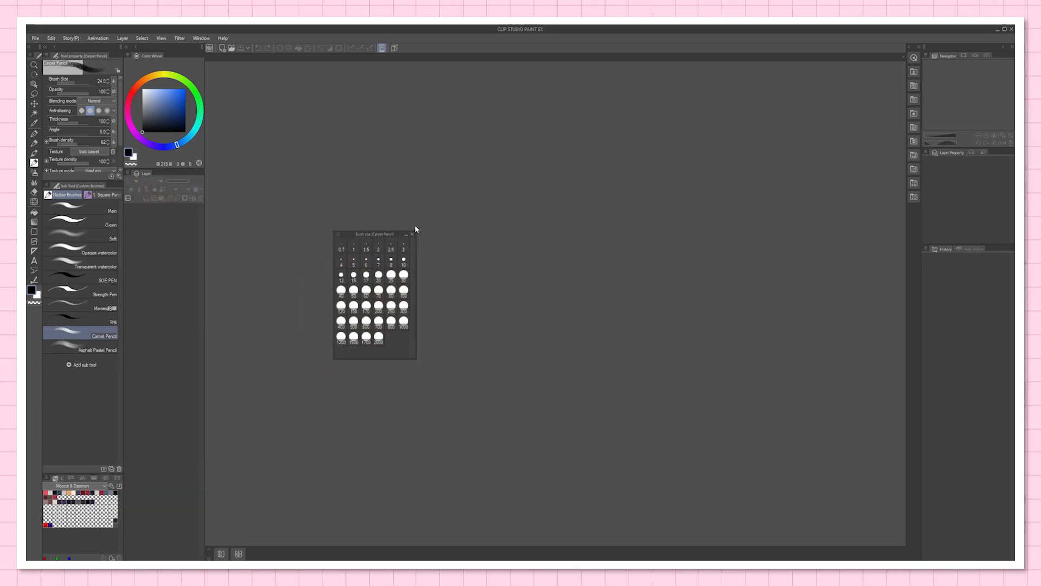
{"action": "left_click", "coordinate": [413, 235]}
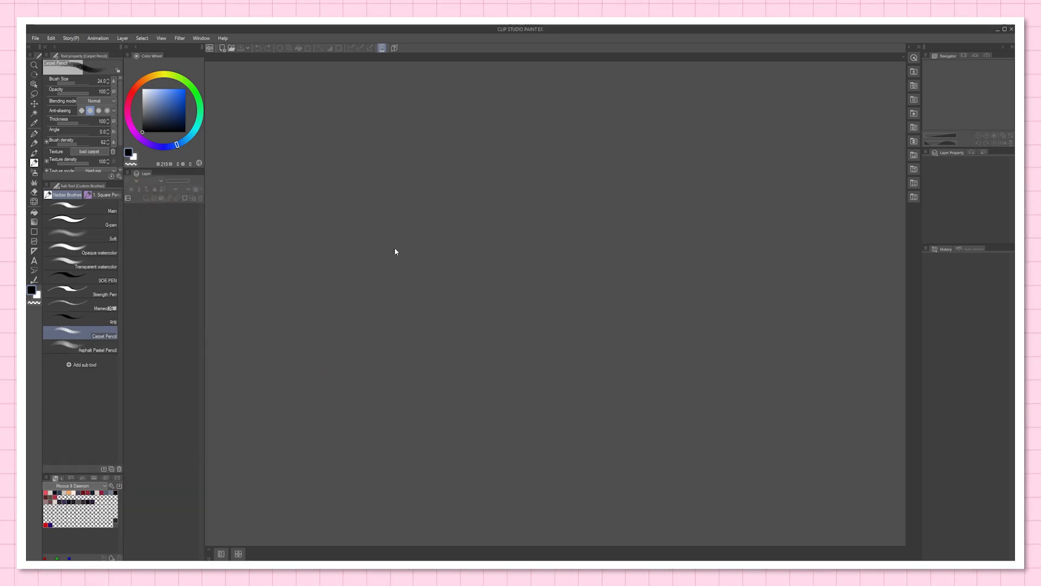
{"action": "left_click", "coordinate": [46, 476]}
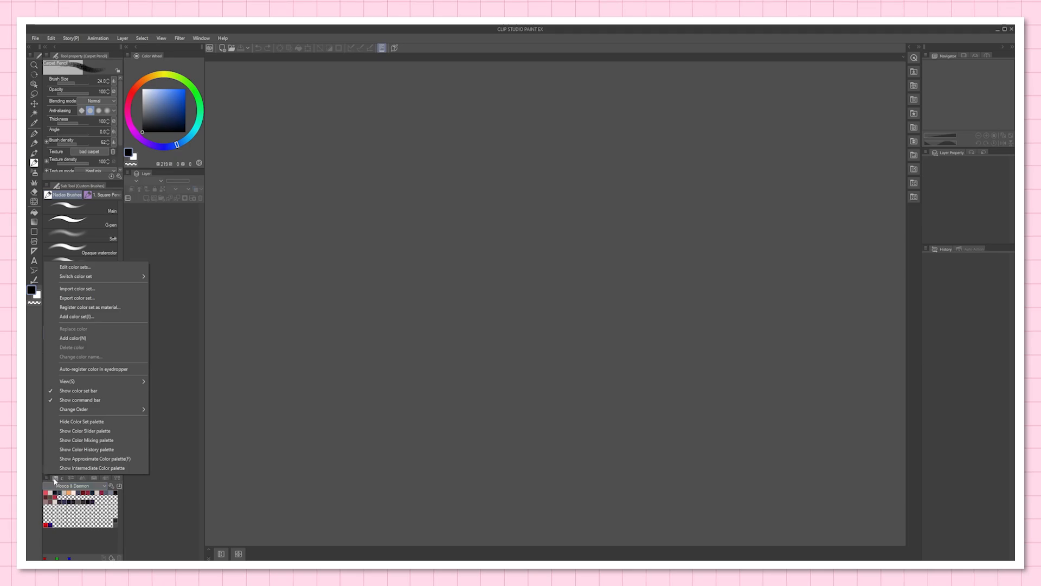
{"action": "left_click", "coordinate": [86, 430]}
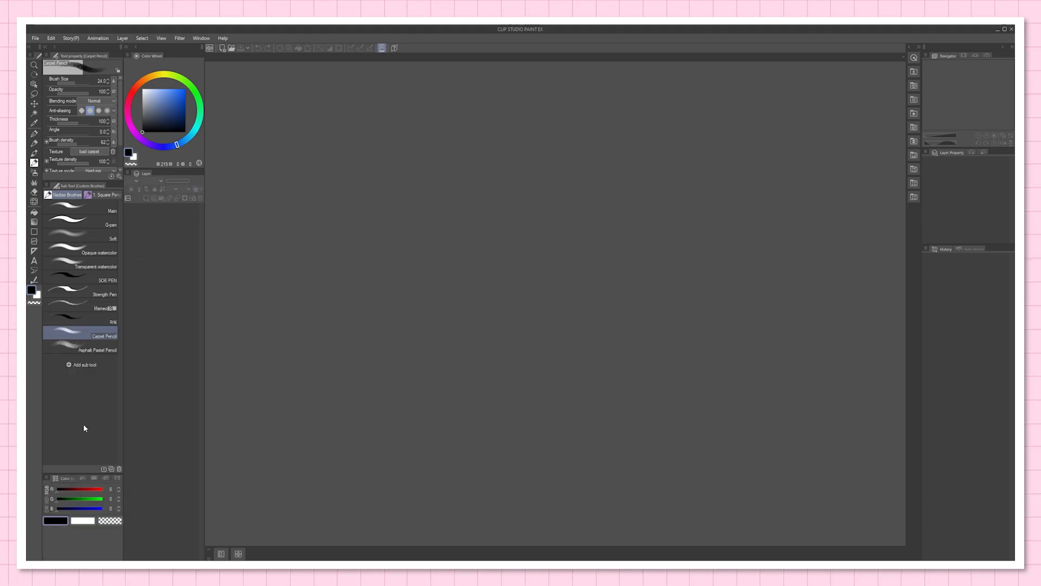
{"action": "left_click", "coordinate": [53, 481]}
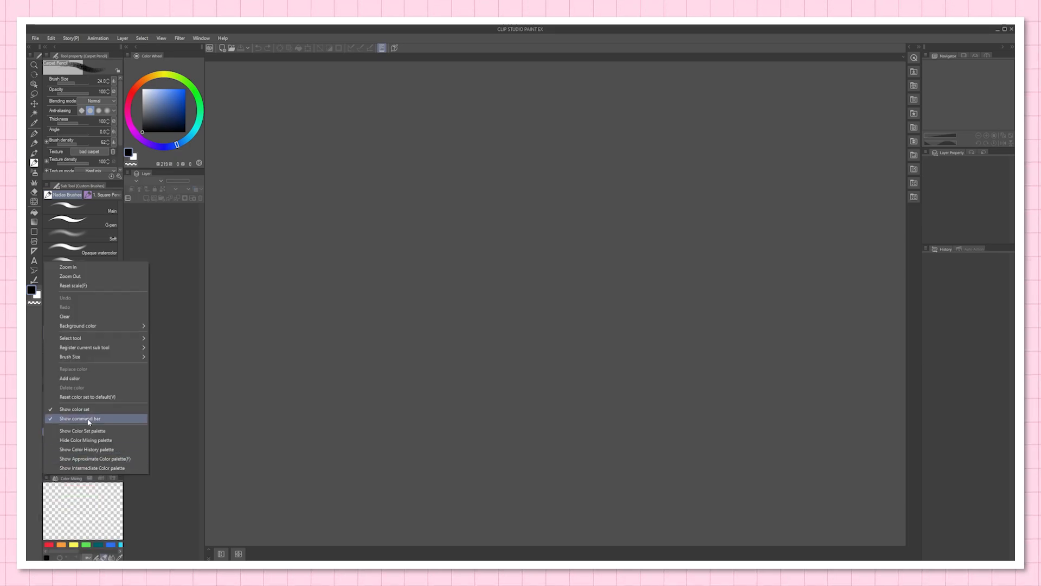
{"action": "left_click", "coordinate": [85, 441]}
{"action": "left_click", "coordinate": [47, 478]}
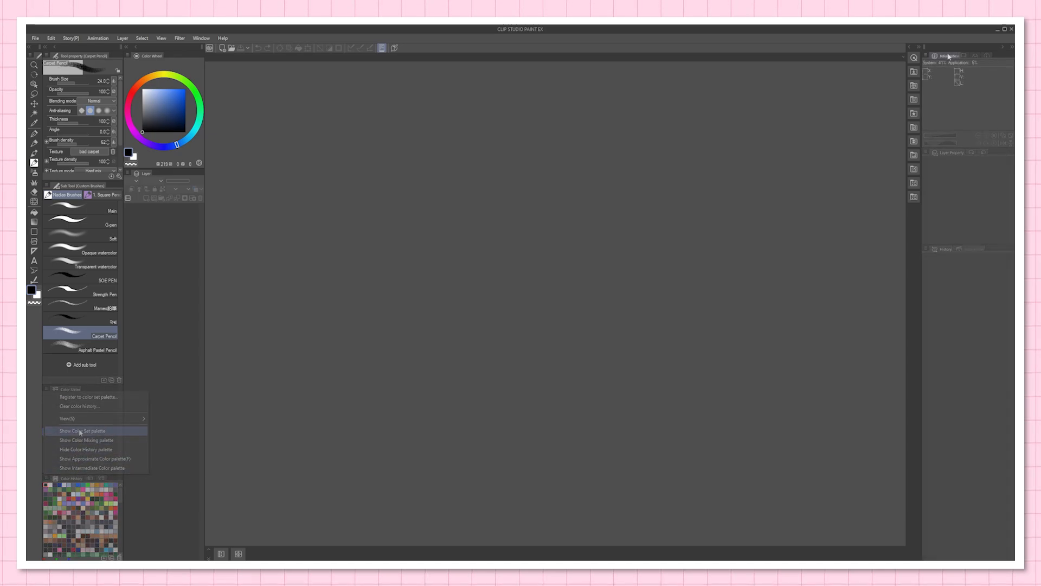
{"action": "left_click_drag", "start_coordinate": [949, 56], "coordinate": [853, 96]}
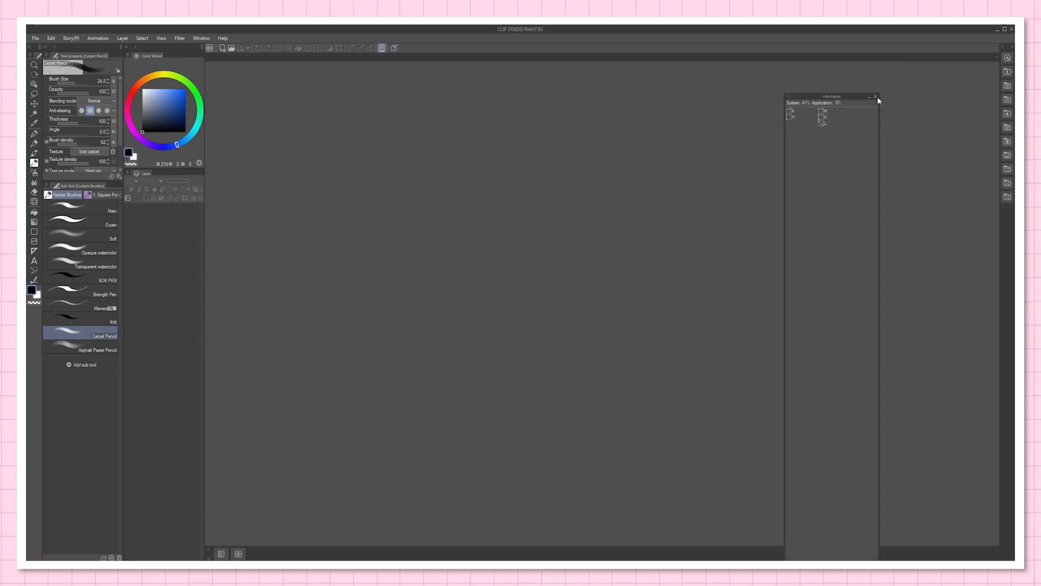
{"action": "left_click", "coordinate": [876, 97]}
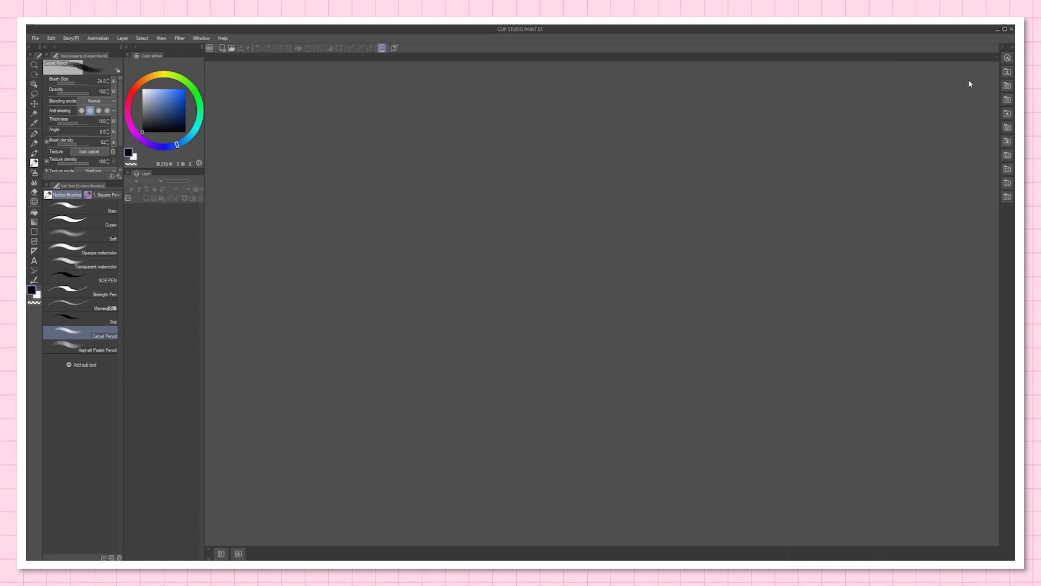
Step: Make the Tool Property palette taller and widen the column holding the Color Wheel and Layer palettes
{"action": "left_click_drag", "start_coordinate": [110, 183], "coordinate": [110, 253]}
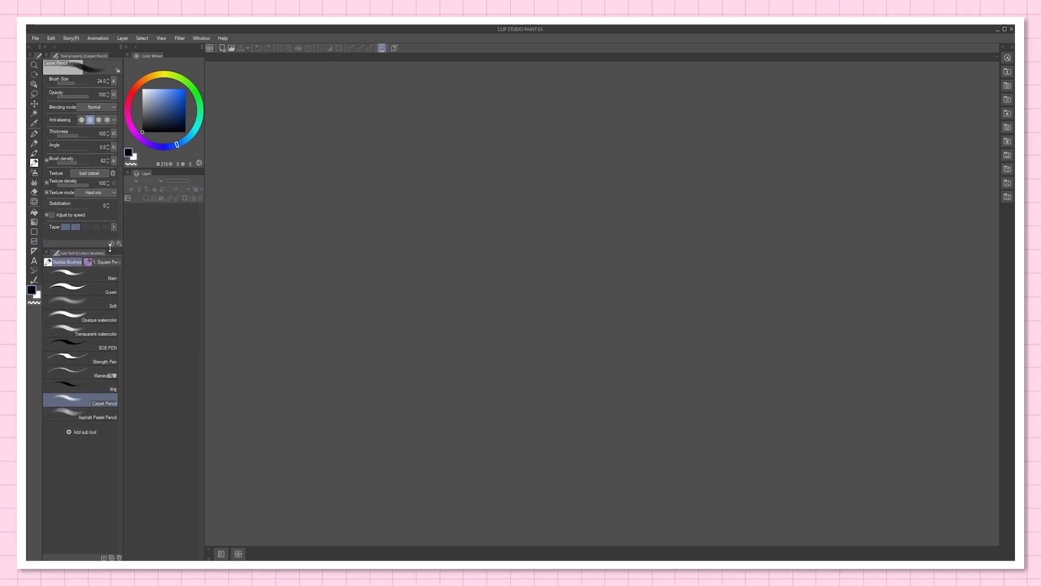
{"action": "left_click_drag", "start_coordinate": [204, 158], "coordinate": [227, 158]}
Step: Register the current palette layout as a workspace named "My custom workspace"
{"action": "left_click", "coordinate": [221, 39]}
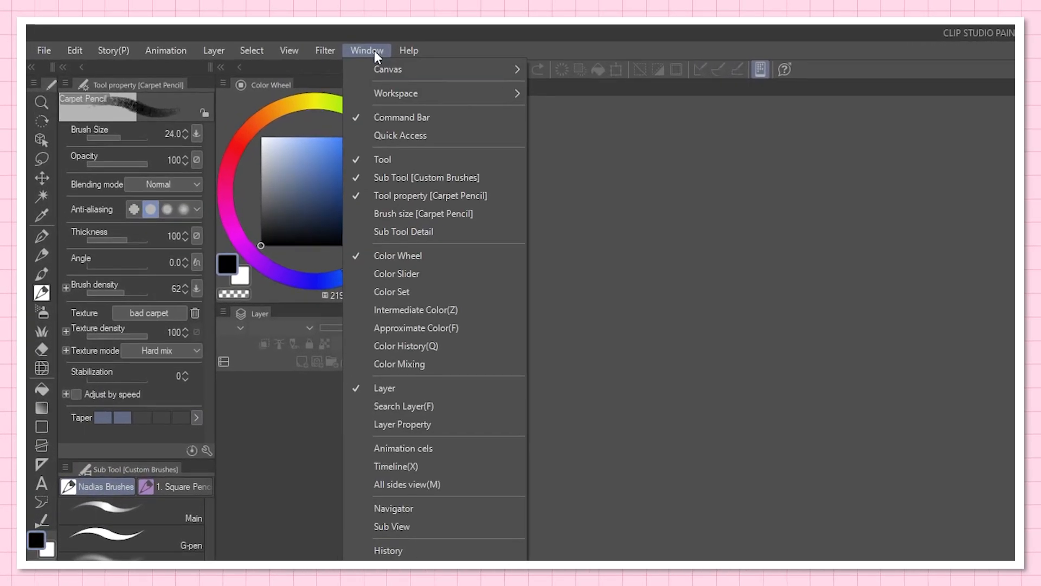
{"action": "mouse_move", "coordinate": [240, 65]}
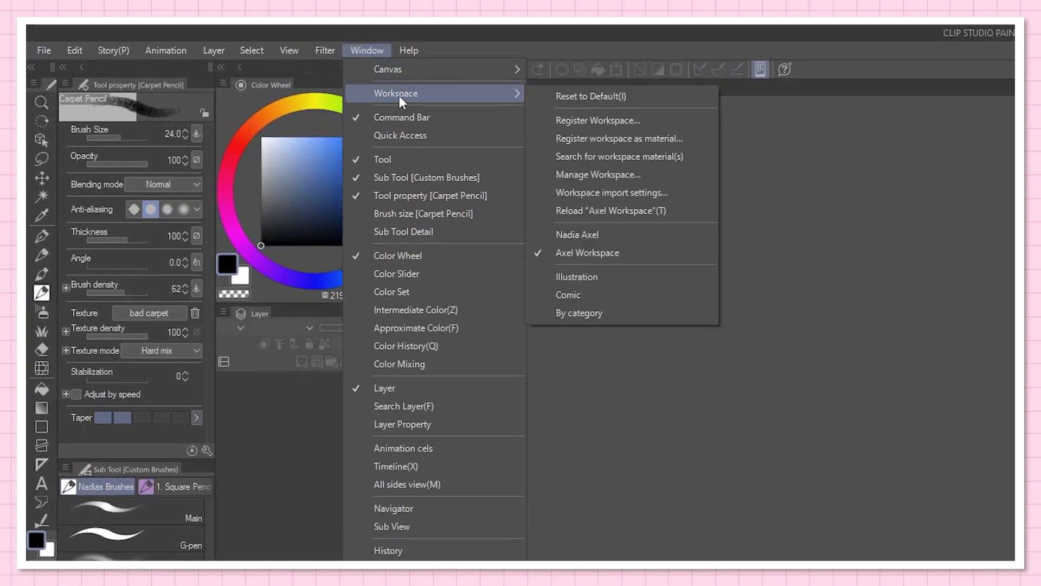
{"action": "left_click", "coordinate": [669, 120]}
{"action": "type", "text": "My custom w"}
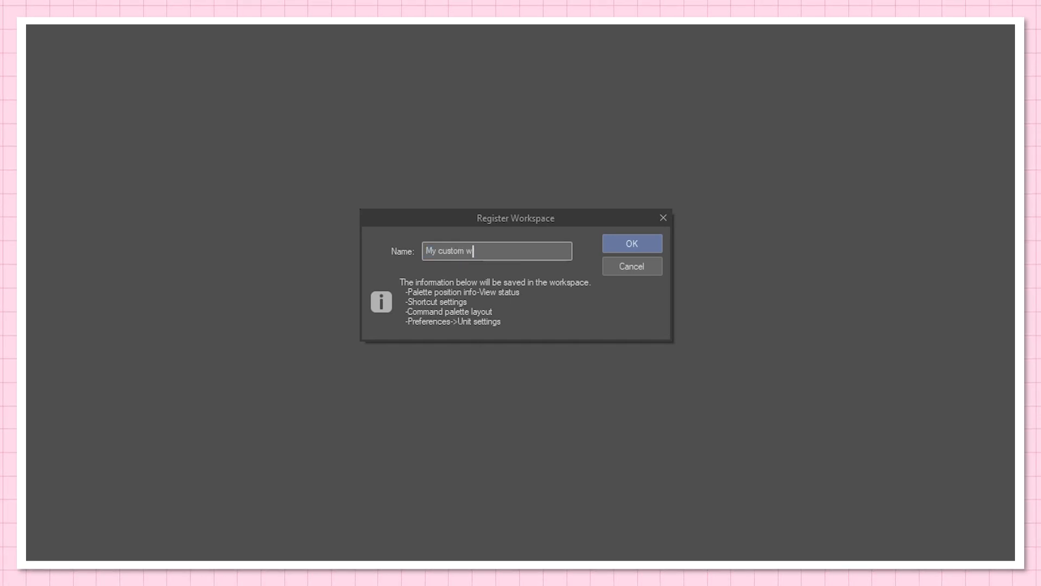
{"action": "type", "text": "orkspace"}
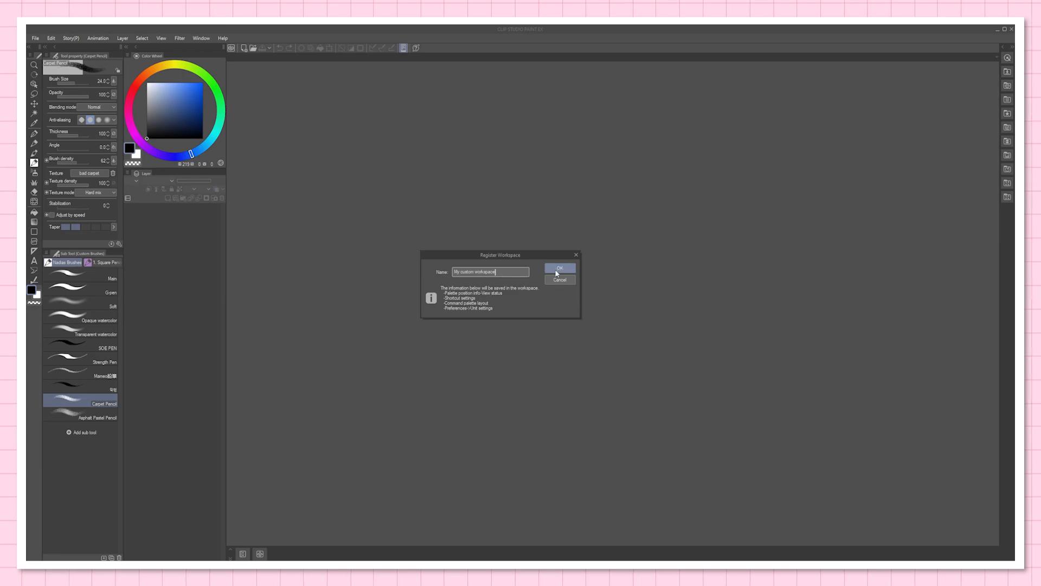
{"action": "left_click", "coordinate": [564, 269]}
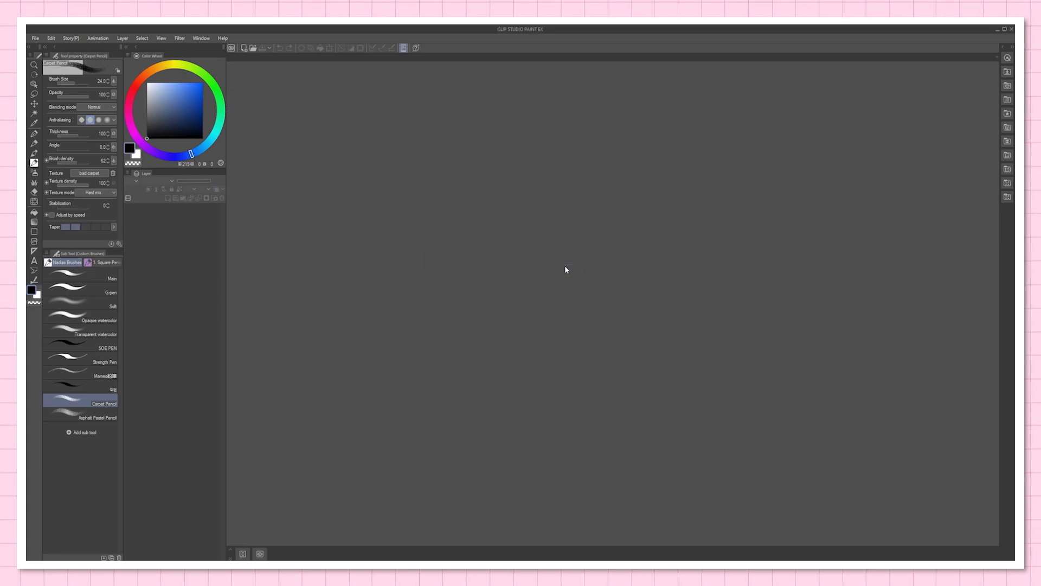
Step: Float the Color Wheel palette over the canvas area, and restore the saved layout by reloading "My custom workspace"
{"action": "left_click_drag", "start_coordinate": [145, 56], "coordinate": [400, 175]}
{"action": "left_click", "coordinate": [201, 38]}
{"action": "mouse_move", "coordinate": [244, 60]}
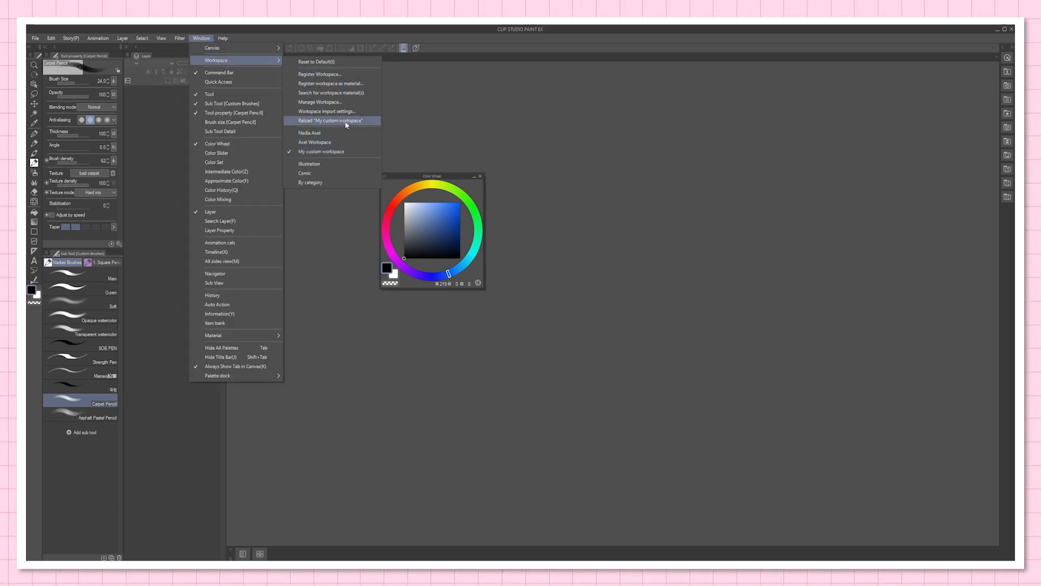
{"action": "left_click", "coordinate": [346, 120]}
{"action": "left_click", "coordinate": [589, 268]}
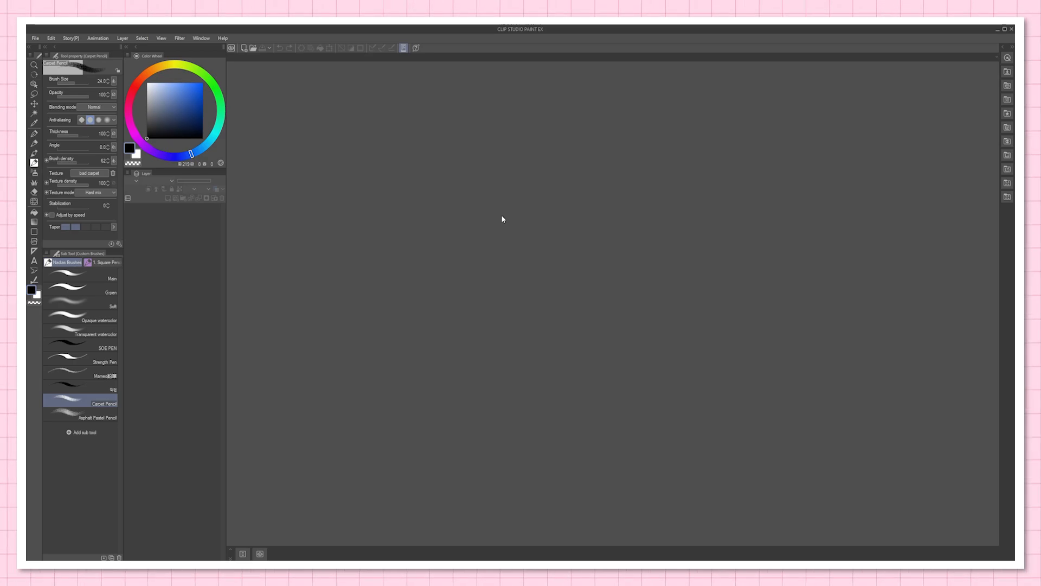
Step: Show the Quick Access palette docked below Sub Tool, widen that column slightly, and collapse the Material palette
{"action": "left_click", "coordinate": [202, 38]}
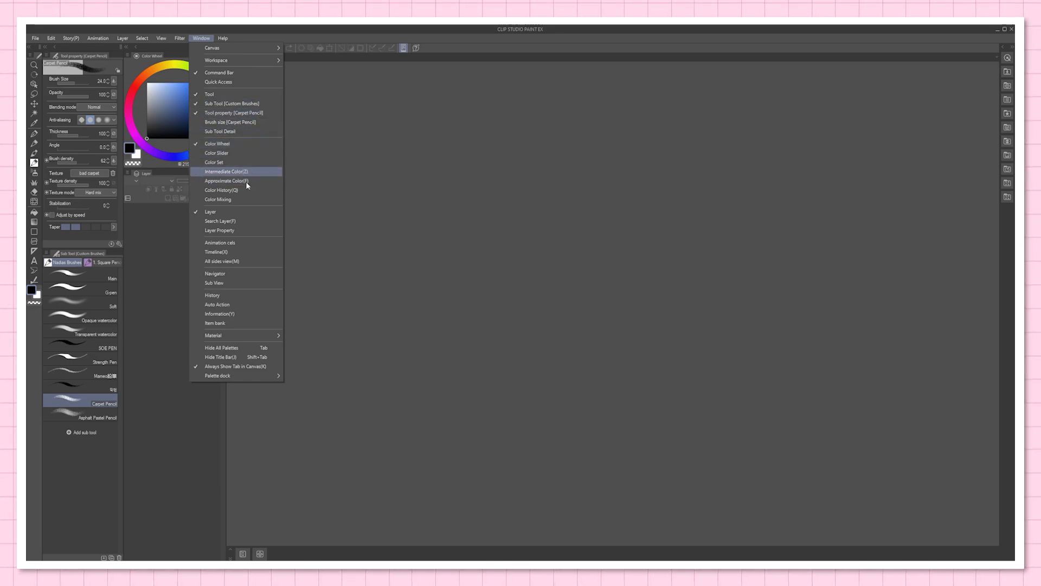
{"action": "left_click", "coordinate": [247, 82]}
{"action": "left_click_drag", "start_coordinate": [943, 59], "coordinate": [86, 499]}
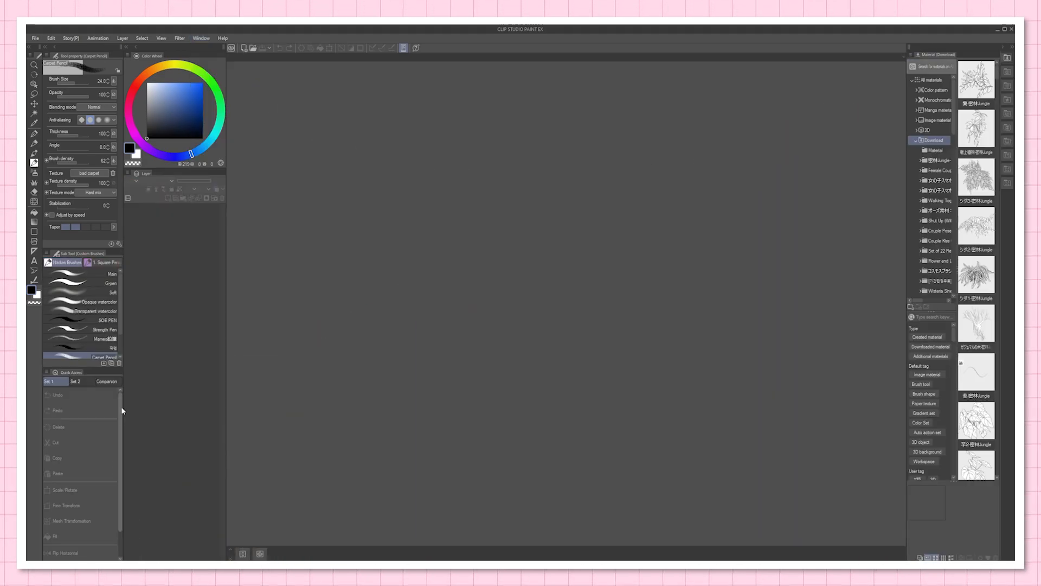
{"action": "left_click_drag", "start_coordinate": [124, 374], "coordinate": [138, 376]}
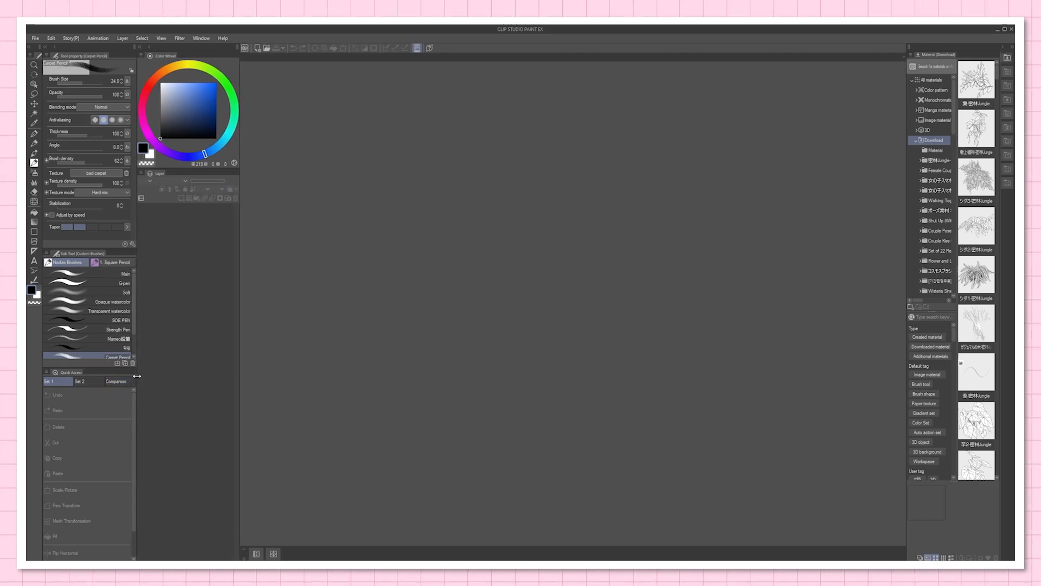
{"action": "left_click", "coordinate": [1008, 59]}
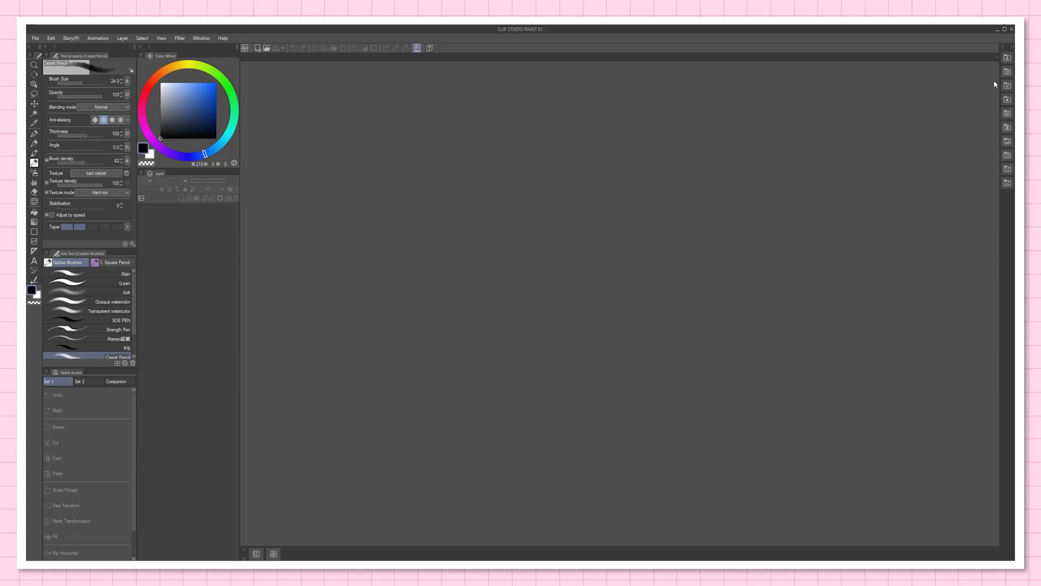
Step: Register the updated layout as "My custom workspace", overwriting the existing workspace of that name
{"action": "left_click", "coordinate": [202, 39]}
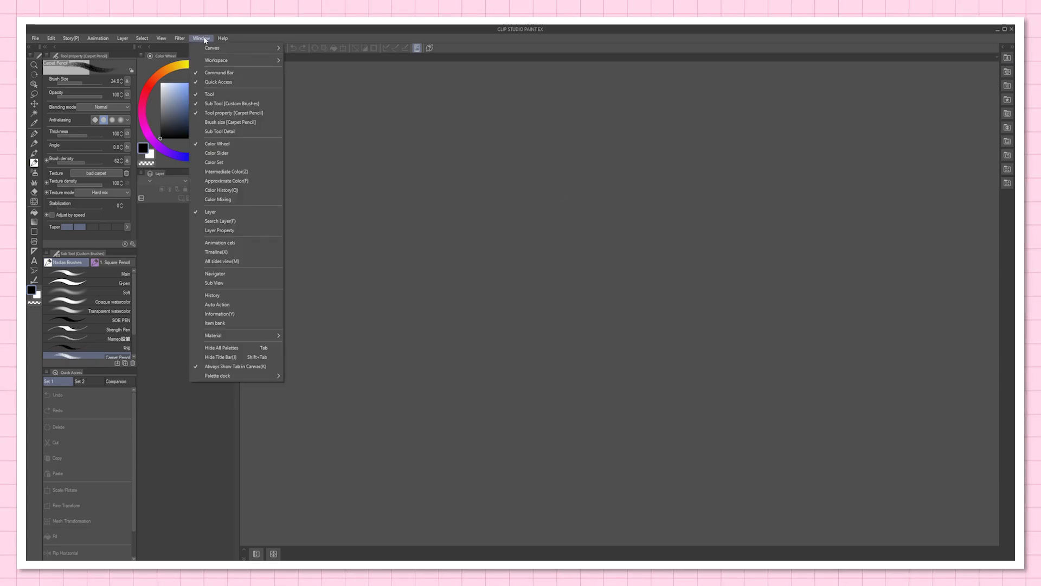
{"action": "mouse_move", "coordinate": [214, 63]}
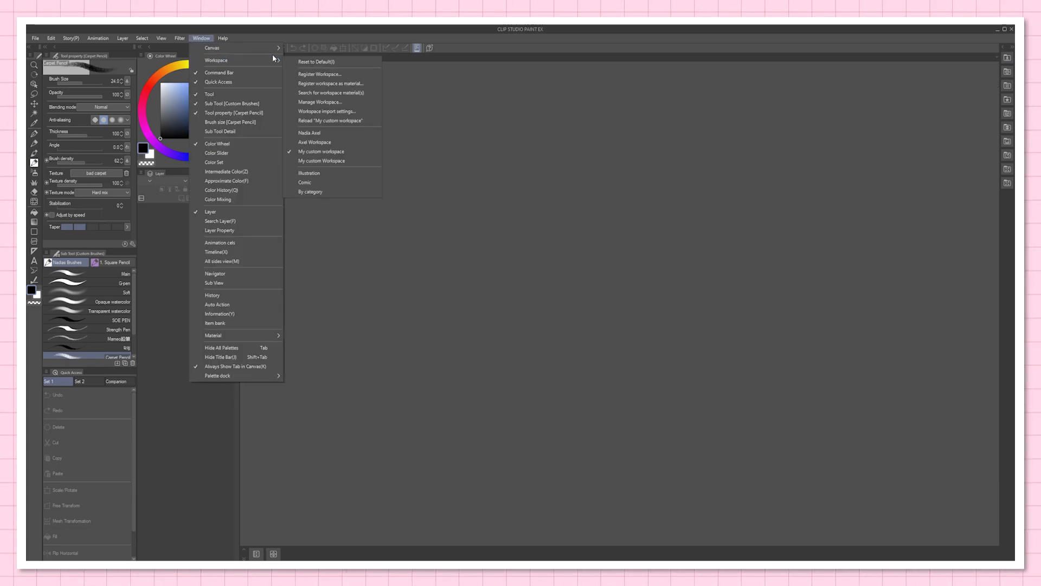
{"action": "left_click", "coordinate": [334, 74]}
{"action": "type", "text": "My custom workspace"}
{"action": "left_click", "coordinate": [564, 268]}
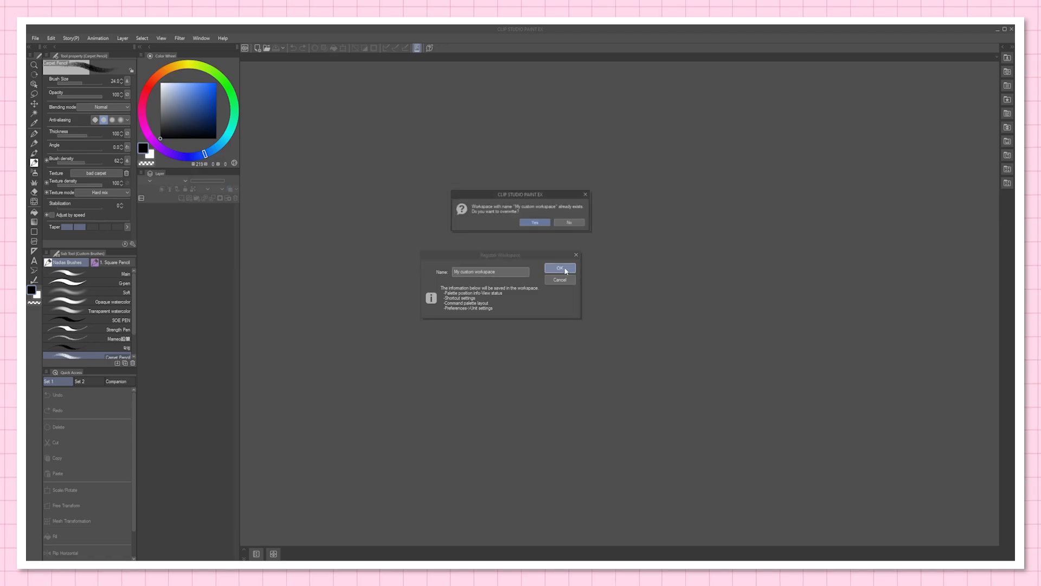
{"action": "left_click", "coordinate": [536, 222]}
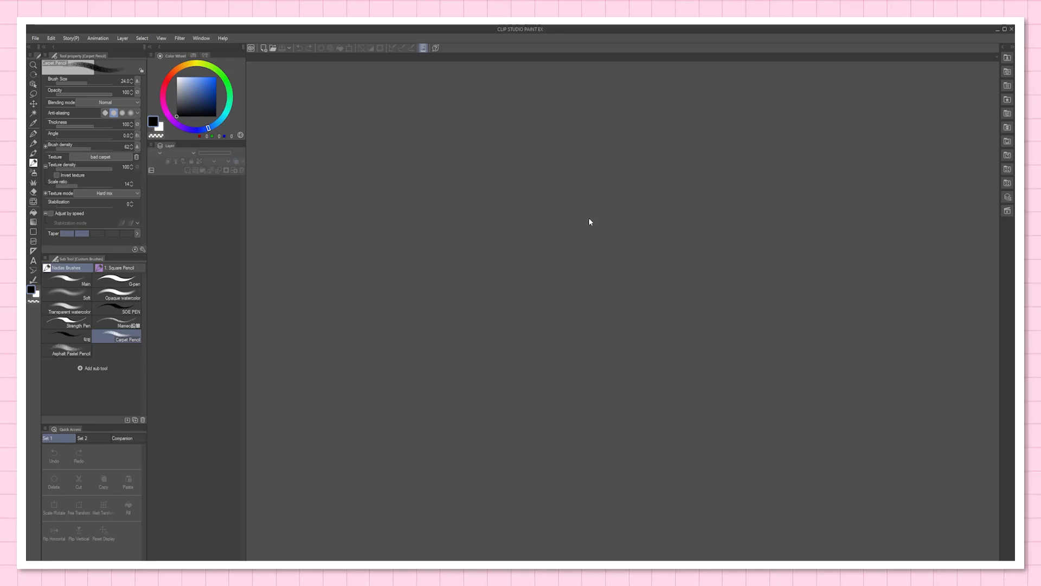
Step: Start a new illustration canvas and set its measurement unit to inches
{"action": "left_click", "coordinate": [35, 38]}
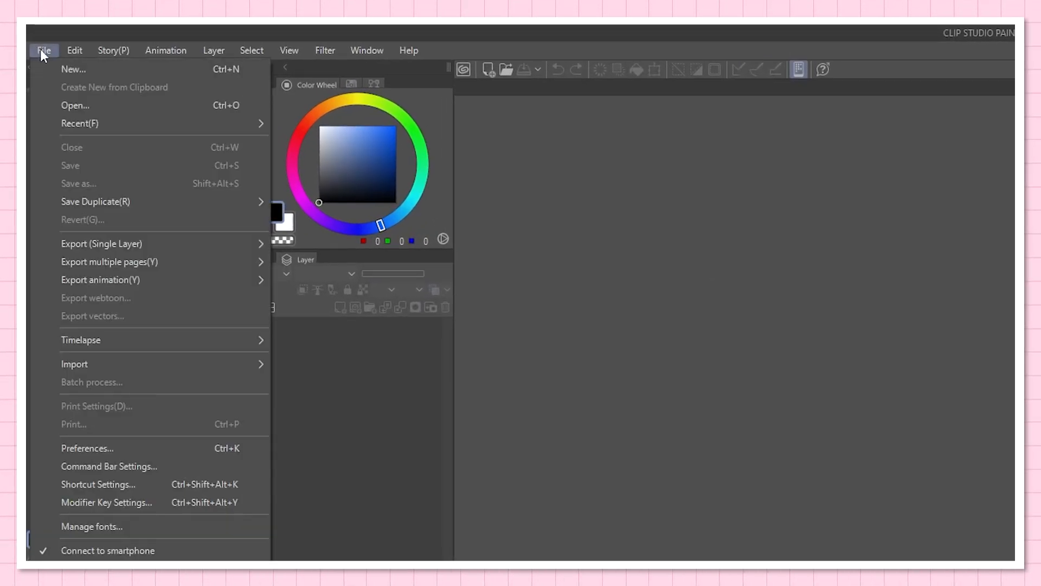
{"action": "left_click", "coordinate": [99, 67]}
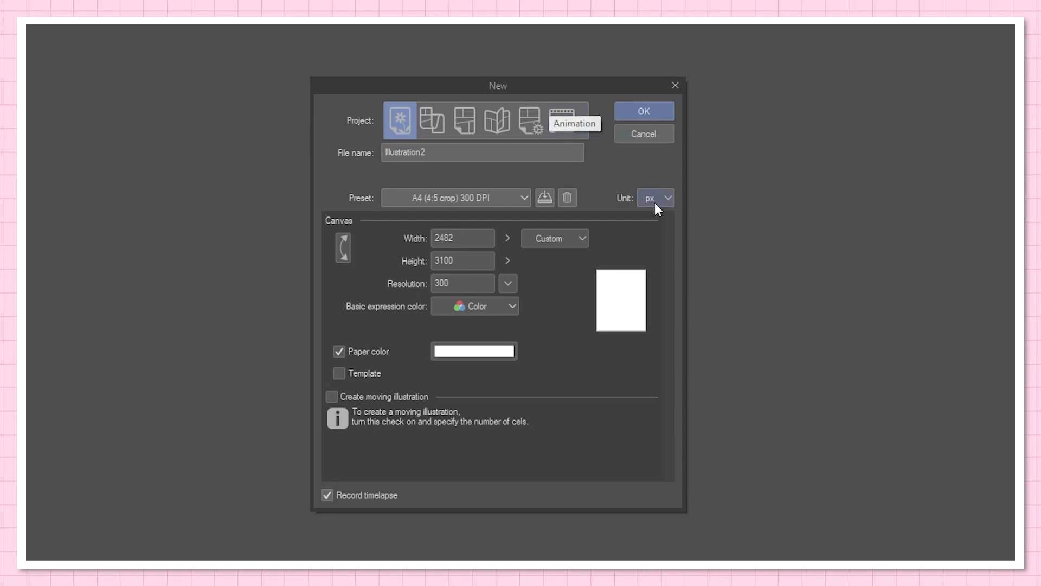
{"action": "mouse_move", "coordinate": [602, 85]}
{"action": "left_mouse_down"}
{"action": "mouse_move", "coordinate": [602, 74]}
{"action": "mouse_move", "coordinate": [619, 86]}
{"action": "left_mouse_up"}
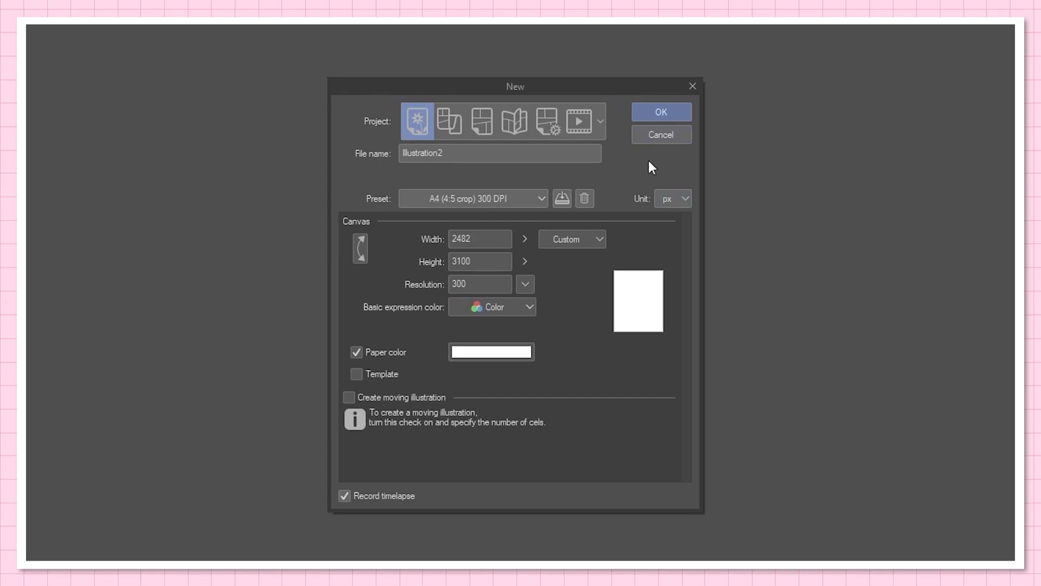
{"action": "left_click", "coordinate": [677, 198]}
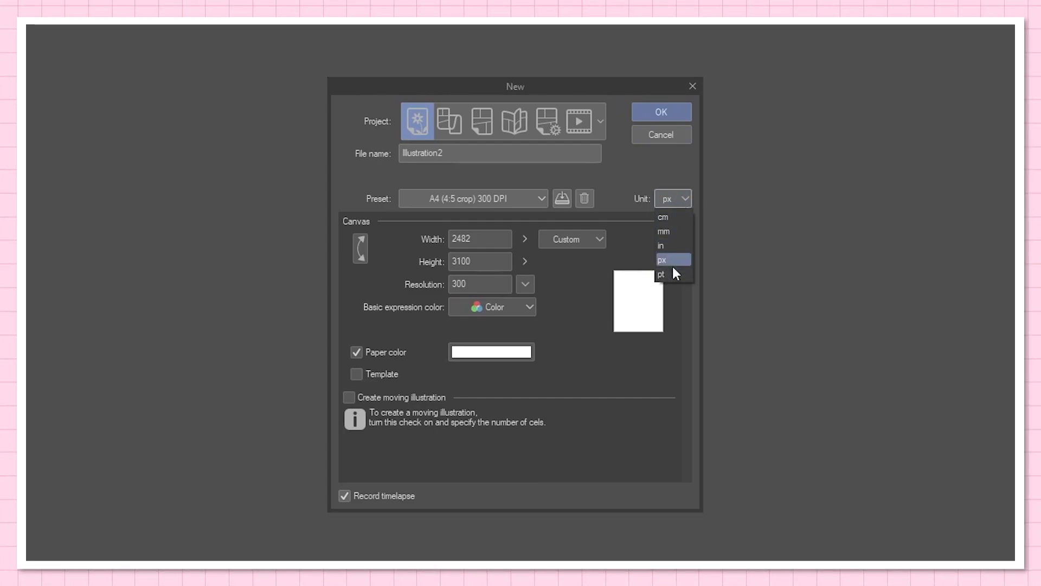
{"action": "left_click", "coordinate": [678, 245]}
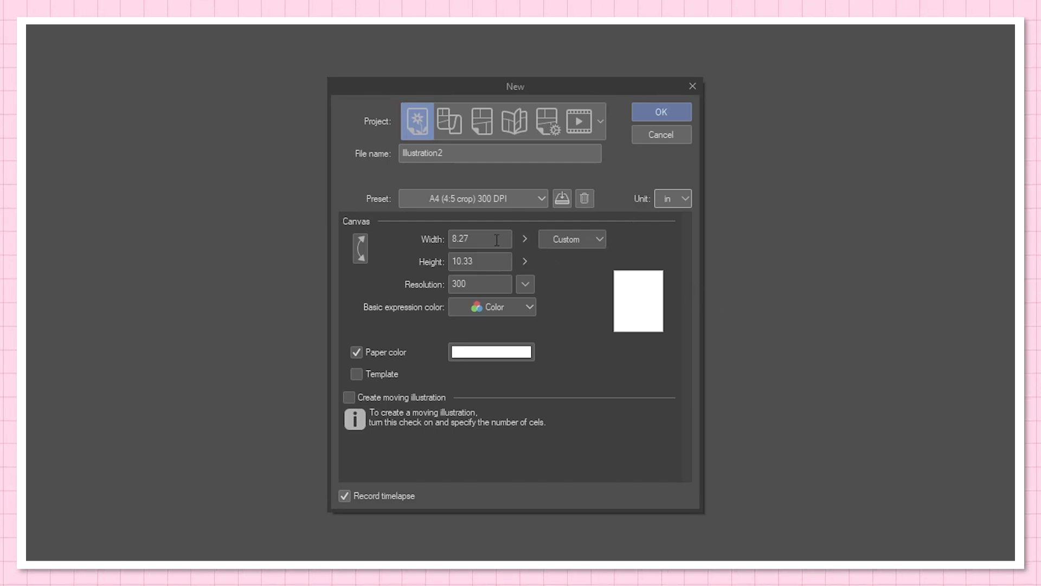
Step: Set the new canvas height to 11 in and its width to 8.5 in
{"action": "left_click", "coordinate": [488, 261]}
{"action": "type", "text": "11"}
{"action": "left_click", "coordinate": [448, 233]}
{"action": "type", "text": "8.5"}
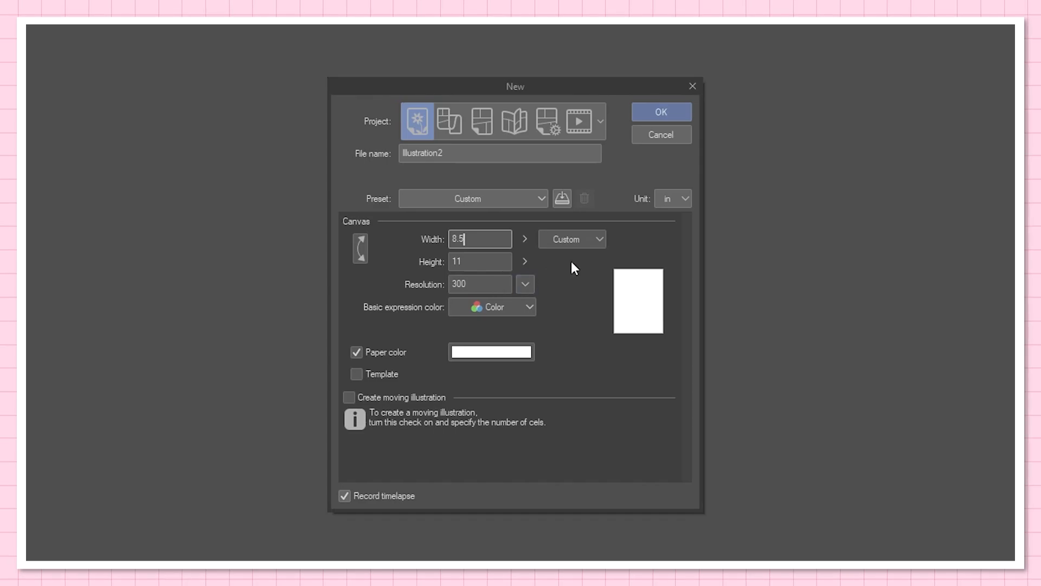
Step: Review the standard paper sizes and resolution options for the new canvas, keeping Custom and 300 dpi
{"action": "left_click", "coordinate": [602, 241]}
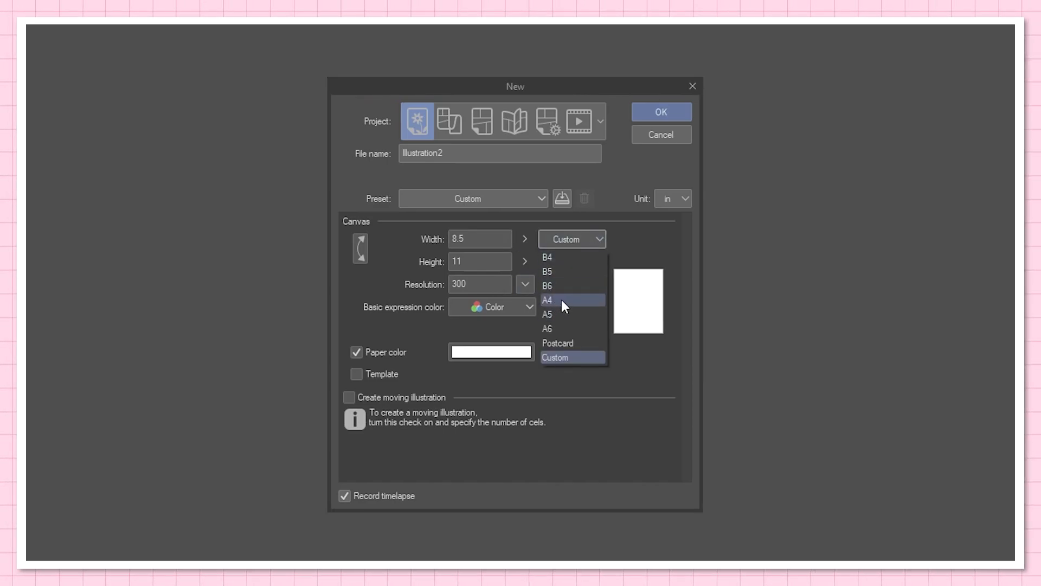
{"action": "left_click", "coordinate": [588, 238]}
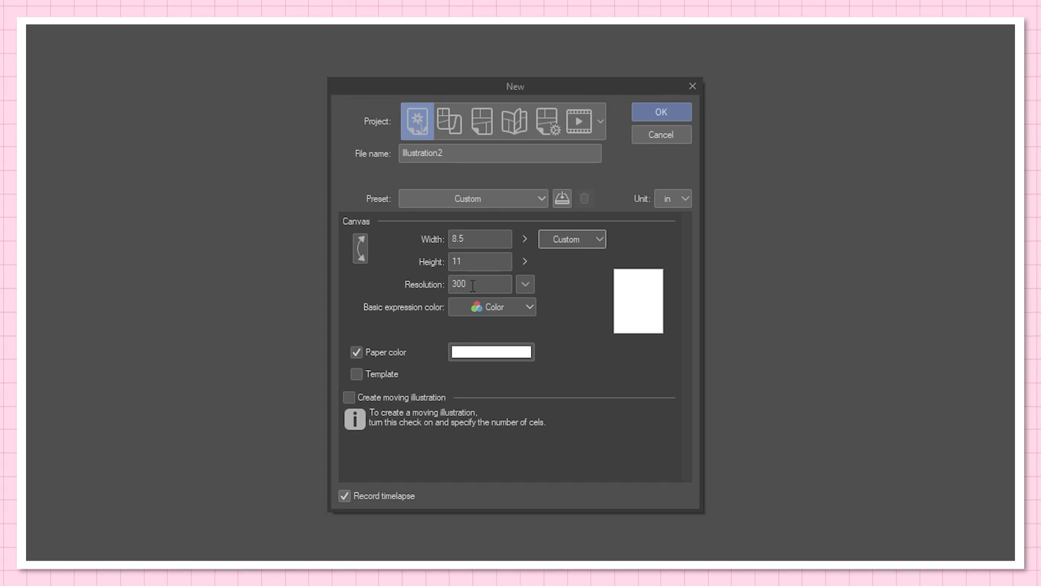
{"action": "left_click", "coordinate": [525, 284]}
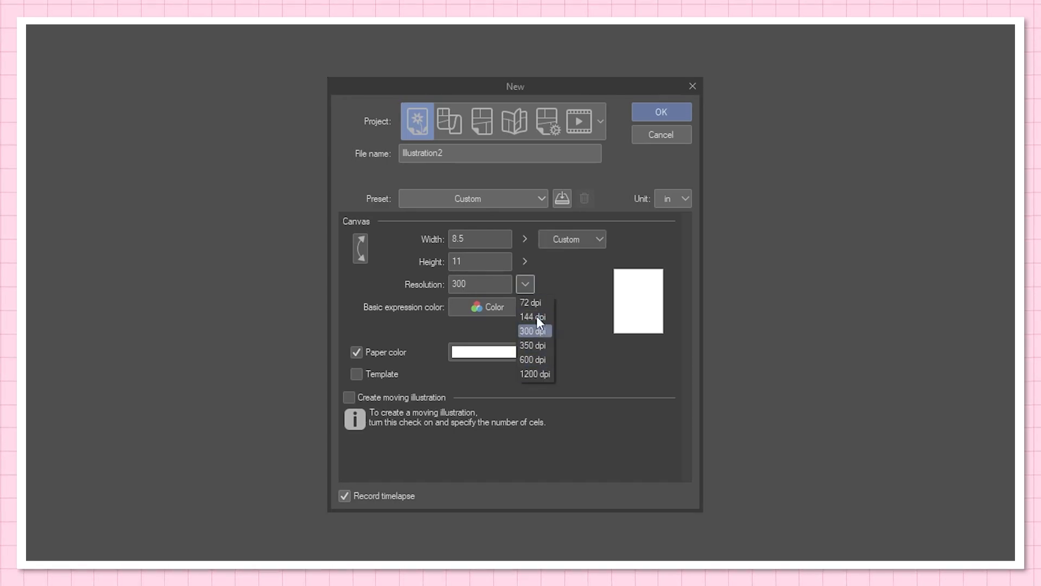
{"action": "left_click", "coordinate": [525, 284]}
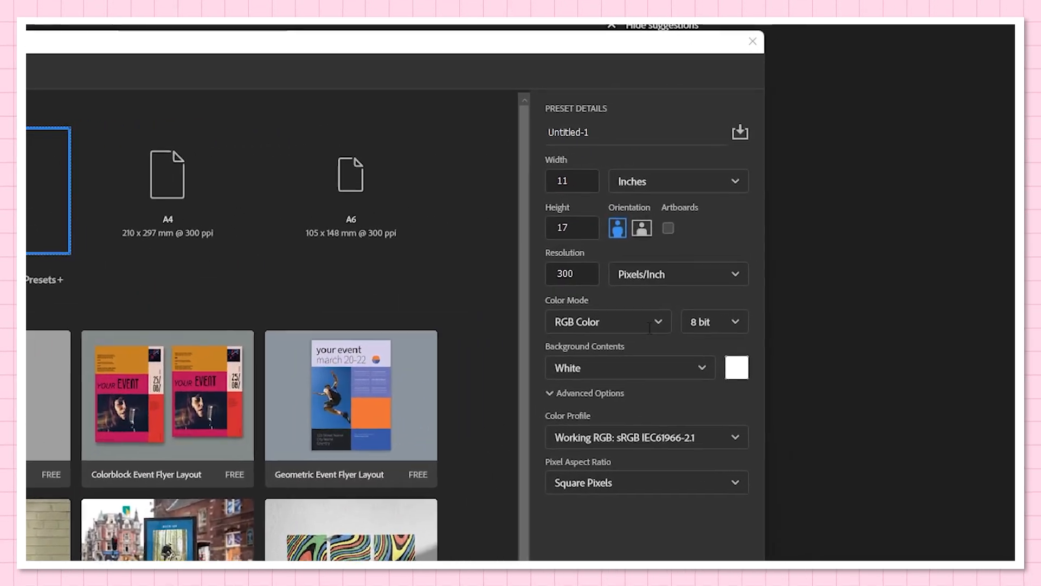
Step: In Photoshop's new document settings, review the available color modes and keep RGB Color
{"action": "left_click", "coordinate": [822, 234]}
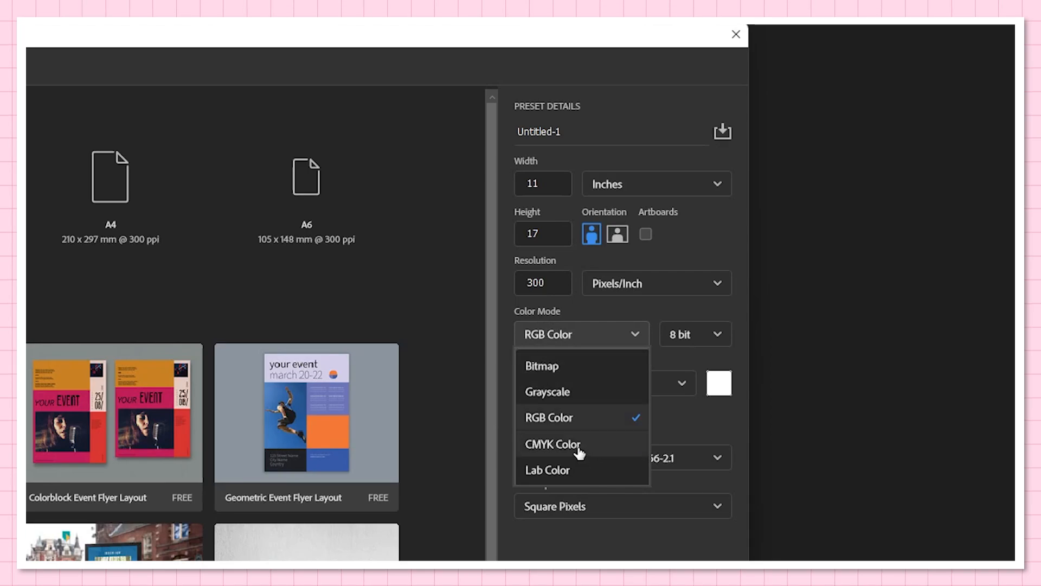
{"action": "left_click", "coordinate": [568, 418]}
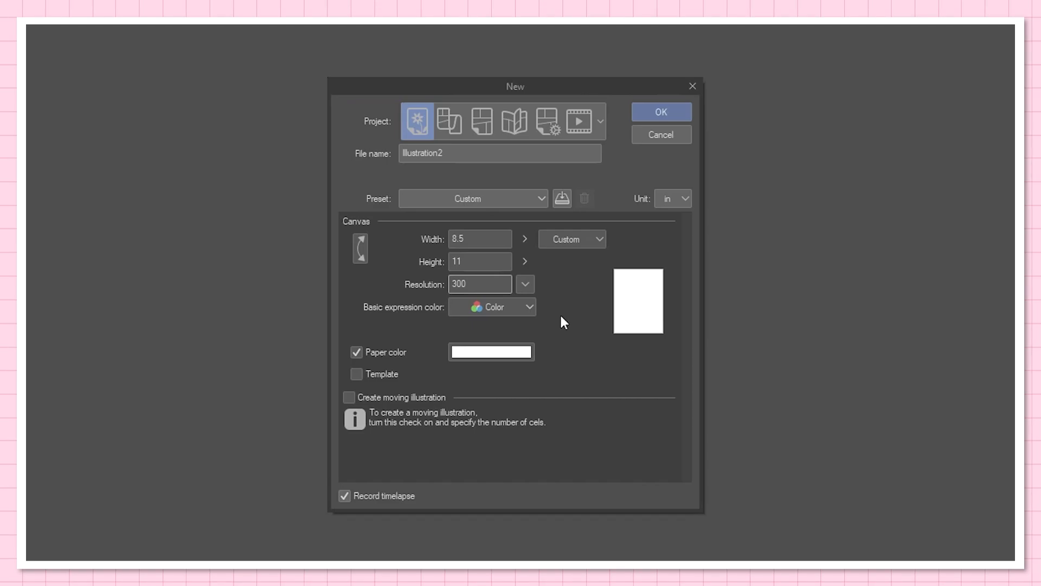
Step: Back in Clip Studio Paint, save the canvas settings as a preset named "11 x 8.5 in (300 DPI)"
{"action": "left_click", "coordinate": [562, 200]}
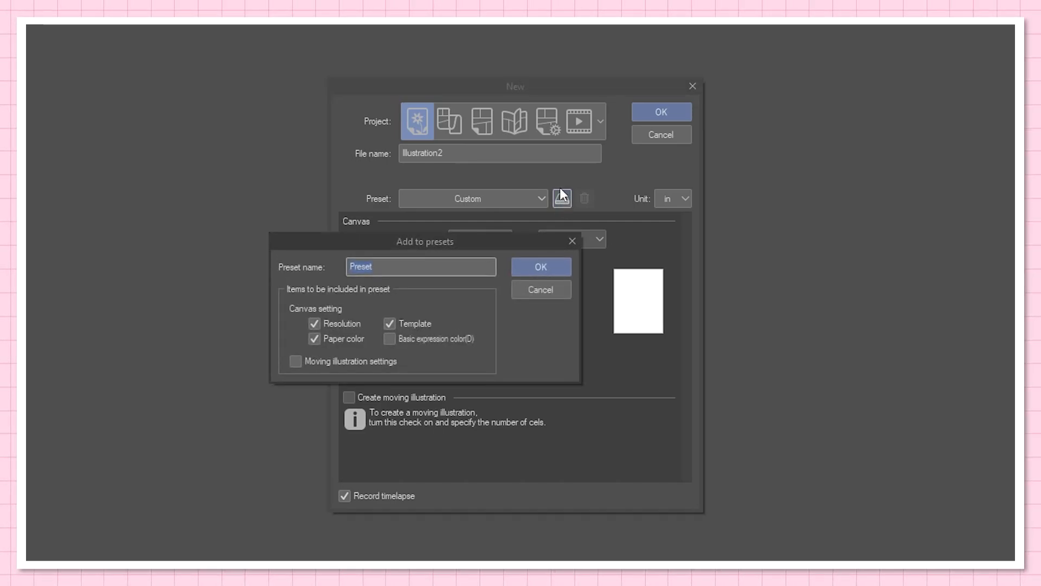
{"action": "type", "text": "11 x 8.5 in (300 DPI)"}
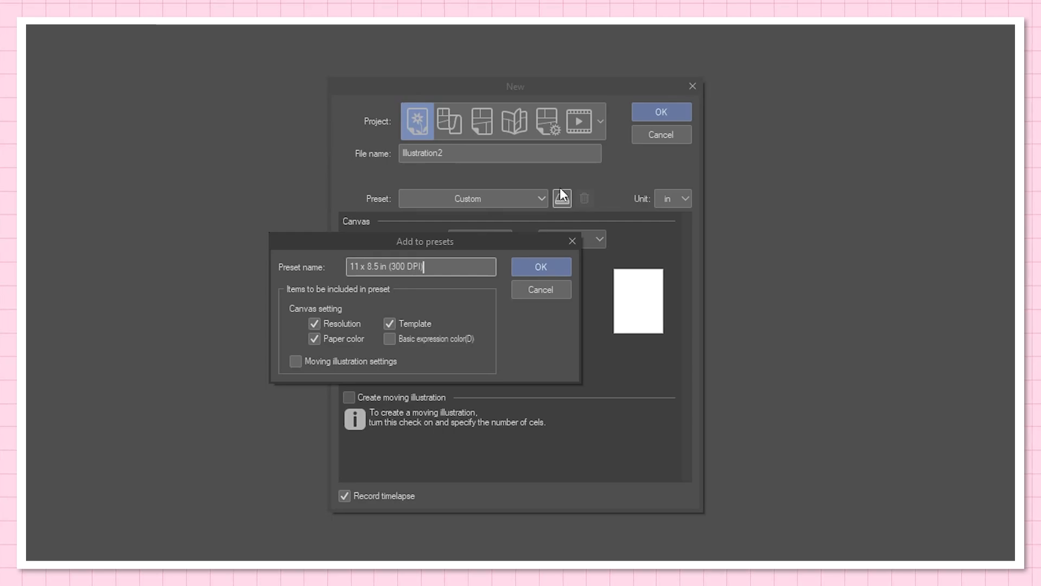
{"action": "left_click", "coordinate": [546, 267]}
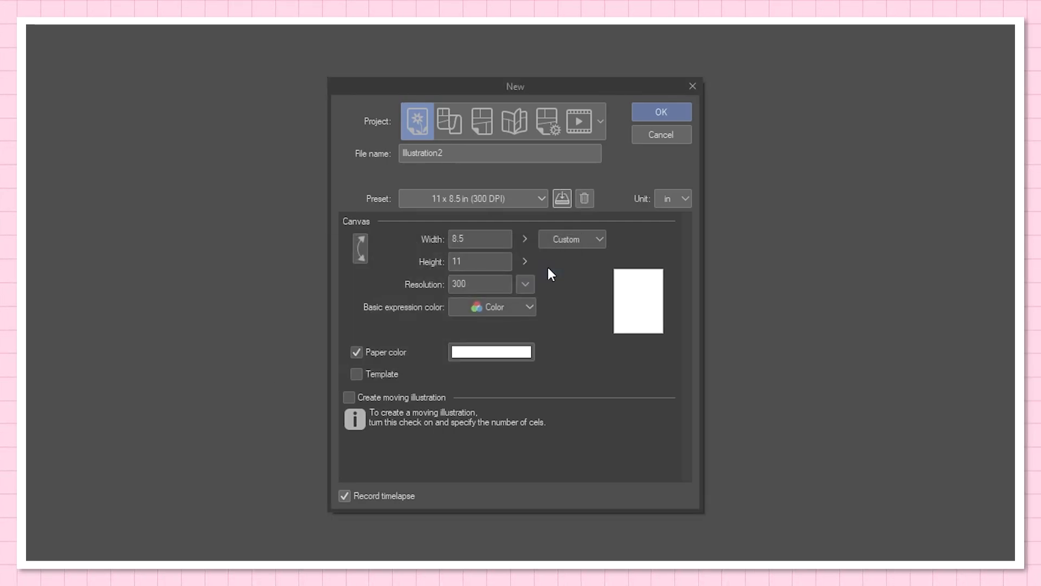
Step: Choose the saved "11 x 8.5 in (300 DPI)" user preset for the new canvas
{"action": "left_click", "coordinate": [530, 203]}
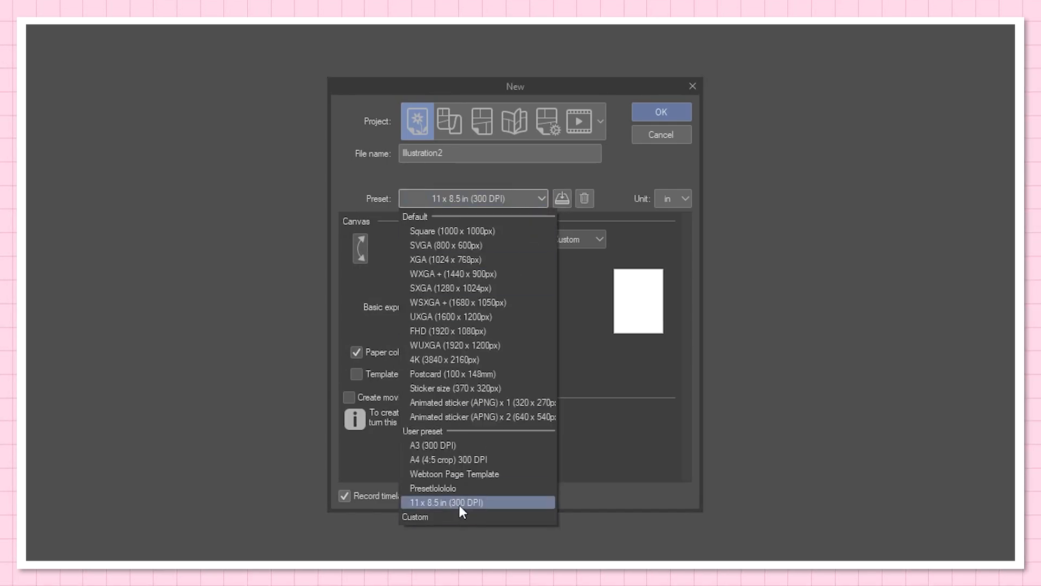
{"action": "left_click", "coordinate": [459, 503]}
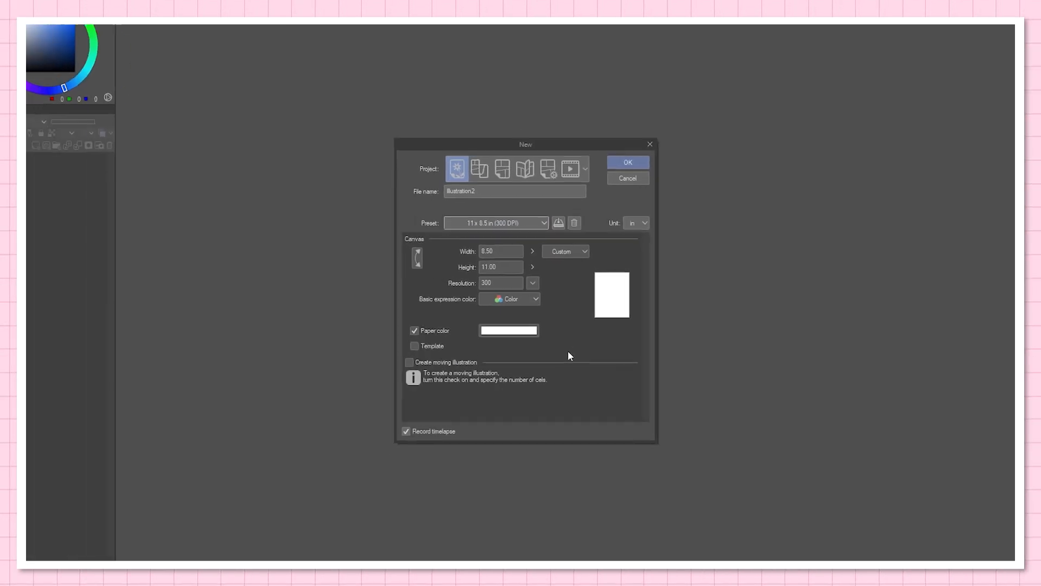
{"action": "left_click", "coordinate": [628, 162]}
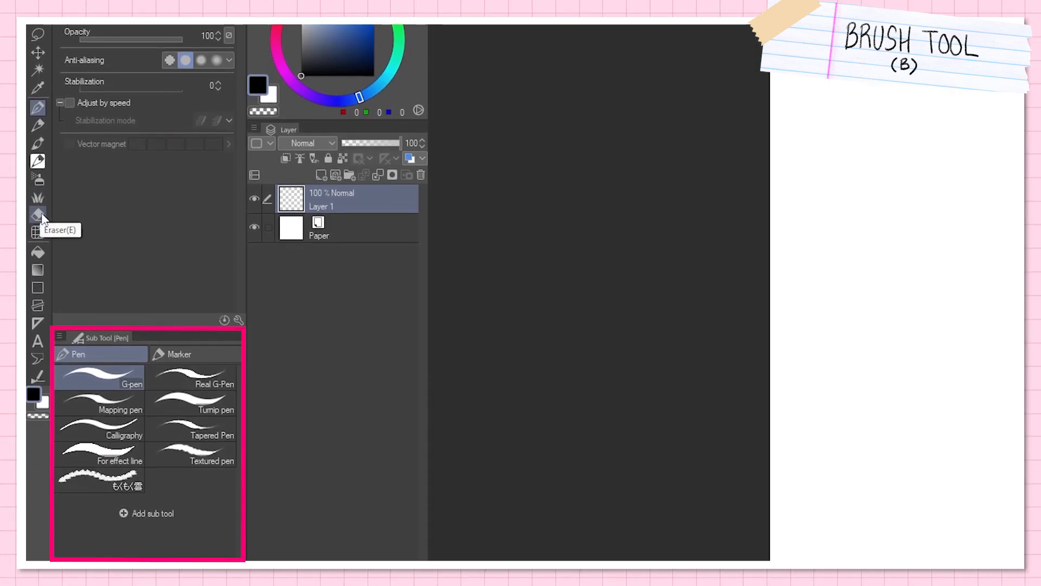
Step: Test the Pencil sub tools on Layer 1 with a large circle, a wavy line, short hatch strokes and soft shading
{"action": "left_click", "coordinate": [37, 124]}
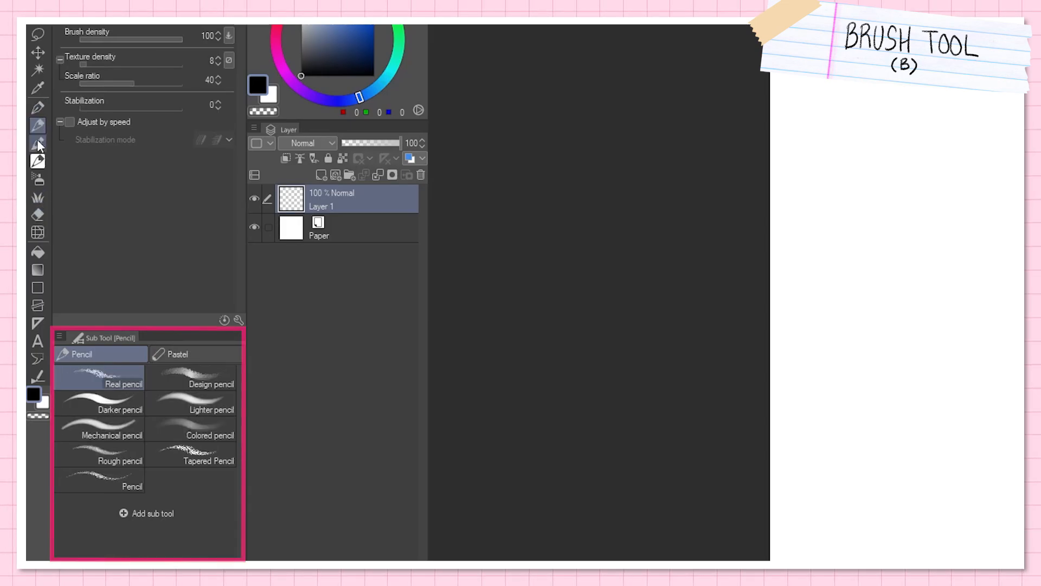
{"action": "left_click_drag", "start_coordinate": [518, 301], "coordinate": [548, 213]}
{"action": "mouse_move", "coordinate": [518, 266]}
{"action": "left_mouse_down"}
{"action": "mouse_move", "coordinate": [594, 193]}
{"action": "mouse_move", "coordinate": [511, 281]}
{"action": "mouse_move", "coordinate": [677, 257]}
{"action": "left_mouse_up"}
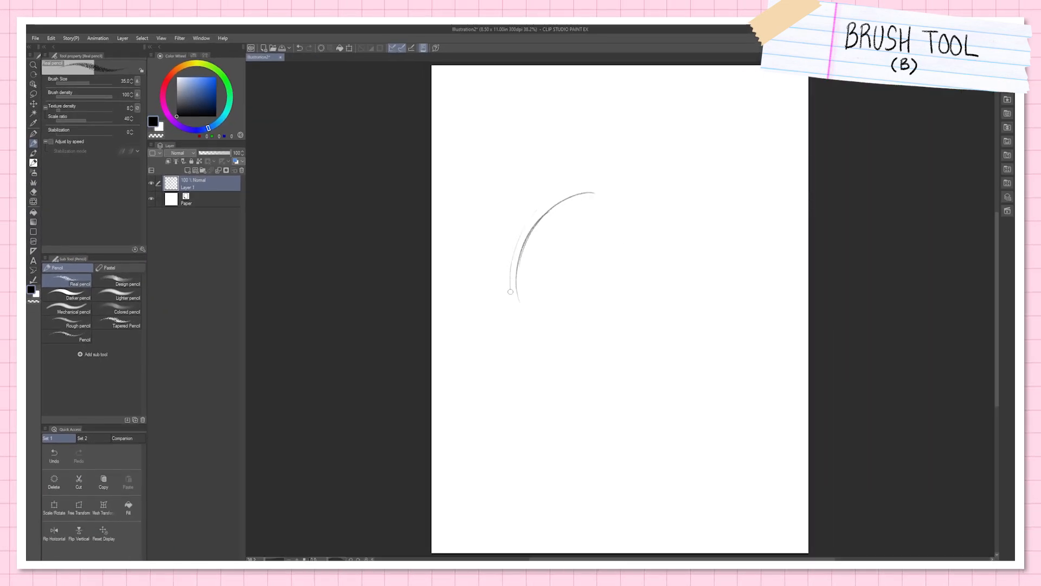
{"action": "left_click_drag", "start_coordinate": [636, 206], "coordinate": [610, 350]}
{"action": "mouse_move", "coordinate": [608, 365]}
{"action": "left_mouse_down"}
{"action": "mouse_move", "coordinate": [660, 302]}
{"action": "mouse_move", "coordinate": [669, 306]}
{"action": "mouse_move", "coordinate": [612, 362]}
{"action": "mouse_move", "coordinate": [672, 315]}
{"action": "left_mouse_up"}
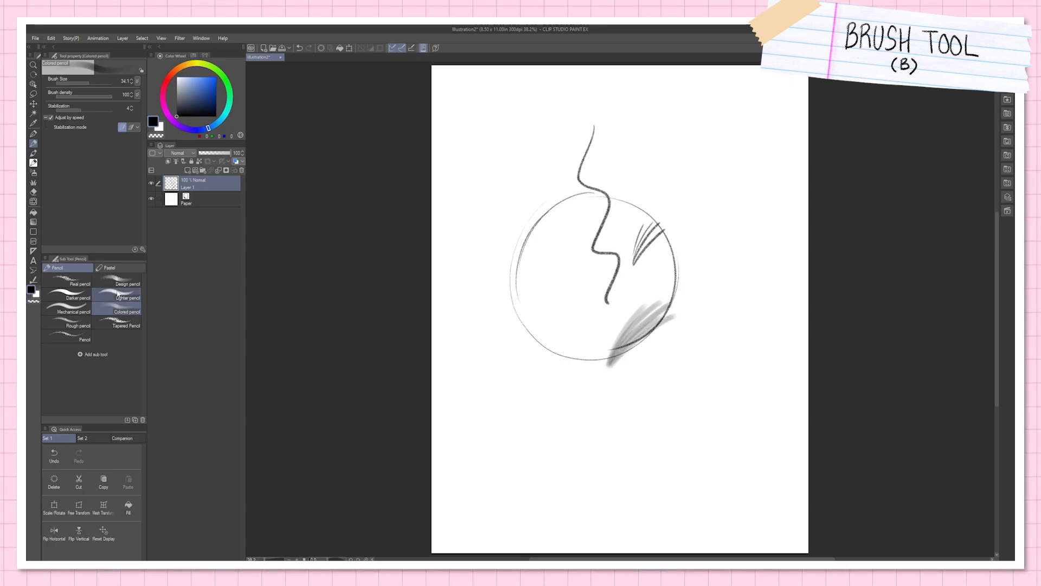
Step: Draw thin leaf-like curves beside the circle with the Mechanical pencil
{"action": "left_click", "coordinate": [69, 308]}
{"action": "left_click_drag", "start_coordinate": [512, 211], "coordinate": [505, 340]}
{"action": "left_click_drag", "start_coordinate": [516, 246], "coordinate": [499, 331]}
Step: Draw long tapering curved strokes beside the circle with the Darker pencil at brush size 33.2
{"action": "left_click", "coordinate": [69, 295]}
{"action": "left_click_drag", "start_coordinate": [739, 176], "coordinate": [695, 444]}
{"action": "left_click", "coordinate": [94, 83]}
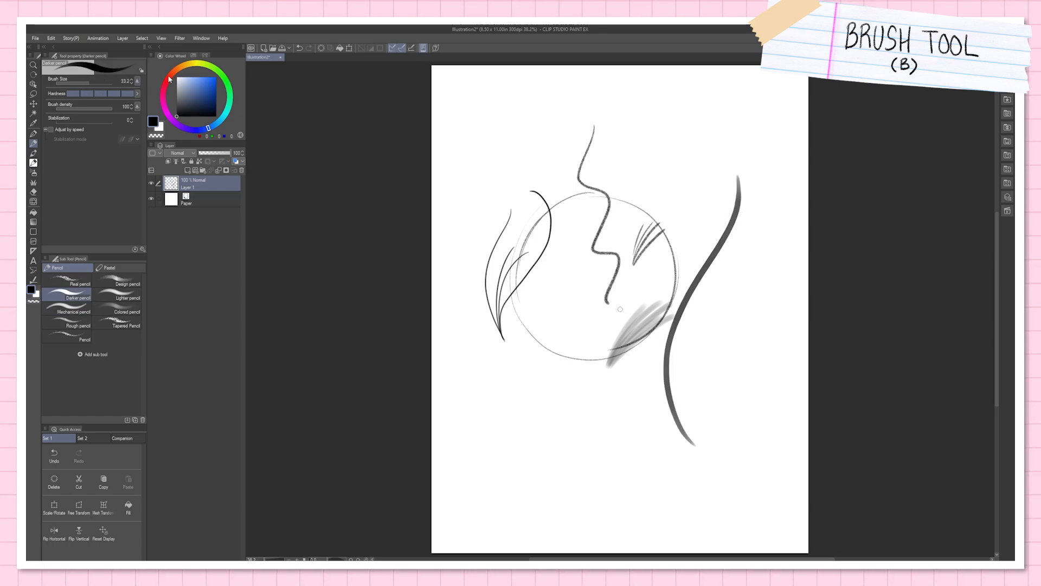
{"action": "left_click_drag", "start_coordinate": [686, 425], "coordinate": [706, 343]}
{"action": "mouse_move", "coordinate": [694, 446]}
{"action": "left_mouse_down"}
{"action": "mouse_move", "coordinate": [685, 423]}
{"action": "mouse_move", "coordinate": [714, 342]}
{"action": "mouse_move", "coordinate": [676, 317]}
{"action": "mouse_move", "coordinate": [723, 243]}
{"action": "left_mouse_up"}
{"action": "mouse_move", "coordinate": [675, 425]}
{"action": "left_mouse_down"}
{"action": "mouse_move", "coordinate": [742, 163]}
{"action": "mouse_move", "coordinate": [687, 312]}
{"action": "left_mouse_up"}
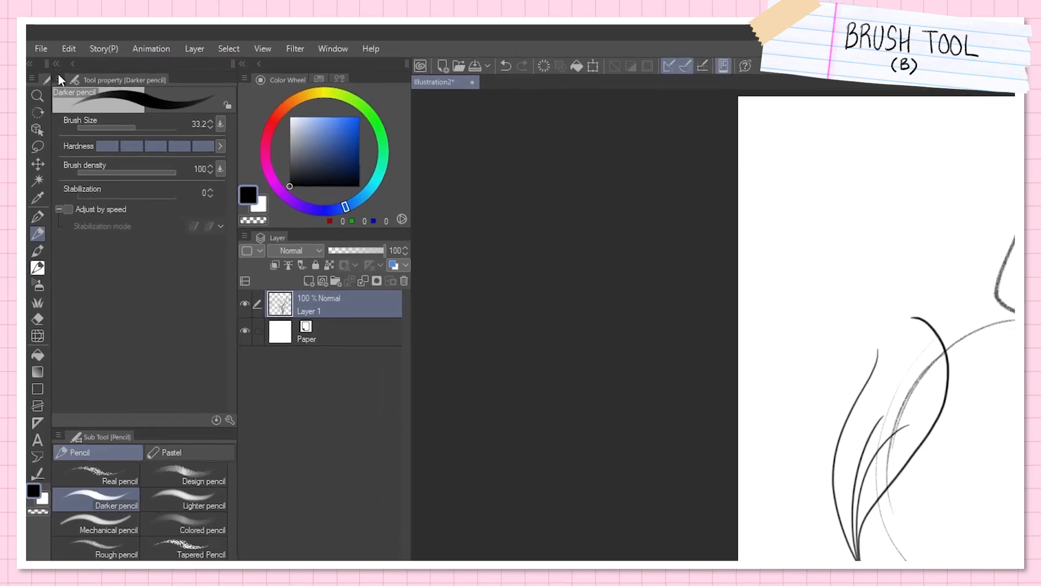
Step: Save the drawing as "Testing First Drawing" in CLIP STUDIO FORMAT
{"action": "left_click", "coordinate": [35, 37]}
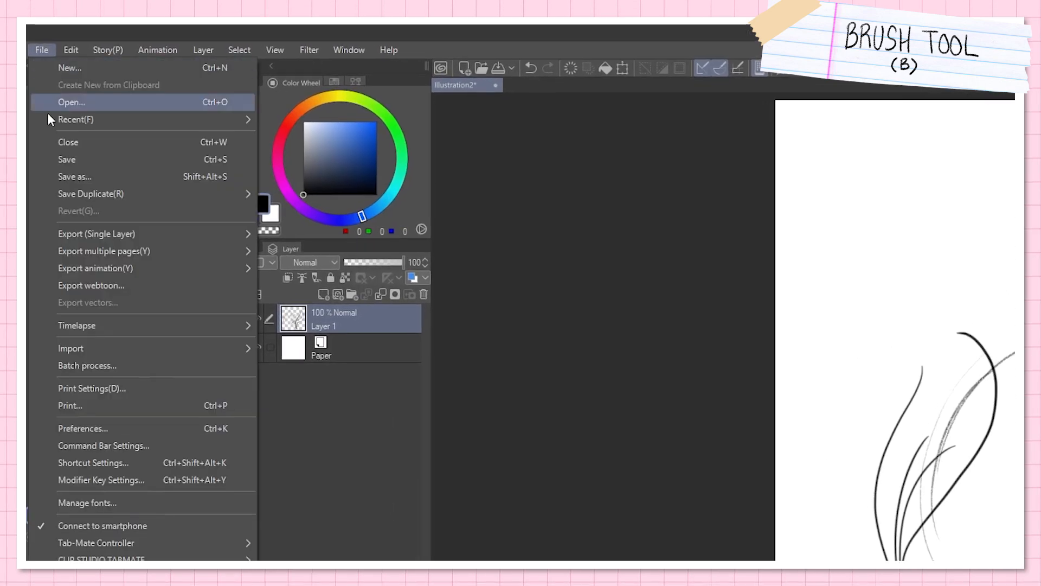
{"action": "left_click", "coordinate": [86, 174]}
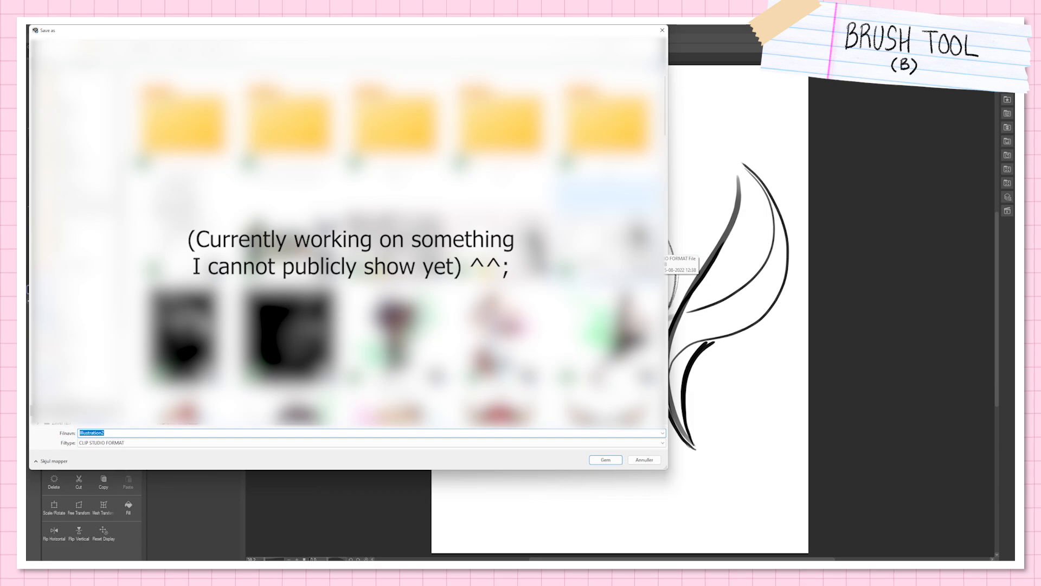
{"action": "type", "text": "Test"}
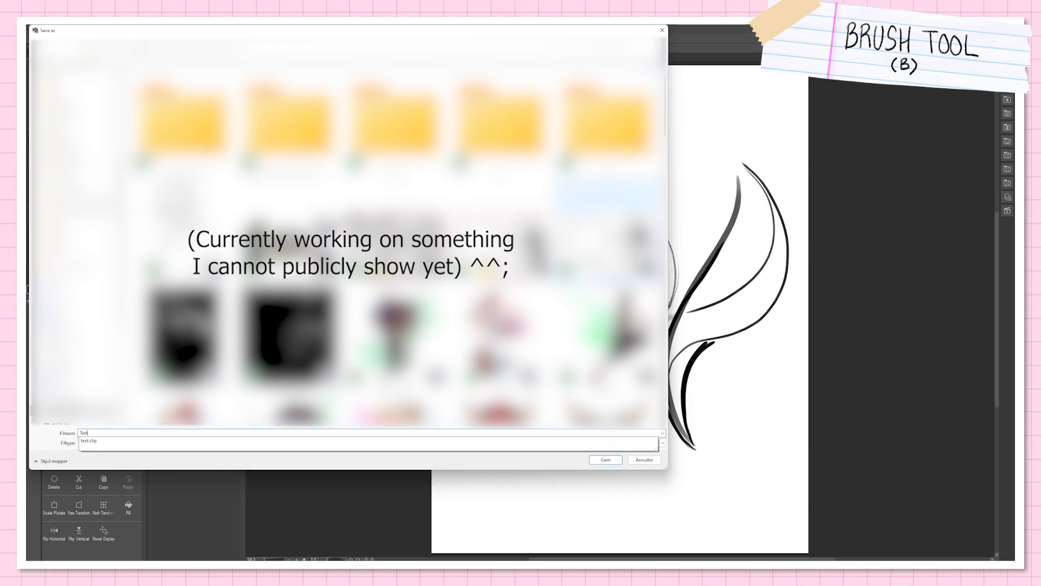
{"action": "type", "text": "ing First Drawing"}
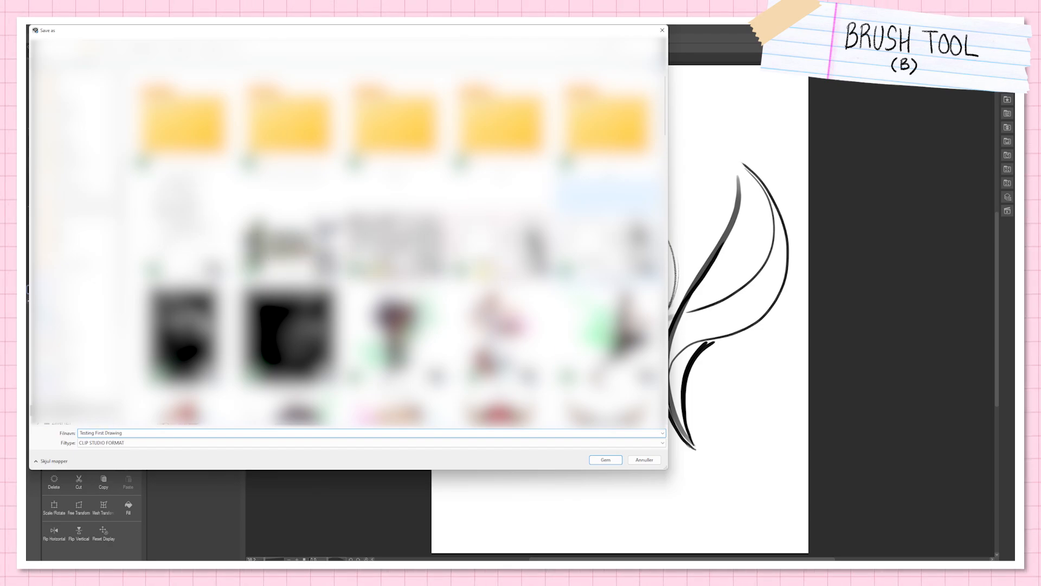
{"action": "key", "text": "Return"}
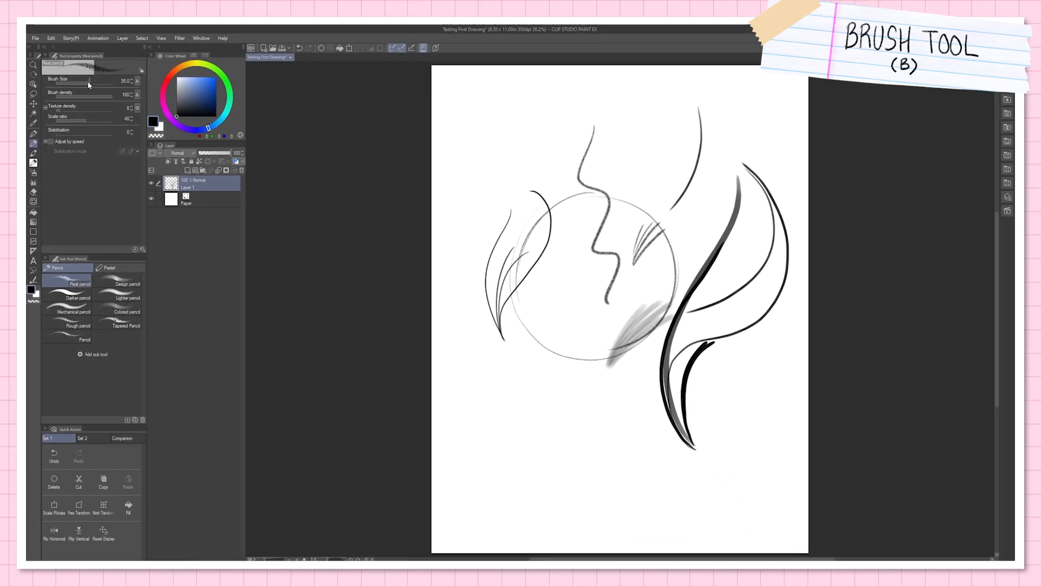
Step: Enlarge the Real pencil to a brush size of about 257 and draw thick, textured curved strokes across the circle
{"action": "left_click_drag", "start_coordinate": [133, 122], "coordinate": [152, 119]}
{"action": "left_click_drag", "start_coordinate": [100, 81], "coordinate": [104, 80]}
{"action": "mouse_move", "coordinate": [562, 186]}
{"action": "left_mouse_down"}
{"action": "mouse_move", "coordinate": [575, 225]}
{"action": "mouse_move", "coordinate": [550, 465]}
{"action": "mouse_move", "coordinate": [597, 308]}
{"action": "left_mouse_up"}
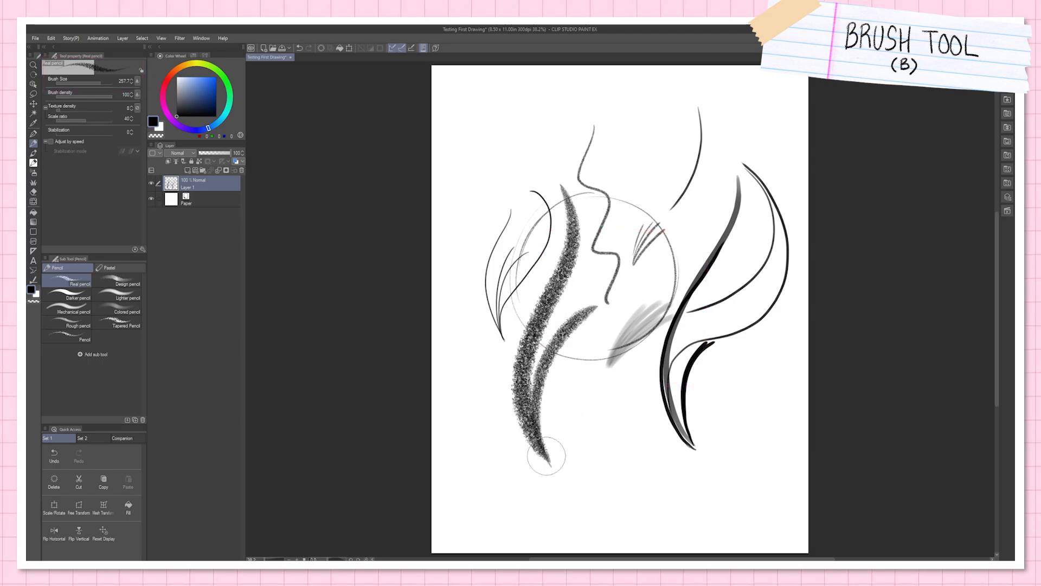
{"action": "left_click_drag", "start_coordinate": [546, 456], "coordinate": [621, 306]}
{"action": "left_click_drag", "start_coordinate": [553, 436], "coordinate": [640, 329]}
Step: Reduce the Real pencil's brush size and draw several curved strokes in the upper part of the canvas
{"action": "left_click_drag", "start_coordinate": [97, 82], "coordinate": [92, 83]}
{"action": "mouse_move", "coordinate": [542, 105]}
{"action": "left_mouse_down"}
{"action": "mouse_move", "coordinate": [476, 199]}
{"action": "mouse_move", "coordinate": [471, 286]}
{"action": "left_mouse_up"}
{"action": "left_click_drag", "start_coordinate": [511, 197], "coordinate": [473, 249]}
{"action": "left_click_drag", "start_coordinate": [590, 189], "coordinate": [469, 253]}
{"action": "mouse_move", "coordinate": [529, 101]}
{"action": "left_mouse_down"}
{"action": "mouse_move", "coordinate": [595, 193]}
{"action": "mouse_move", "coordinate": [570, 172]}
{"action": "mouse_move", "coordinate": [465, 273]}
{"action": "left_mouse_up"}
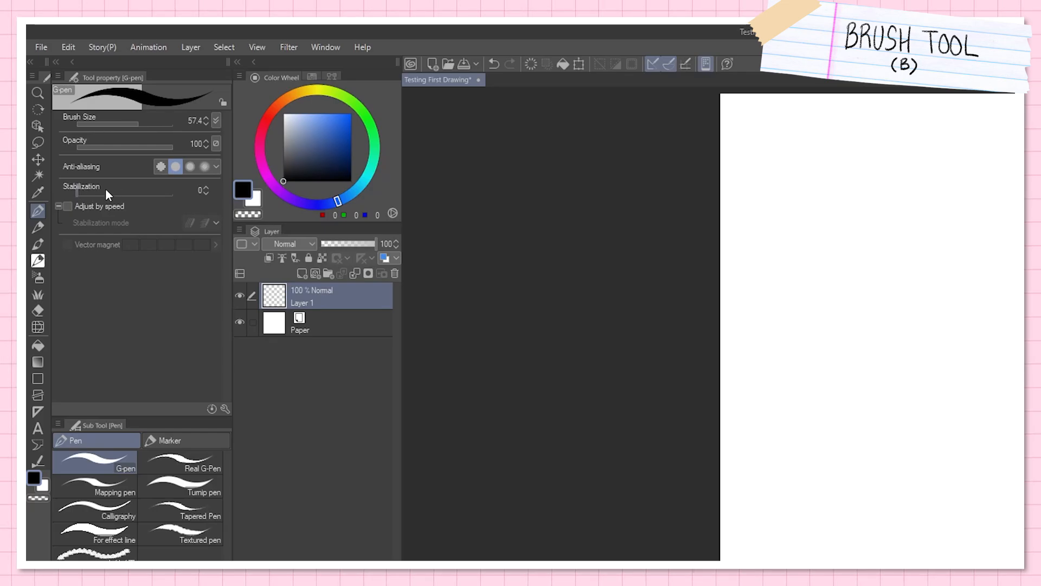
Step: Raise the G-pen's Stabilization to 70 and fill the blank canvas with smooth, looping freehand lines
{"action": "left_click", "coordinate": [123, 191]}
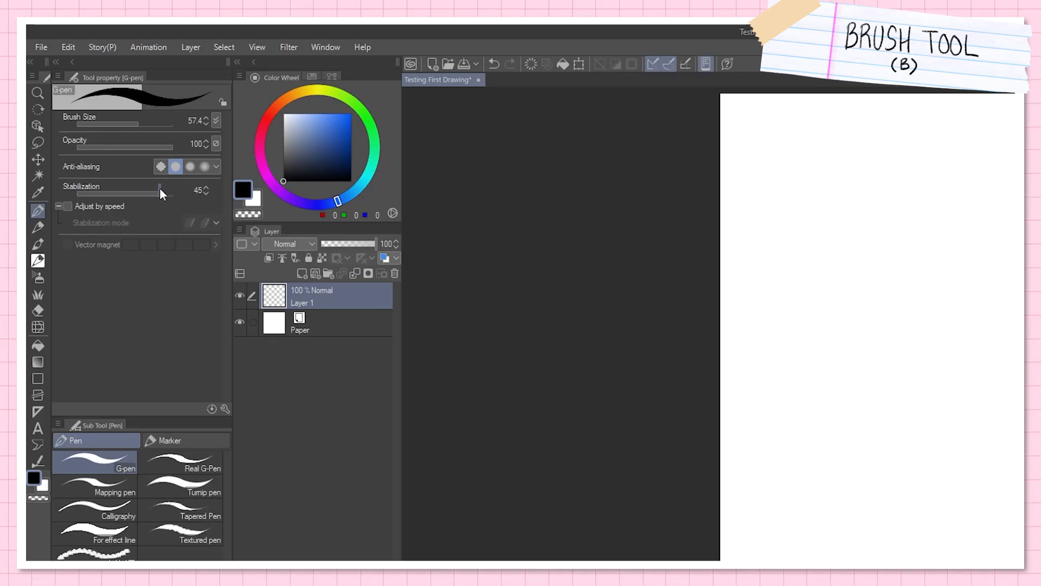
{"action": "left_click_drag", "start_coordinate": [166, 189], "coordinate": [167, 189]}
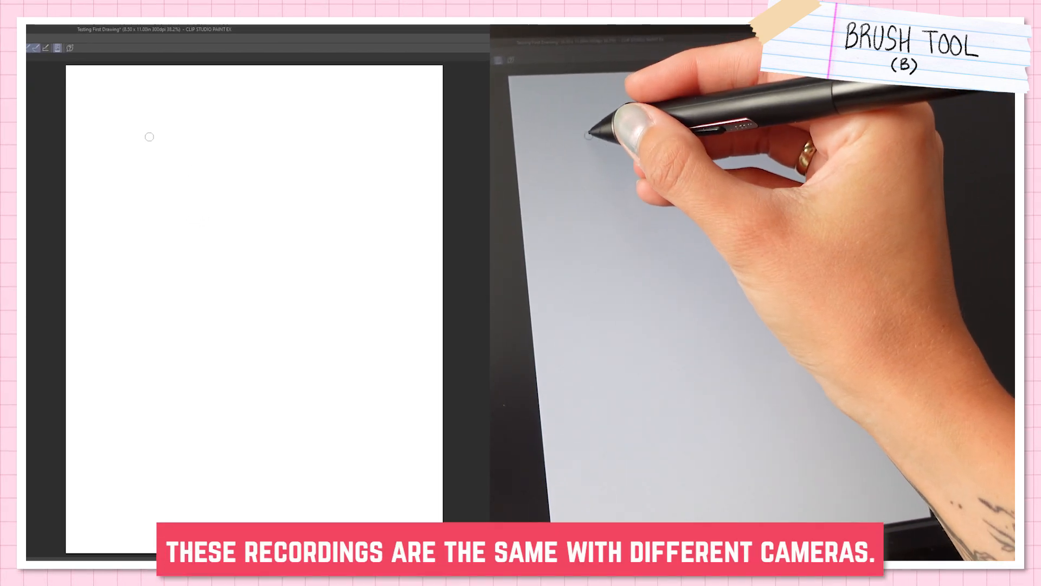
{"action": "mouse_move", "coordinate": [137, 132]}
{"action": "left_mouse_down"}
{"action": "mouse_move", "coordinate": [132, 157]}
{"action": "mouse_move", "coordinate": [241, 136]}
{"action": "mouse_move", "coordinate": [182, 251]}
{"action": "mouse_move", "coordinate": [244, 274]}
{"action": "mouse_move", "coordinate": [353, 283]}
{"action": "mouse_move", "coordinate": [140, 477]}
{"action": "mouse_move", "coordinate": [314, 414]}
{"action": "mouse_move", "coordinate": [220, 418]}
{"action": "mouse_move", "coordinate": [356, 233]}
{"action": "mouse_move", "coordinate": [245, 228]}
{"action": "mouse_move", "coordinate": [242, 301]}
{"action": "mouse_move", "coordinate": [206, 209]}
{"action": "mouse_move", "coordinate": [271, 409]}
{"action": "mouse_move", "coordinate": [336, 249]}
{"action": "mouse_move", "coordinate": [320, 164]}
{"action": "mouse_move", "coordinate": [339, 423]}
{"action": "mouse_move", "coordinate": [216, 507]}
{"action": "mouse_move", "coordinate": [179, 157]}
{"action": "mouse_move", "coordinate": [216, 133]}
{"action": "mouse_move", "coordinate": [416, 252]}
{"action": "left_mouse_up"}
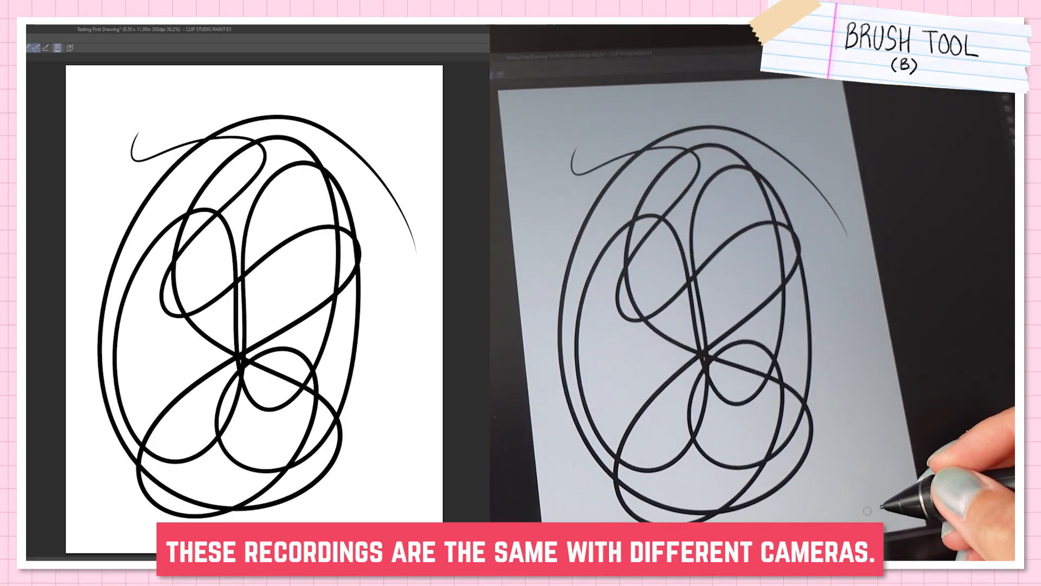
{"action": "mouse_move", "coordinate": [390, 108]}
{"action": "left_mouse_down"}
{"action": "mouse_move", "coordinate": [406, 392]}
{"action": "mouse_move", "coordinate": [380, 500]}
{"action": "left_mouse_up"}
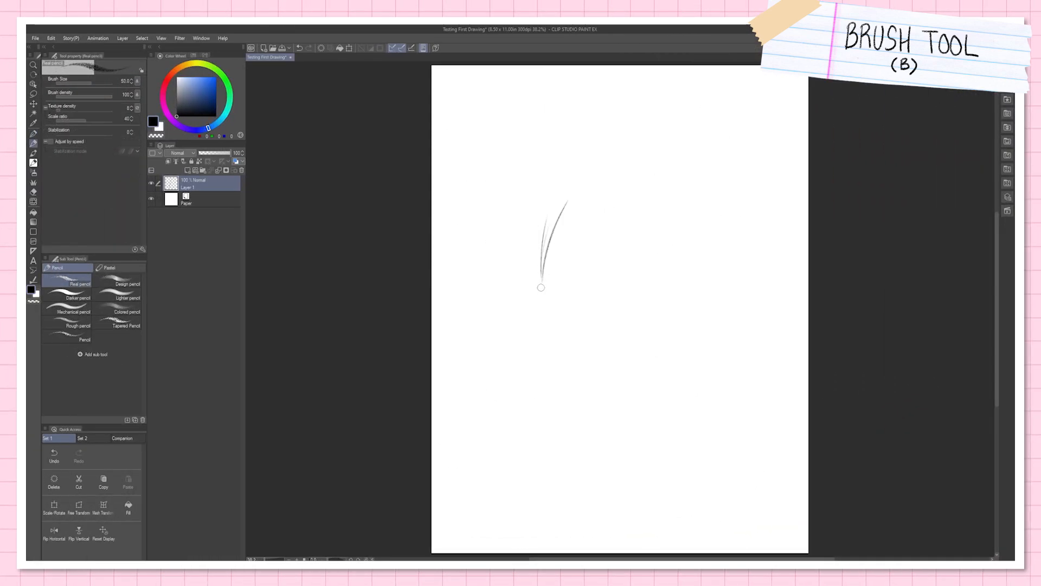
Step: Sketch a fan of short tapering strokes from one point with the Real pencil, plus a separate stroke below it
{"action": "mouse_move", "coordinate": [542, 276]}
{"action": "left_mouse_down"}
{"action": "mouse_move", "coordinate": [579, 203]}
{"action": "mouse_move", "coordinate": [607, 213]}
{"action": "left_mouse_up"}
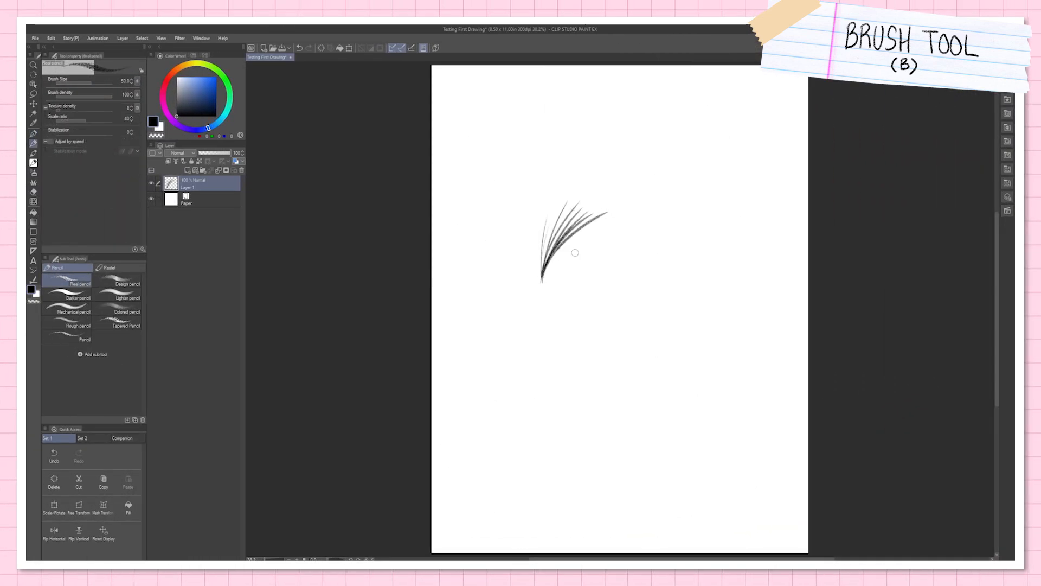
{"action": "left_click_drag", "start_coordinate": [541, 281], "coordinate": [595, 230]}
{"action": "left_click_drag", "start_coordinate": [615, 342], "coordinate": [594, 381]}
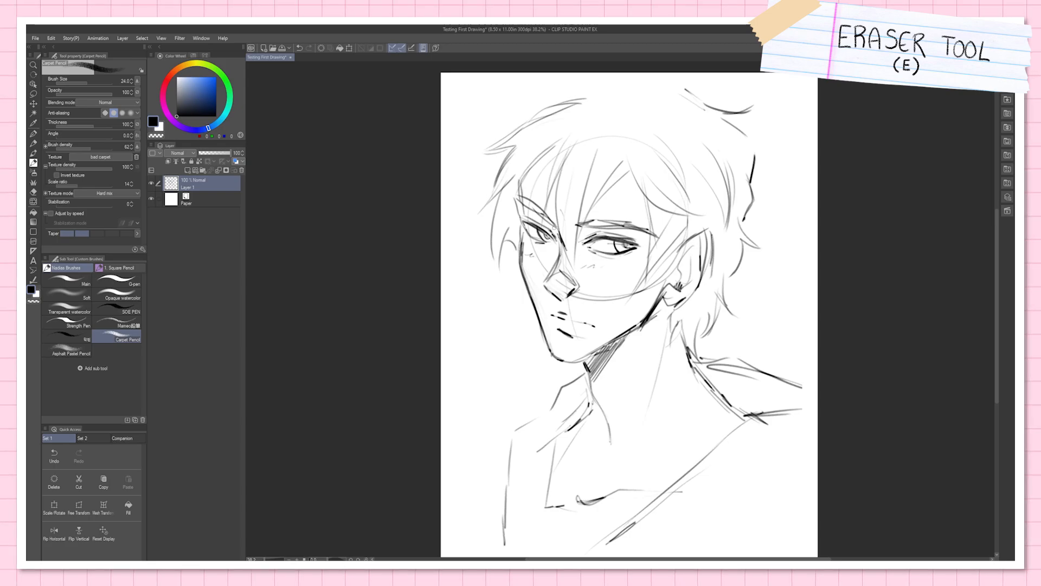
Step: Choose the Hard eraser and erase the construction lines across the cheek and nose of the portrait sketch
{"action": "key", "text": "e"}
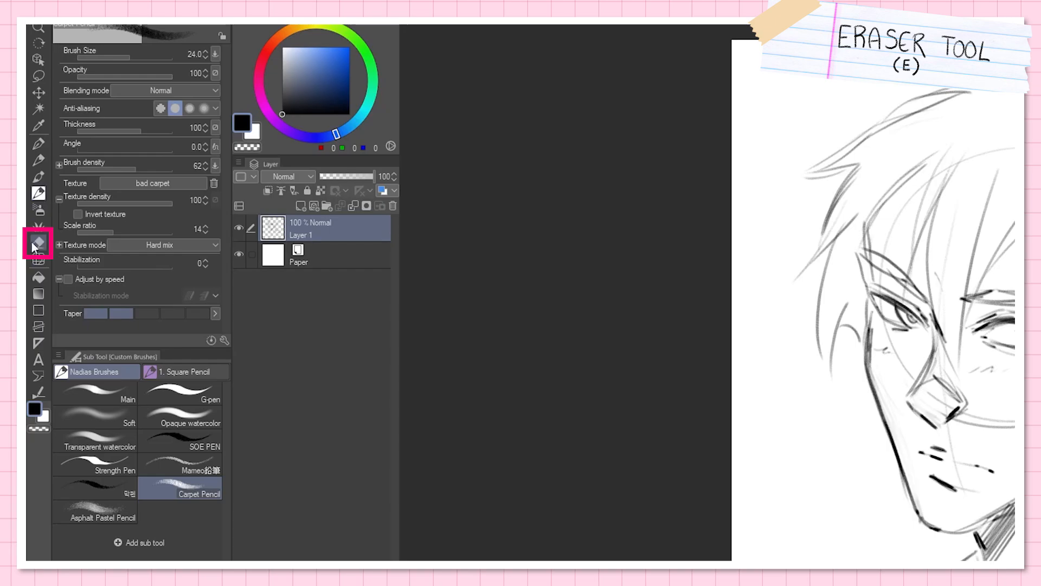
{"action": "left_click", "coordinate": [39, 242]}
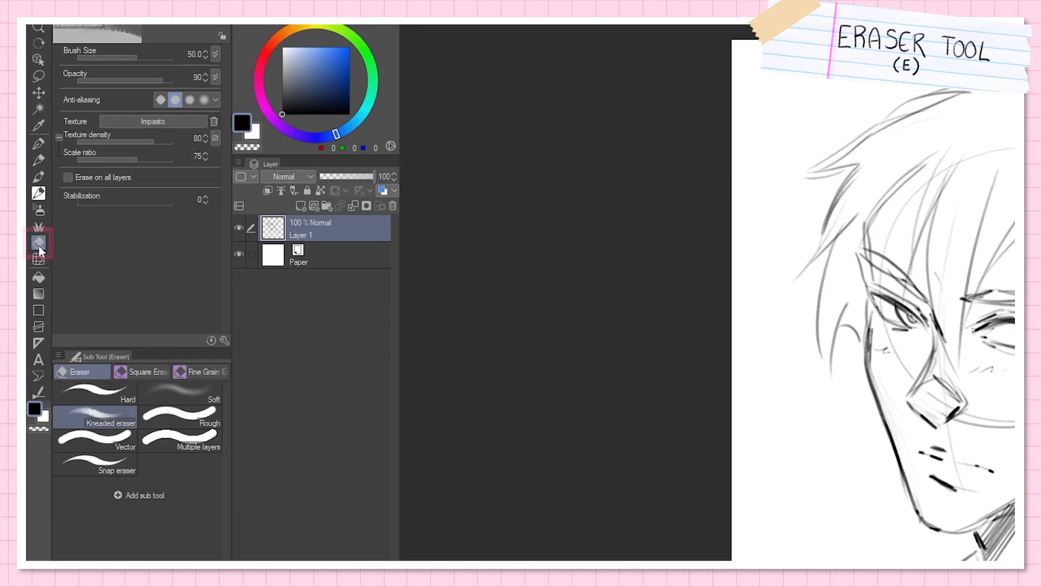
{"action": "left_click", "coordinate": [116, 390]}
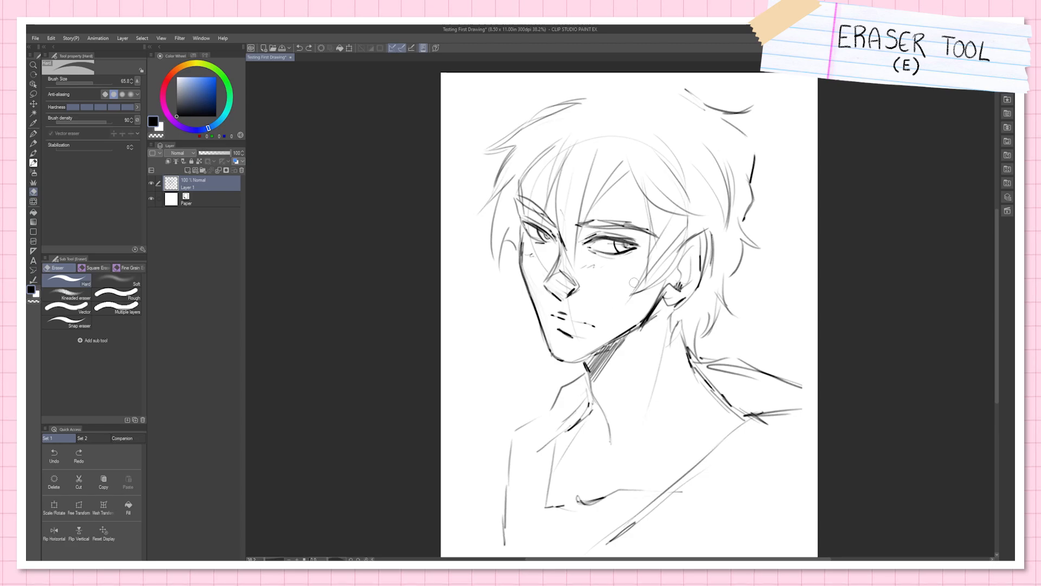
{"action": "left_click_drag", "start_coordinate": [633, 297], "coordinate": [645, 285]}
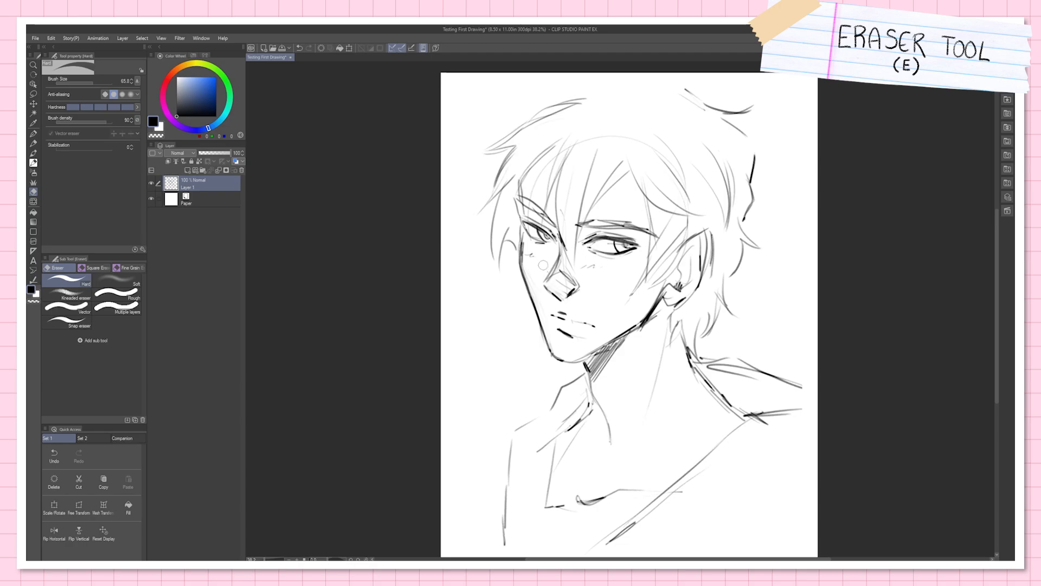
{"action": "left_click_drag", "start_coordinate": [91, 85], "coordinate": [86, 79]}
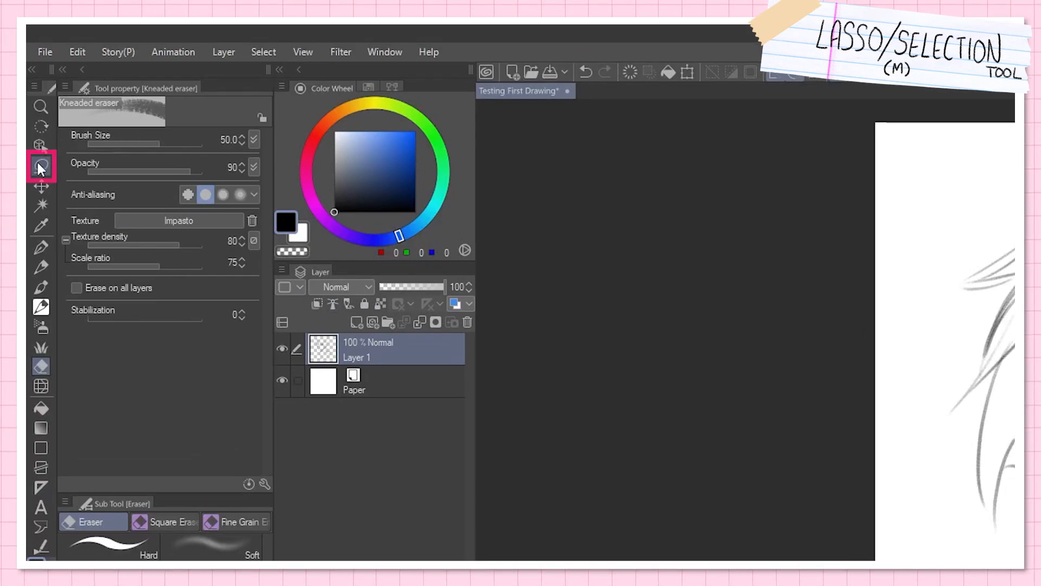
Step: Lasso the narrower eye with its eyebrow, try the Move layer tool, and return to the Lasso
{"action": "left_click", "coordinate": [40, 165]}
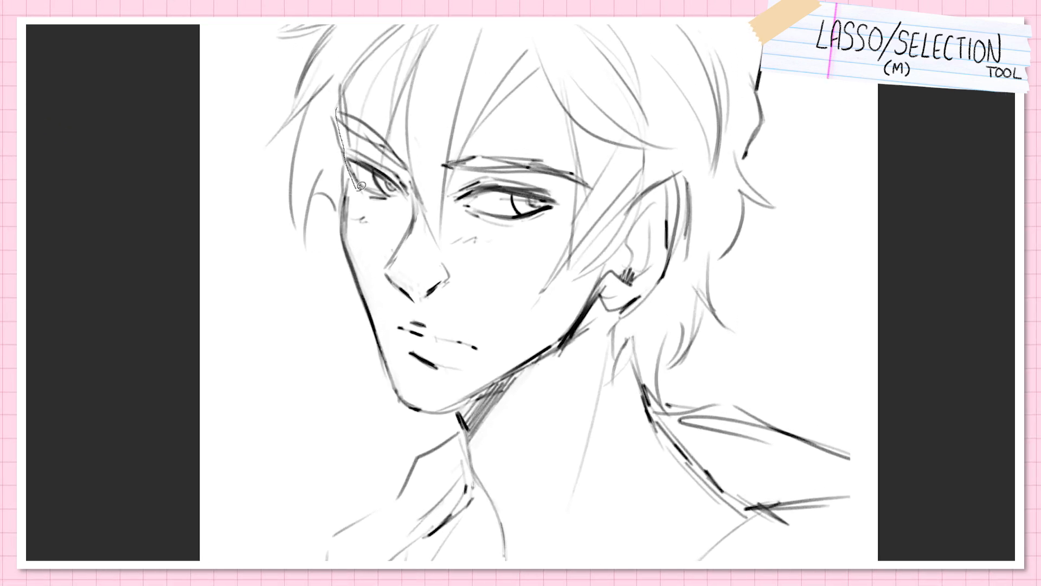
{"action": "mouse_move", "coordinate": [361, 186]}
{"action": "left_mouse_down"}
{"action": "mouse_move", "coordinate": [411, 208]}
{"action": "mouse_move", "coordinate": [416, 187]}
{"action": "mouse_move", "coordinate": [392, 137]}
{"action": "mouse_move", "coordinate": [346, 104]}
{"action": "left_mouse_up"}
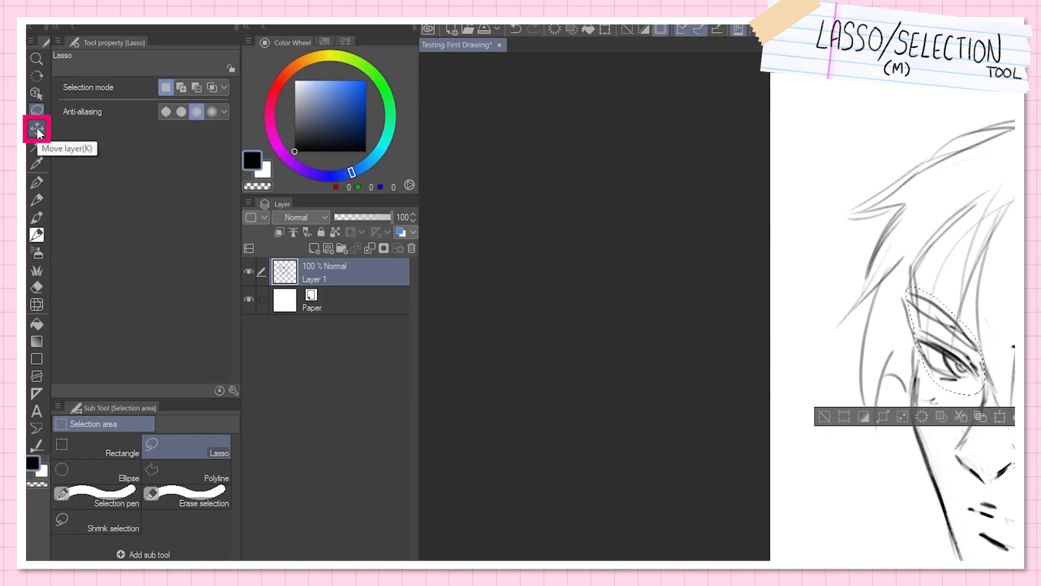
{"action": "left_click", "coordinate": [37, 129]}
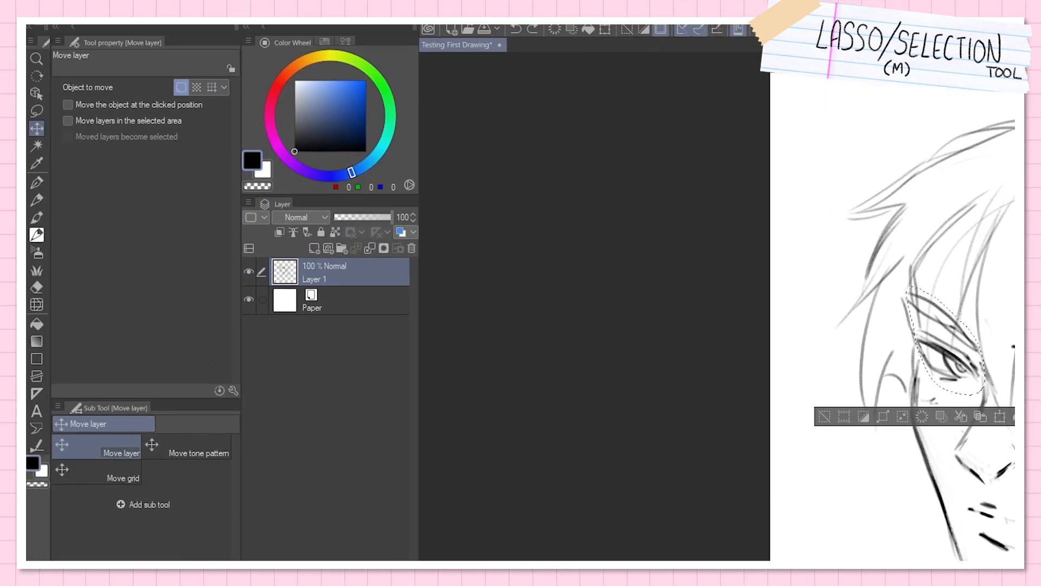
{"action": "left_click", "coordinate": [36, 111]}
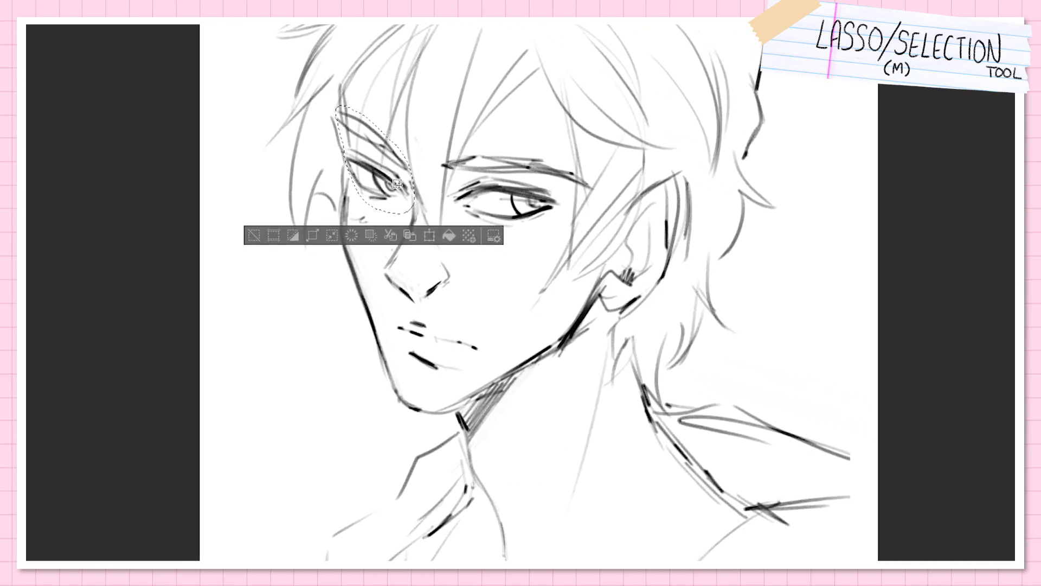
Step: Lasso the larger eye, deselect it, restore the selection, and clear it again
{"action": "left_click_drag", "start_coordinate": [402, 183], "coordinate": [402, 181]}
{"action": "mouse_move", "coordinate": [488, 176]}
{"action": "left_mouse_down"}
{"action": "mouse_move", "coordinate": [446, 201]}
{"action": "mouse_move", "coordinate": [520, 241]}
{"action": "mouse_move", "coordinate": [561, 195]}
{"action": "mouse_move", "coordinate": [545, 181]}
{"action": "mouse_move", "coordinate": [535, 191]}
{"action": "left_mouse_up"}
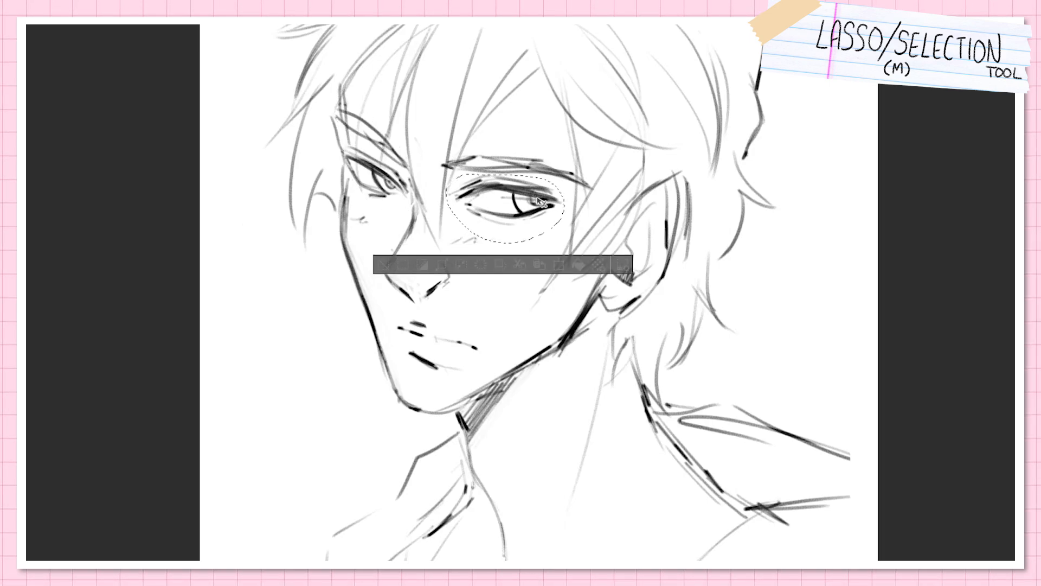
{"action": "left_click", "coordinate": [547, 148]}
{"action": "key", "text": "ctrl+z"}
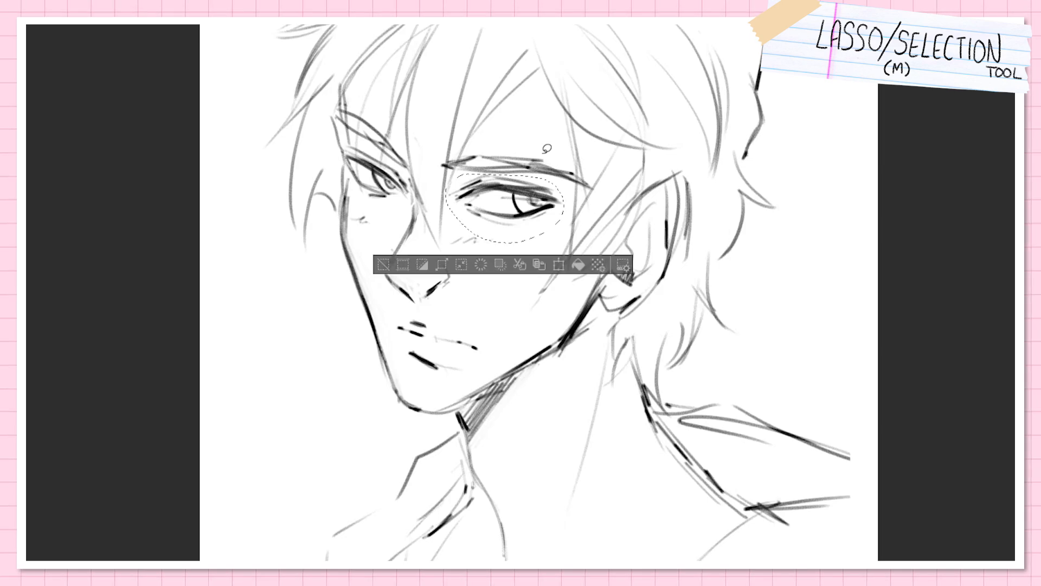
{"action": "left_click", "coordinate": [814, 178]}
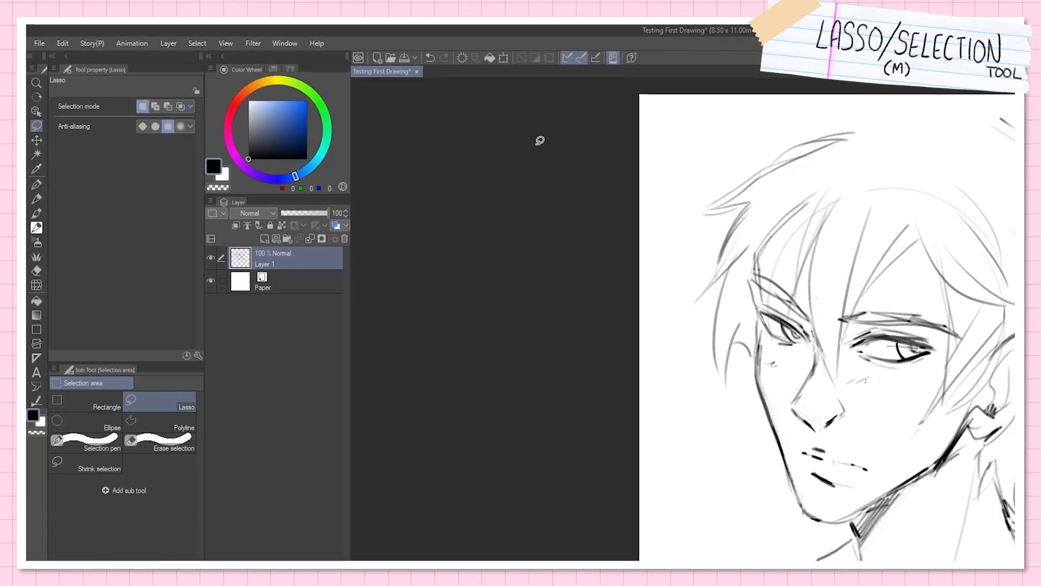
Step: Lasso separate areas in turn: the hair tip, the area below the ear, and a circle beside the chin
{"action": "mouse_move", "coordinate": [897, 219]}
{"action": "left_mouse_down"}
{"action": "mouse_move", "coordinate": [915, 362]}
{"action": "mouse_move", "coordinate": [900, 218]}
{"action": "left_mouse_up"}
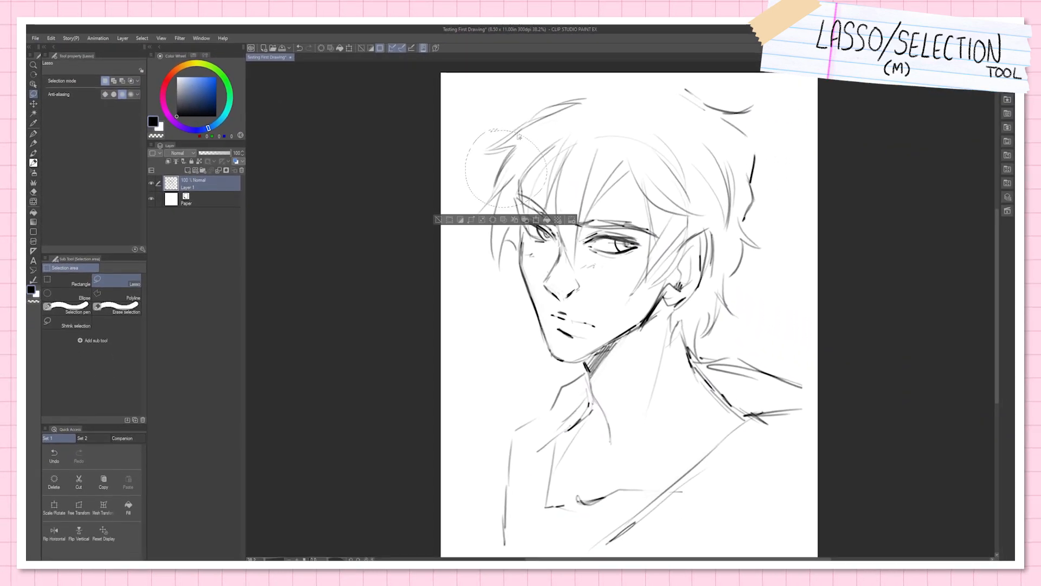
{"action": "mouse_move", "coordinate": [682, 270]}
{"action": "left_mouse_down"}
{"action": "mouse_move", "coordinate": [652, 283]}
{"action": "mouse_move", "coordinate": [718, 324]}
{"action": "mouse_move", "coordinate": [678, 271]}
{"action": "left_mouse_up"}
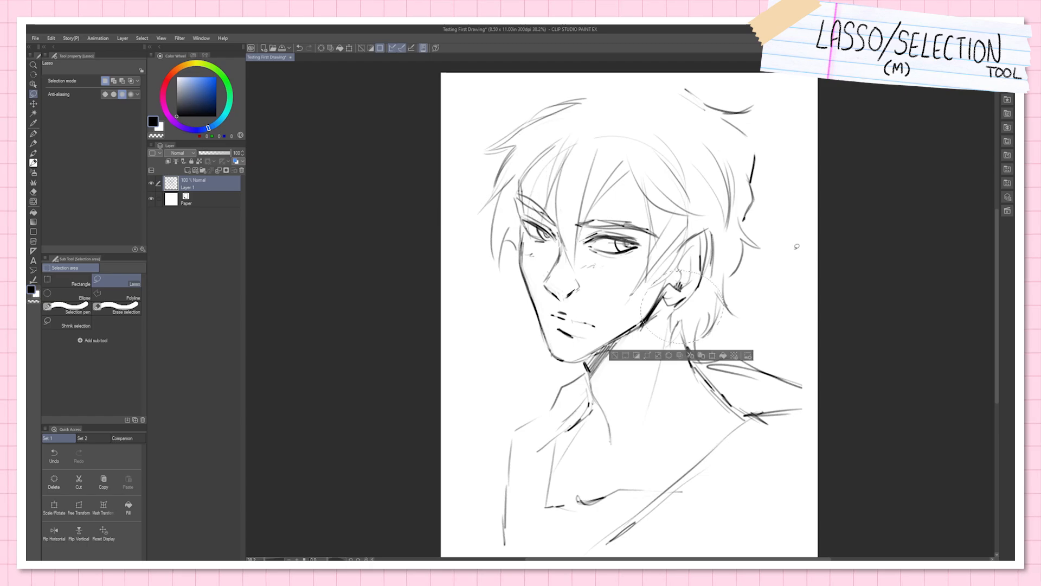
{"action": "left_click_drag", "start_coordinate": [544, 406], "coordinate": [542, 334]}
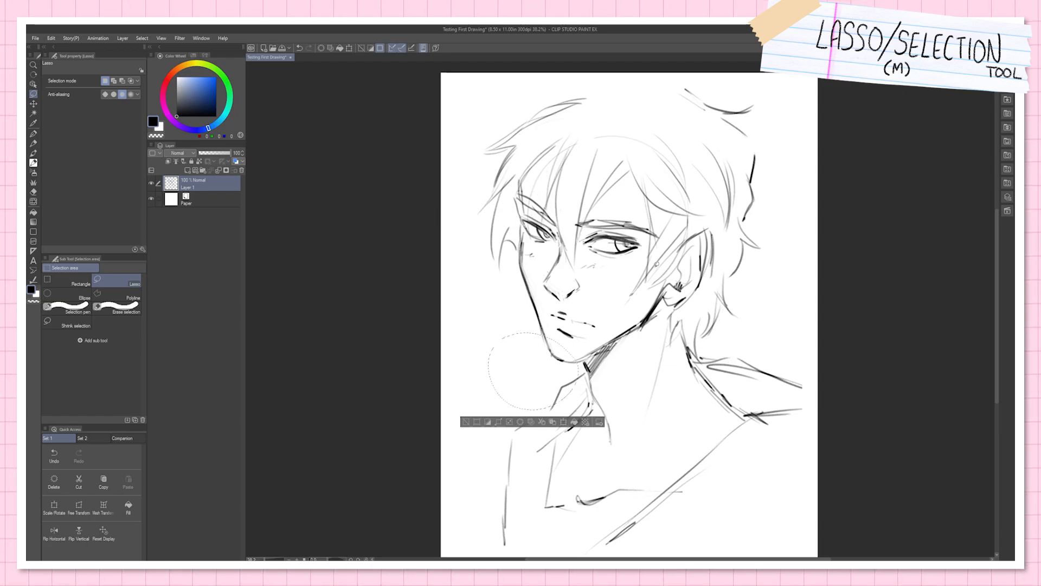
Step: Switch the Lasso to Add to selection and extend the selection over the mouth, face and hair
{"action": "left_click", "coordinate": [114, 81]}
{"action": "left_click_drag", "start_coordinate": [546, 350], "coordinate": [569, 348]}
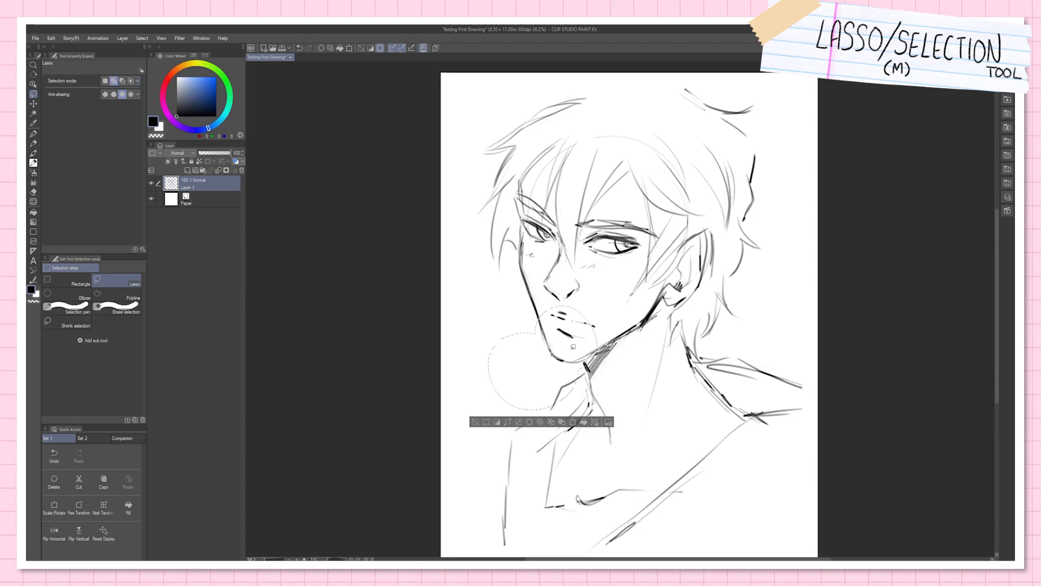
{"action": "mouse_move", "coordinate": [556, 205]}
{"action": "left_mouse_down"}
{"action": "mouse_move", "coordinate": [574, 349]}
{"action": "mouse_move", "coordinate": [624, 340]}
{"action": "mouse_move", "coordinate": [588, 353]}
{"action": "mouse_move", "coordinate": [664, 298]}
{"action": "mouse_move", "coordinate": [692, 298]}
{"action": "mouse_move", "coordinate": [707, 233]}
{"action": "left_mouse_up"}
{"action": "mouse_move", "coordinate": [499, 188]}
{"action": "left_mouse_down"}
{"action": "mouse_move", "coordinate": [494, 163]}
{"action": "mouse_move", "coordinate": [619, 96]}
{"action": "mouse_move", "coordinate": [695, 95]}
{"action": "mouse_move", "coordinate": [761, 247]}
{"action": "left_mouse_up"}
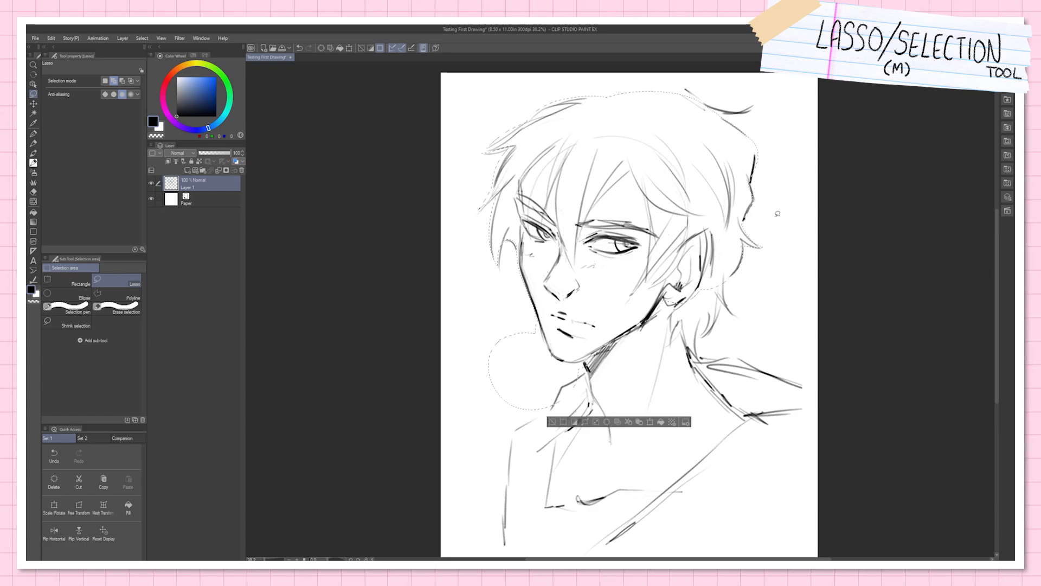
Step: Subtract the circle outside the jaw from the selection, and use Select from selection to keep a heart shape over the eyes
{"action": "left_click", "coordinate": [122, 81]}
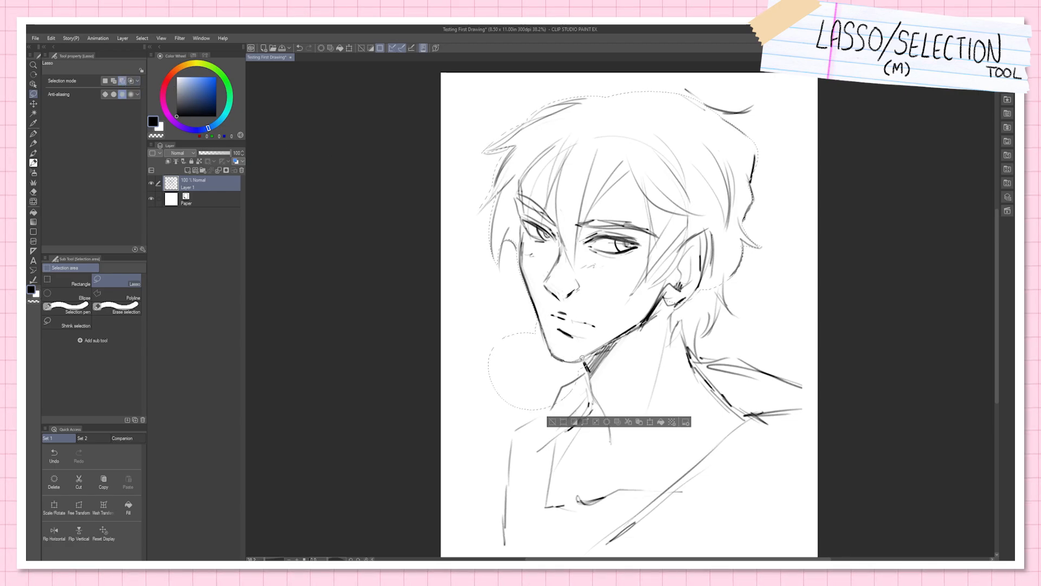
{"action": "key", "text": "ctrl+z"}
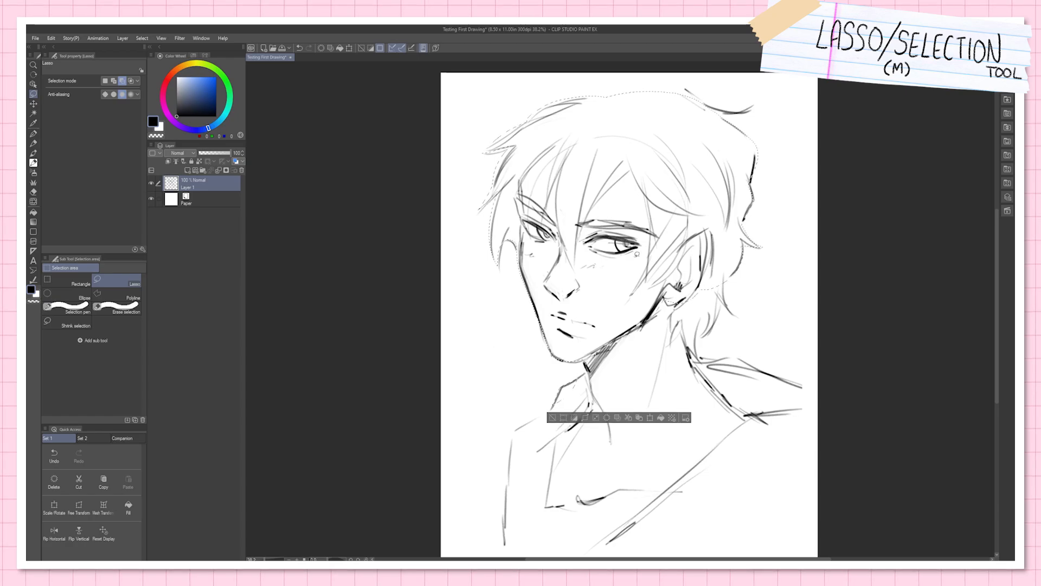
{"action": "left_click", "coordinate": [131, 81]}
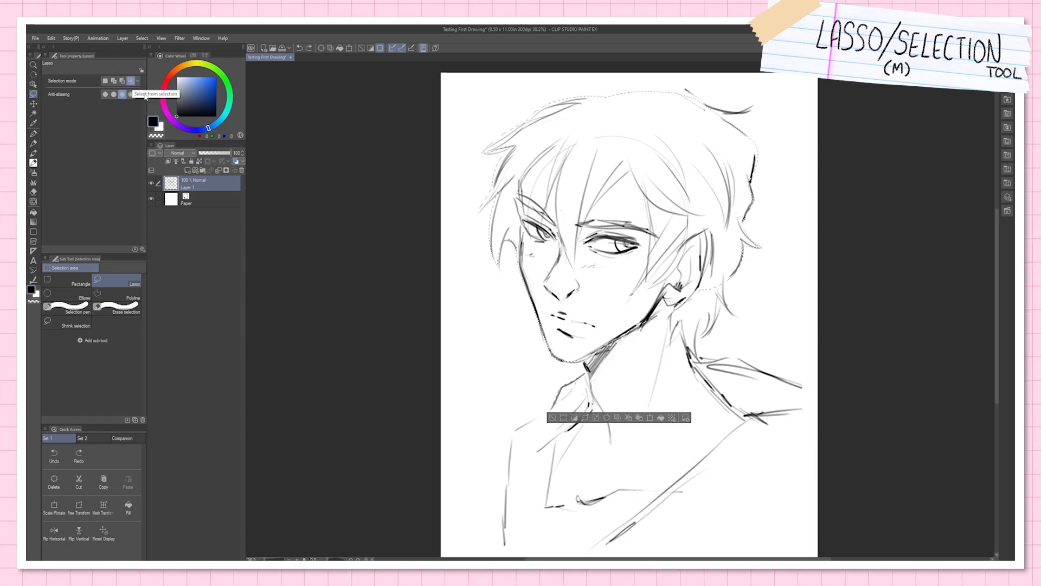
{"action": "left_click_drag", "start_coordinate": [532, 221], "coordinate": [576, 196]}
{"action": "left_click_drag", "start_coordinate": [606, 235], "coordinate": [603, 238]}
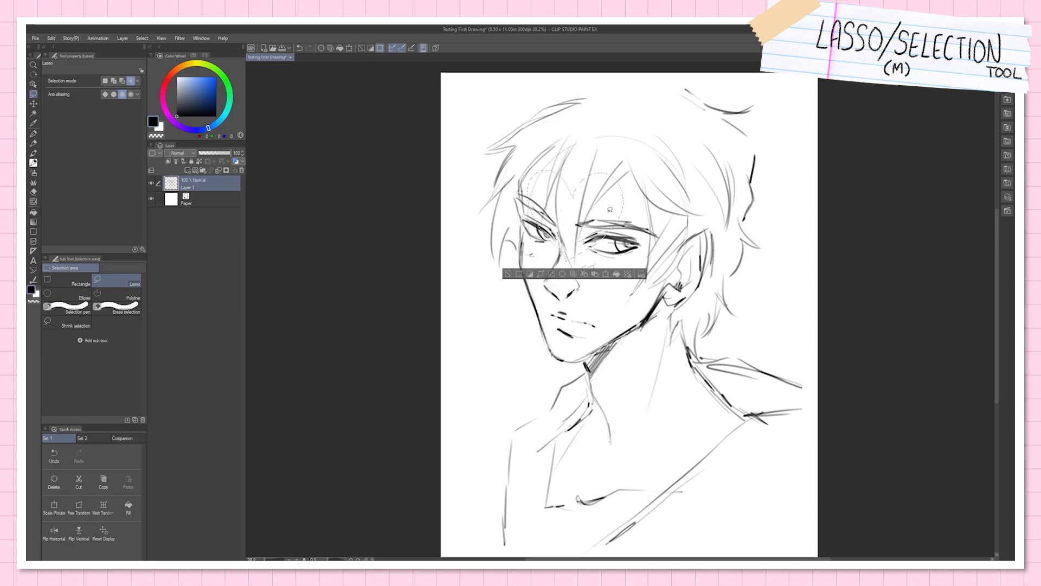
Step: Move the heart-shaped selected area beside the neck, undo the move, deselect, and return to the Lasso
{"action": "key", "text": "k"}
{"action": "mouse_move", "coordinate": [617, 217]}
{"action": "left_mouse_down"}
{"action": "mouse_move", "coordinate": [638, 227]}
{"action": "mouse_move", "coordinate": [736, 221]}
{"action": "mouse_move", "coordinate": [807, 306]}
{"action": "left_mouse_up"}
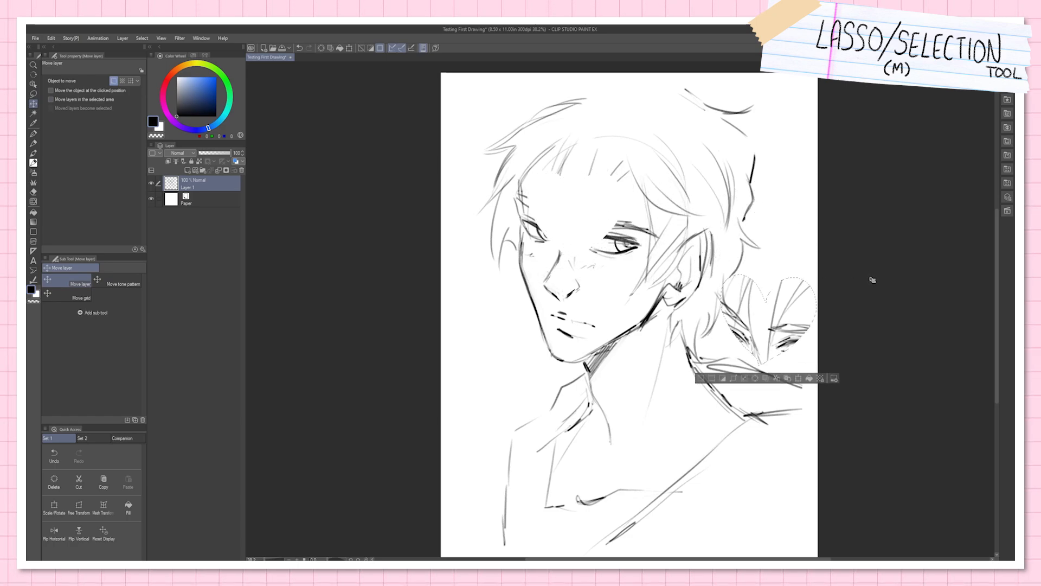
{"action": "key", "text": "ctrl+z"}
{"action": "key", "text": "ctrl+d"}
{"action": "key", "text": "m"}
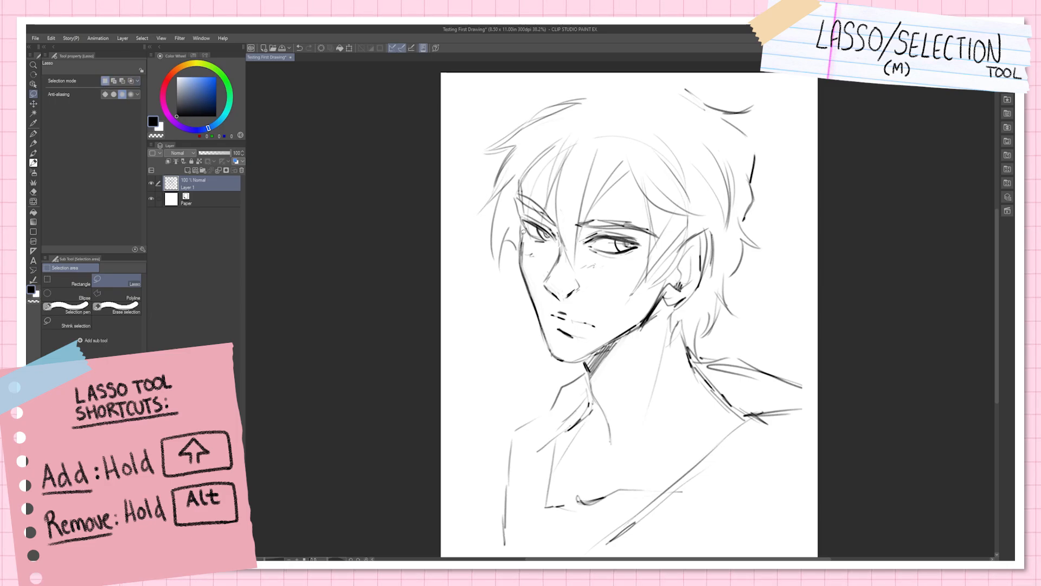
Step: Lasso the head and neck, and trim the selection along the jawline and neck
{"action": "mouse_move", "coordinate": [493, 233]}
{"action": "left_mouse_down"}
{"action": "mouse_move", "coordinate": [553, 355]}
{"action": "mouse_move", "coordinate": [656, 163]}
{"action": "mouse_move", "coordinate": [504, 185]}
{"action": "left_mouse_up"}
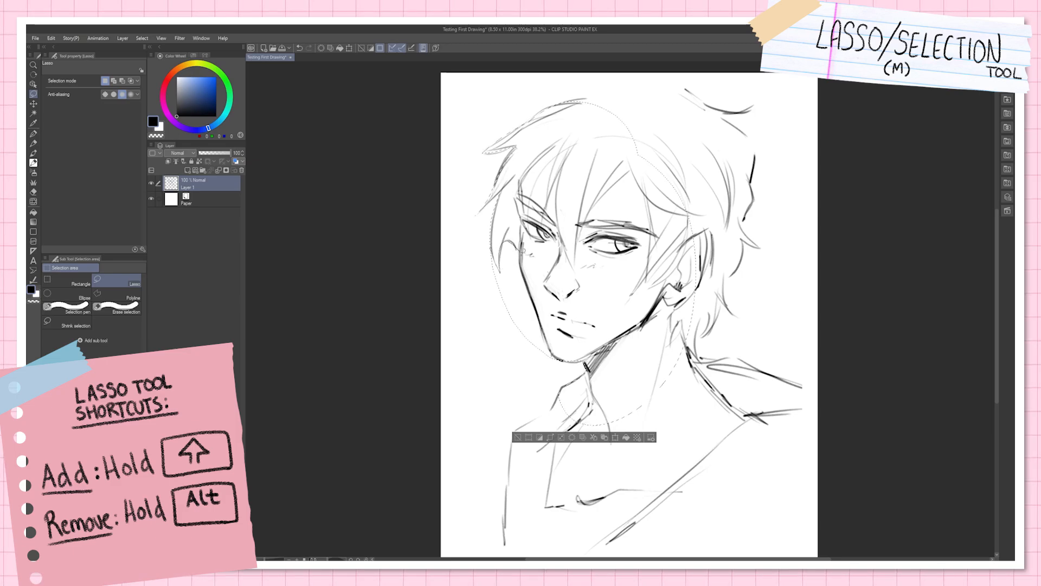
{"action": "mouse_move", "coordinate": [545, 322]}
{"action": "left_mouse_down"}
{"action": "mouse_move", "coordinate": [528, 368]}
{"action": "mouse_move", "coordinate": [502, 202]}
{"action": "left_mouse_up"}
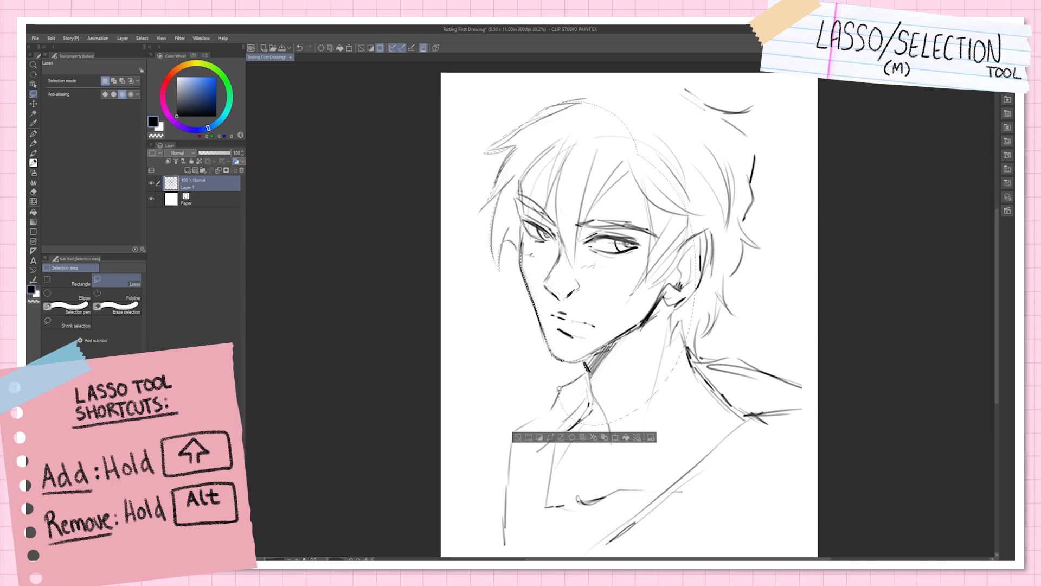
{"action": "mouse_move", "coordinate": [525, 418]}
{"action": "left_mouse_down"}
{"action": "mouse_move", "coordinate": [623, 488]}
{"action": "mouse_move", "coordinate": [672, 358]}
{"action": "left_mouse_up"}
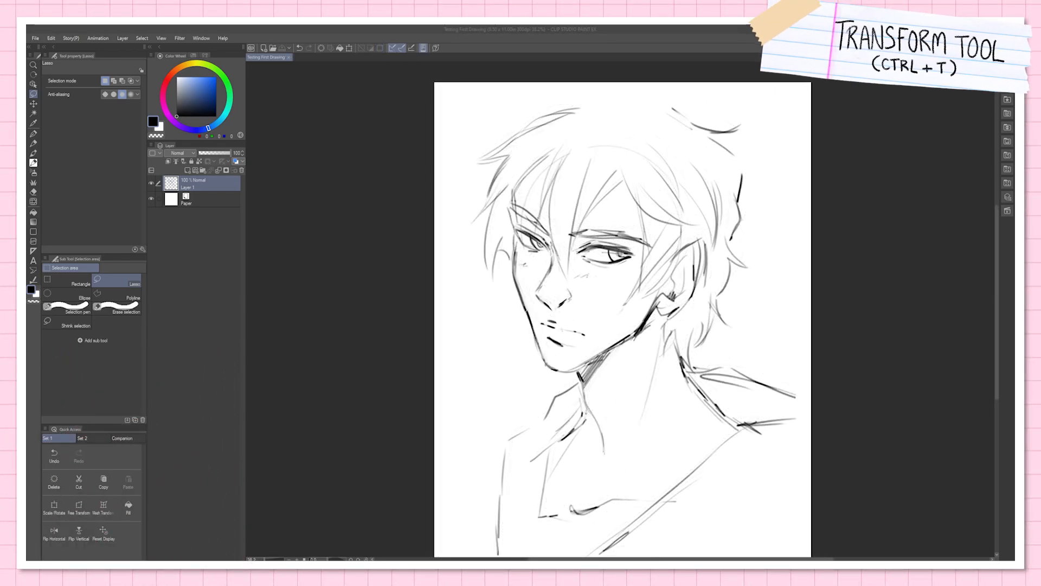
Step: Start Scale/Rotate on the whole sketch, try shrinking it from its upper corner and edge, and undo the scaling
{"action": "scroll", "coordinate": [774, 239], "scroll_direction": "down", "scroll_amount": 2}
{"action": "scroll", "coordinate": [772, 288], "scroll_direction": "up", "scroll_amount": 1}
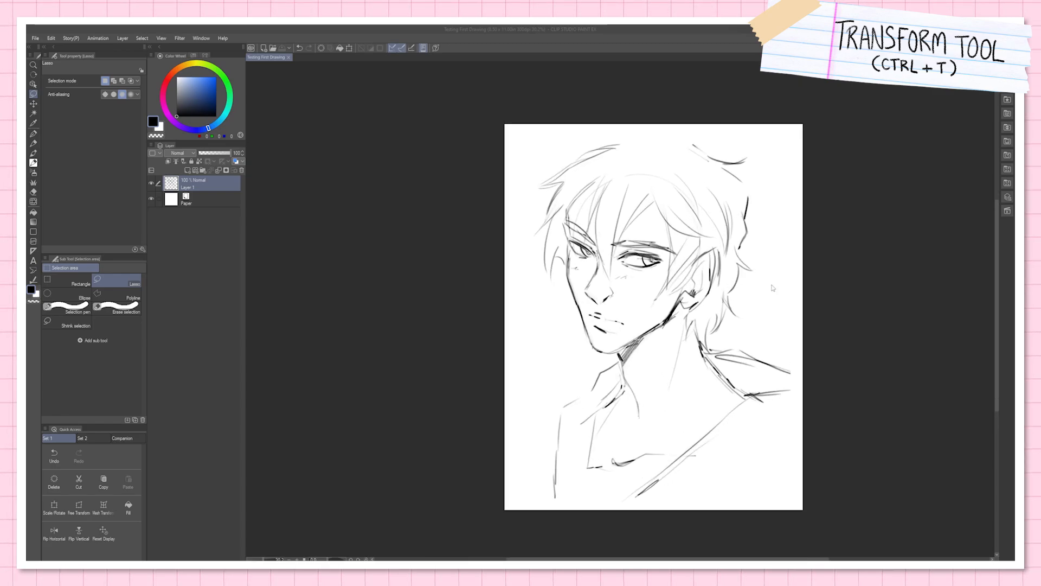
{"action": "scroll", "coordinate": [772, 291], "scroll_direction": "up", "scroll_amount": 3}
{"action": "left_click_drag", "start_coordinate": [778, 303], "coordinate": [717, 293]}
{"action": "scroll", "coordinate": [738, 273], "scroll_direction": "down", "scroll_amount": 1}
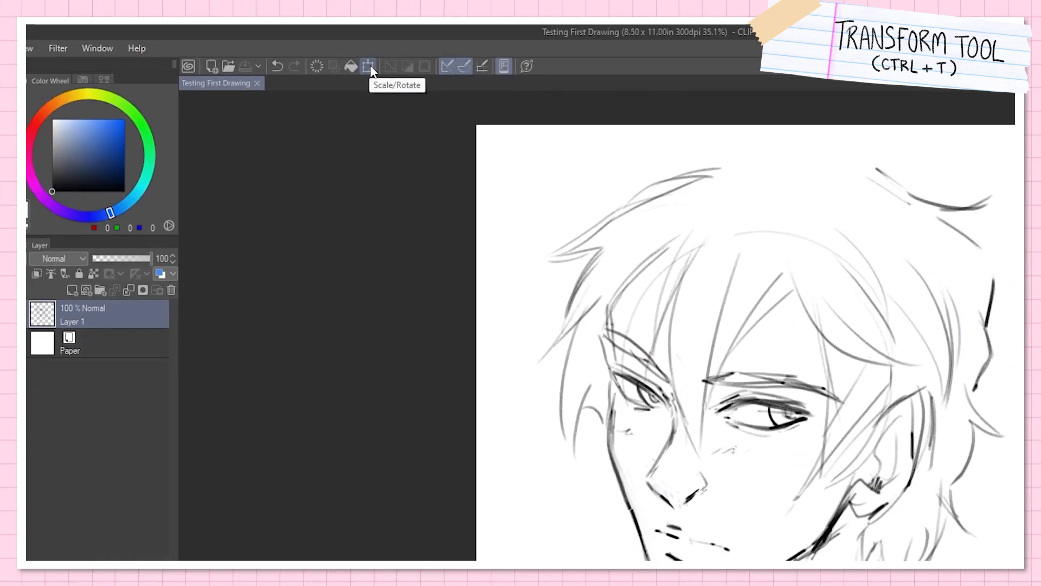
{"action": "left_click", "coordinate": [370, 68]}
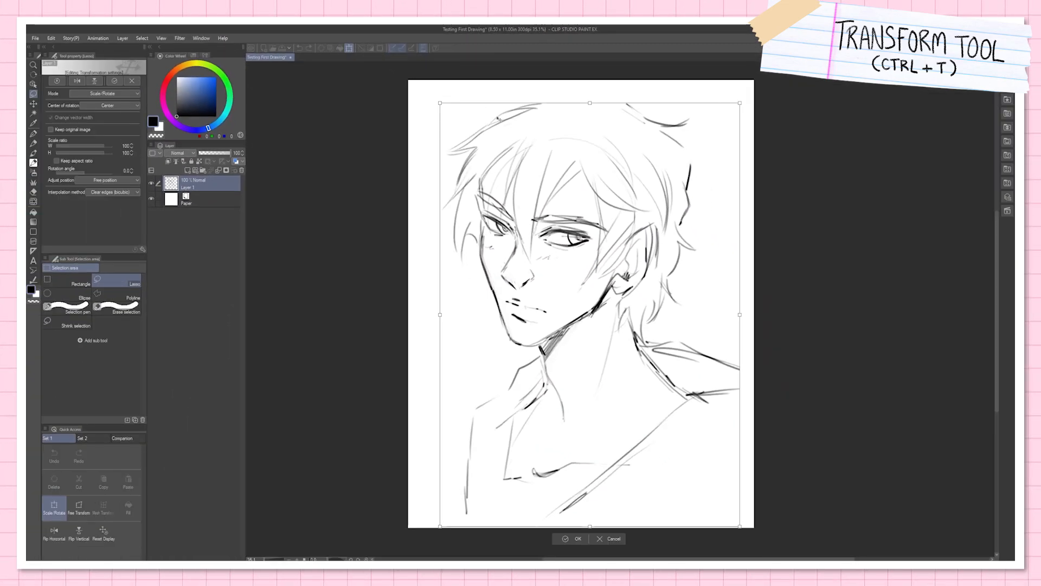
{"action": "mouse_move", "coordinate": [442, 100]}
{"action": "left_mouse_down"}
{"action": "mouse_move", "coordinate": [456, 157]}
{"action": "mouse_move", "coordinate": [452, 202]}
{"action": "mouse_move", "coordinate": [486, 205]}
{"action": "mouse_move", "coordinate": [536, 158]}
{"action": "mouse_move", "coordinate": [457, 200]}
{"action": "left_mouse_up"}
{"action": "left_click_drag", "start_coordinate": [599, 200], "coordinate": [600, 130]}
{"action": "key", "text": "ctrl+z"}
{"action": "key", "text": "ctrl+z"}
{"action": "key", "text": "ctrl+z"}
{"action": "key", "text": "ctrl+z"}
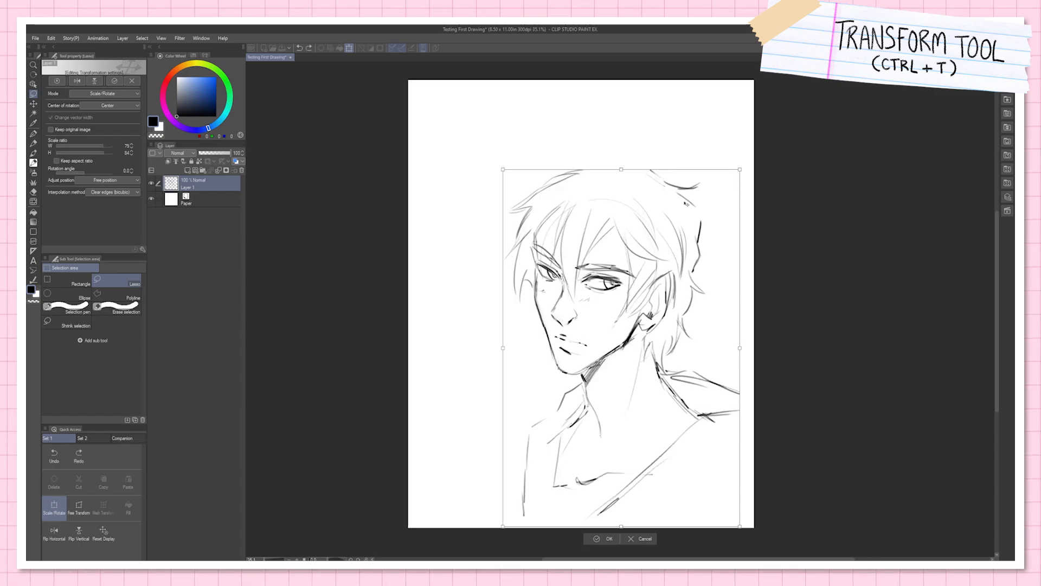
Step: Try enlarging the sketch to 104% from its upper corner, and undo the scaling
{"action": "mouse_move", "coordinate": [739, 101]}
{"action": "left_mouse_down"}
{"action": "mouse_move", "coordinate": [597, 325]}
{"action": "mouse_move", "coordinate": [584, 328]}
{"action": "mouse_move", "coordinate": [635, 244]}
{"action": "mouse_move", "coordinate": [753, 95]}
{"action": "left_mouse_up"}
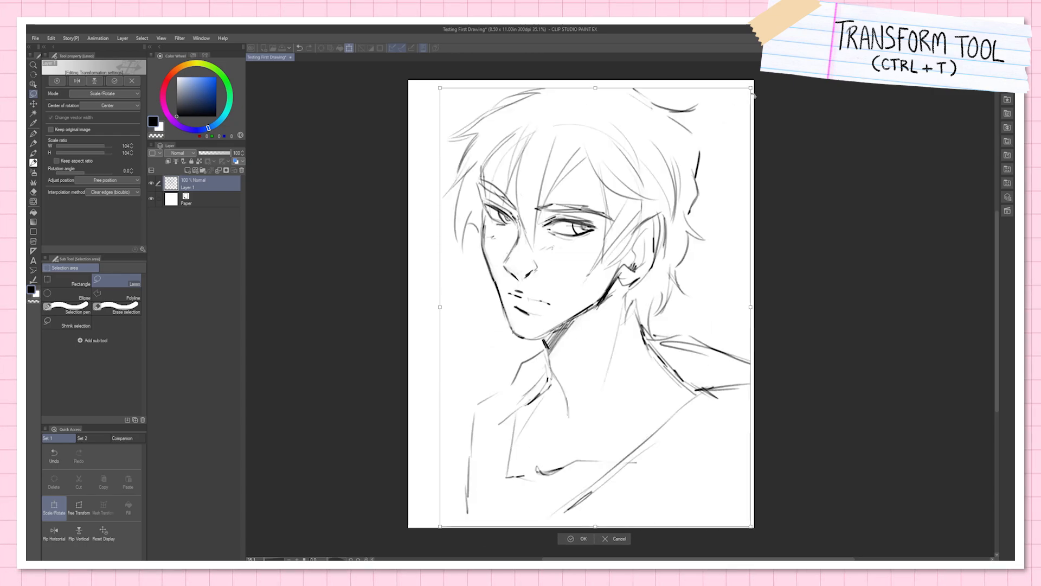
{"action": "key", "text": "ctrl+z"}
{"action": "key", "text": "ctrl+z"}
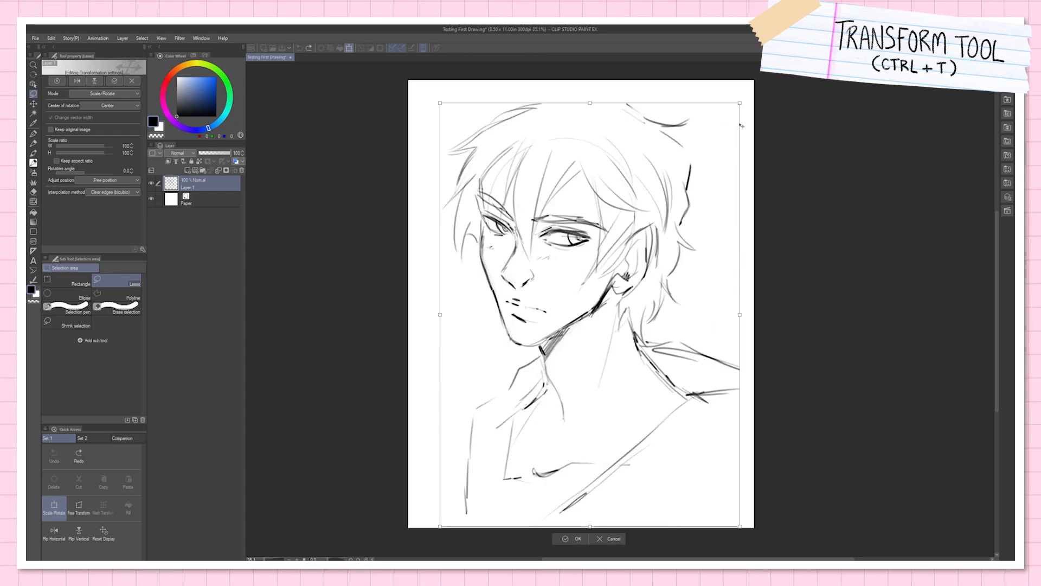
Step: Rotate the sketch about 5.5 degrees counterclockwise and apply the transformation
{"action": "mouse_move", "coordinate": [746, 93]}
{"action": "left_mouse_down"}
{"action": "mouse_move", "coordinate": [773, 121]}
{"action": "mouse_move", "coordinate": [730, 137]}
{"action": "mouse_move", "coordinate": [671, 208]}
{"action": "mouse_move", "coordinate": [701, 216]}
{"action": "left_mouse_up"}
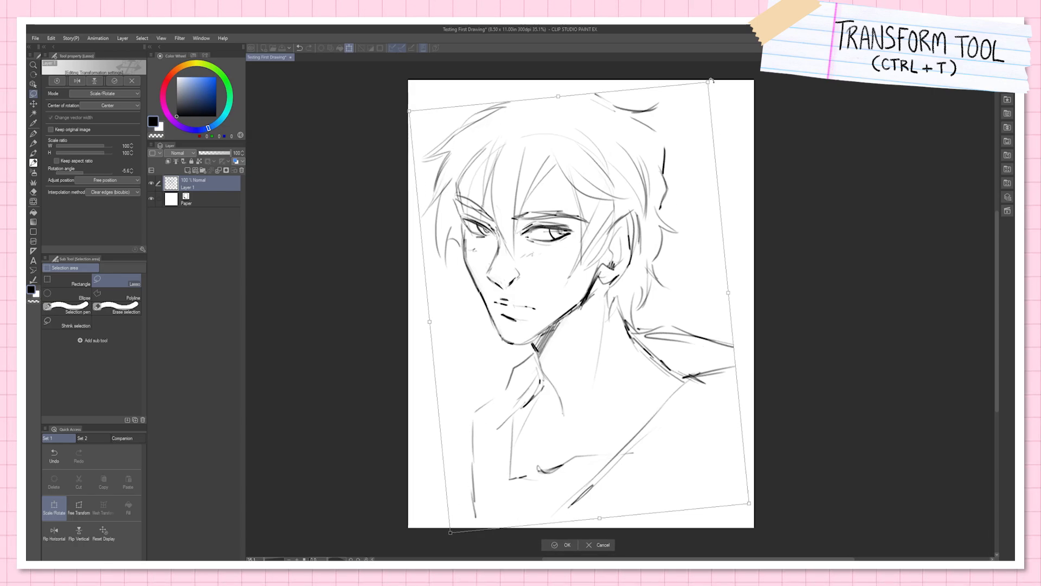
{"action": "mouse_move", "coordinate": [709, 84]}
{"action": "left_mouse_down"}
{"action": "mouse_move", "coordinate": [672, 150]}
{"action": "mouse_move", "coordinate": [669, 81]}
{"action": "mouse_move", "coordinate": [626, 66]}
{"action": "mouse_move", "coordinate": [708, 83]}
{"action": "left_mouse_up"}
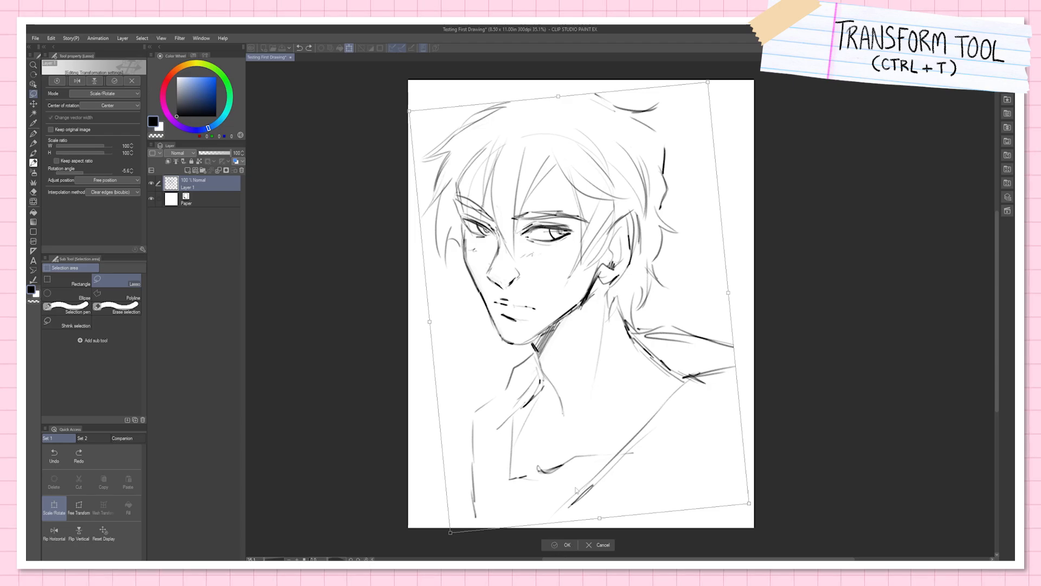
{"action": "key", "text": "Return"}
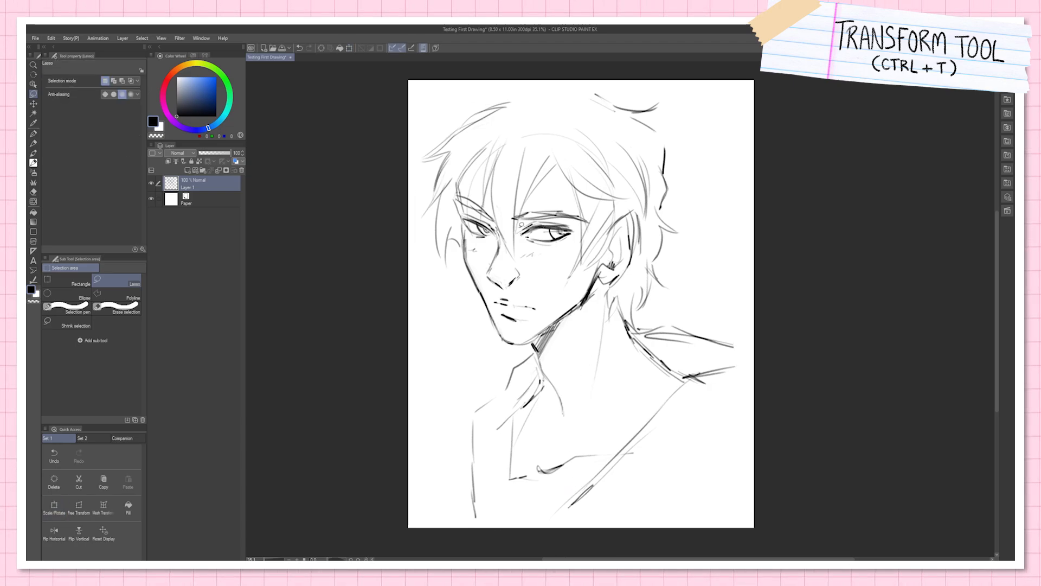
Step: Lasso the larger eye, shrink it slightly with Scale/Rotate, tilt it about 1.2 degrees, and apply the transformation
{"action": "mouse_move", "coordinate": [520, 227]}
{"action": "left_mouse_down"}
{"action": "mouse_move", "coordinate": [523, 237]}
{"action": "mouse_move", "coordinate": [564, 243]}
{"action": "mouse_move", "coordinate": [578, 229]}
{"action": "mouse_move", "coordinate": [551, 211]}
{"action": "left_mouse_up"}
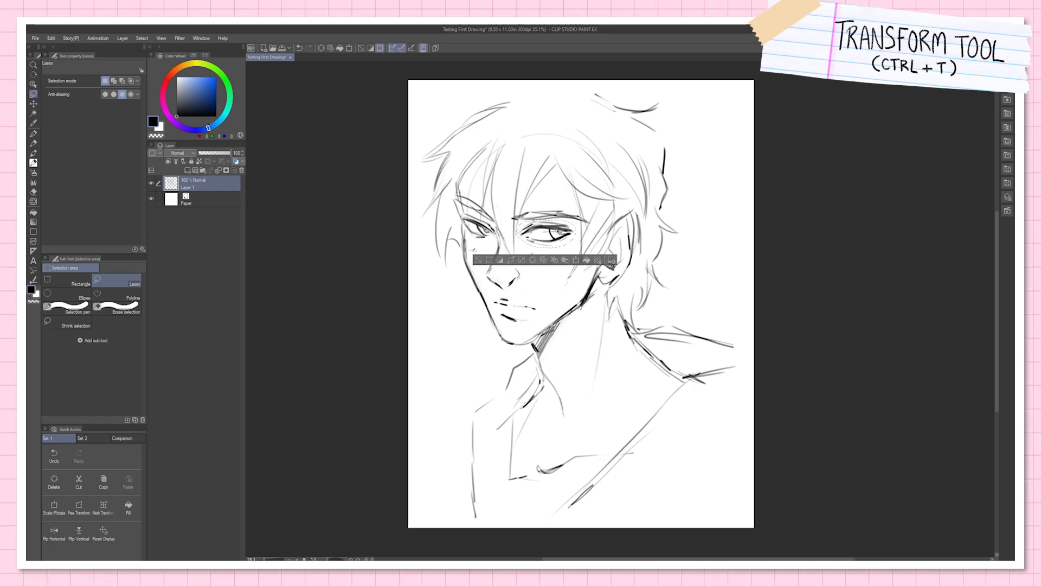
{"action": "key", "text": "ctrl+t"}
{"action": "mouse_move", "coordinate": [577, 218]}
{"action": "left_mouse_down"}
{"action": "mouse_move", "coordinate": [560, 234]}
{"action": "mouse_move", "coordinate": [575, 234]}
{"action": "left_mouse_up"}
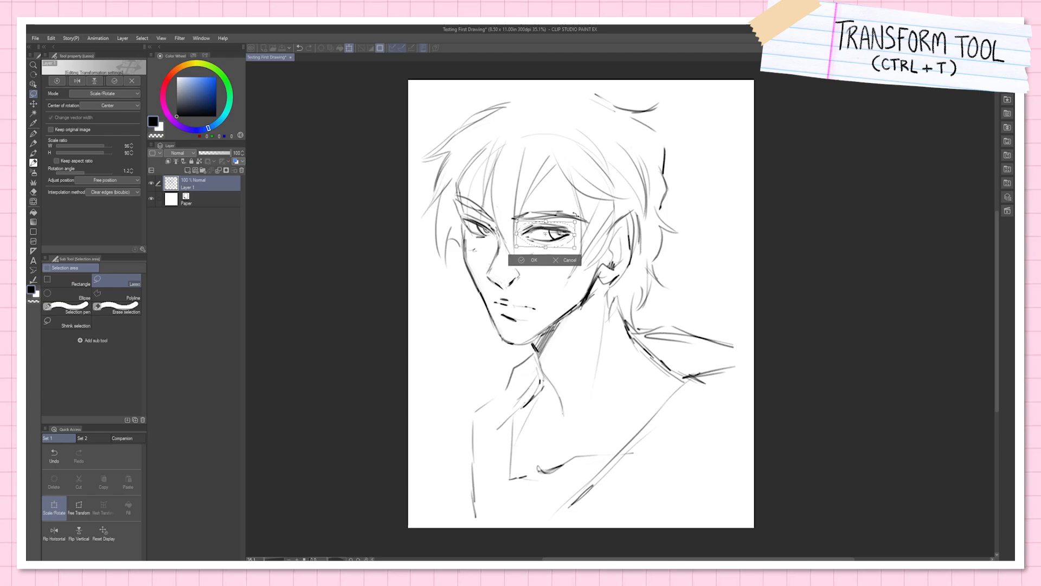
{"action": "left_click_drag", "start_coordinate": [558, 250], "coordinate": [559, 250]}
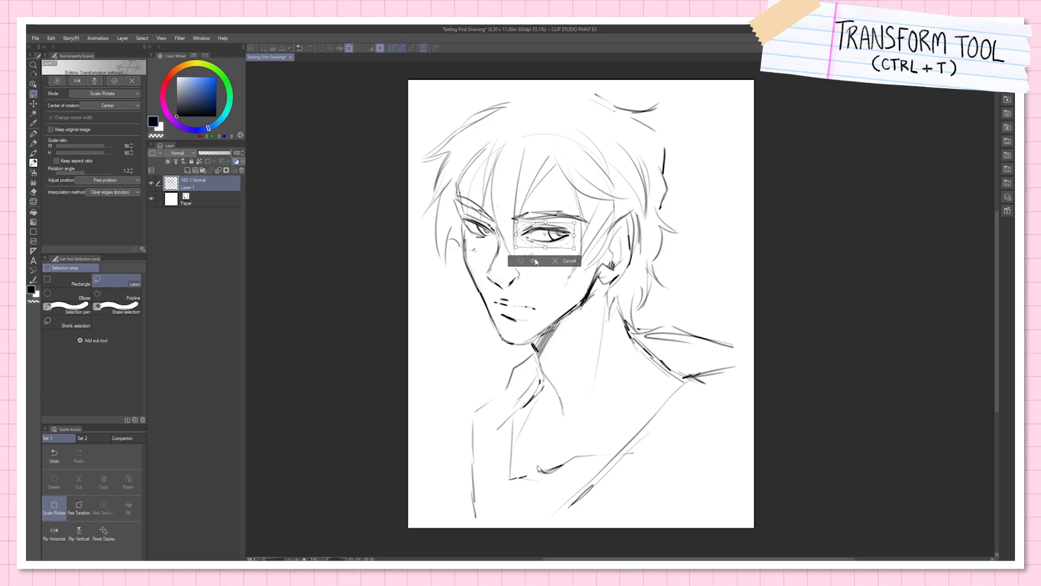
{"action": "left_click", "coordinate": [536, 261]}
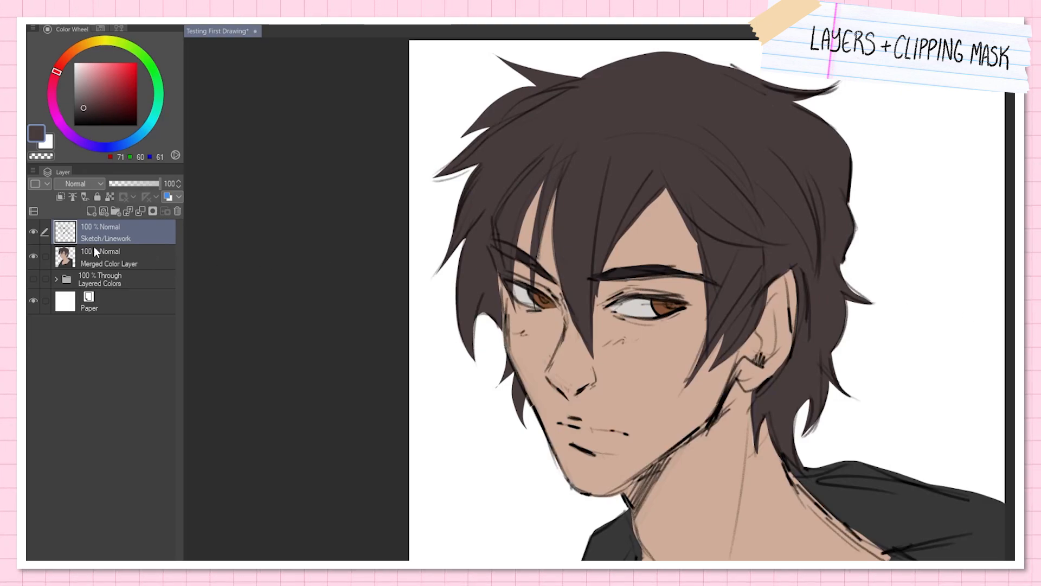
Step: Try placing Merged Color Layer above Sketch/Linework and shifting the sketch sideways, undo the shift, and restore the layer order
{"action": "left_click", "coordinate": [135, 262]}
{"action": "left_click_drag", "start_coordinate": [131, 259], "coordinate": [135, 217]}
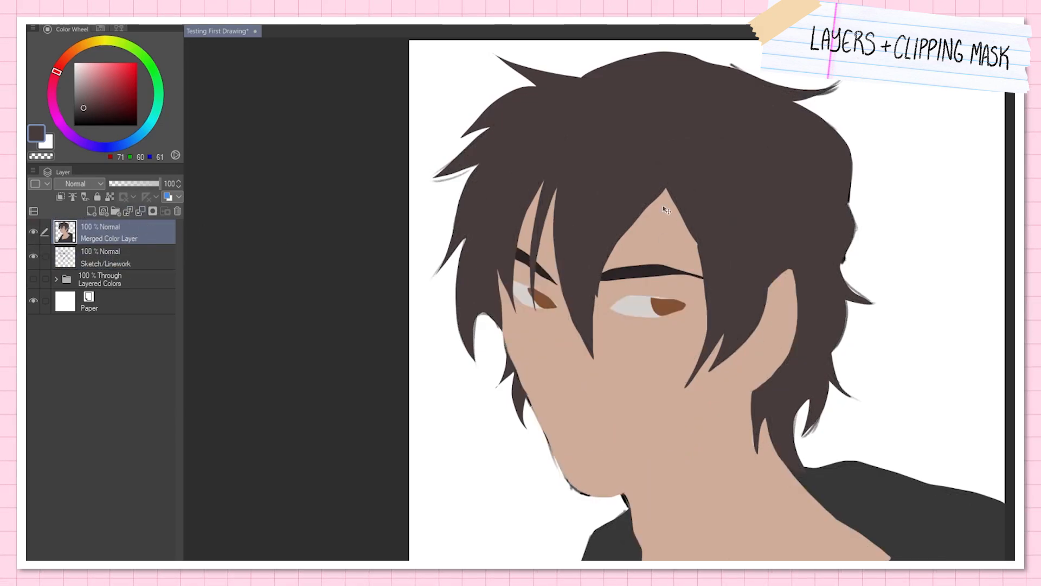
{"action": "left_click", "coordinate": [130, 259]}
{"action": "left_click_drag", "start_coordinate": [873, 320], "coordinate": [770, 354]}
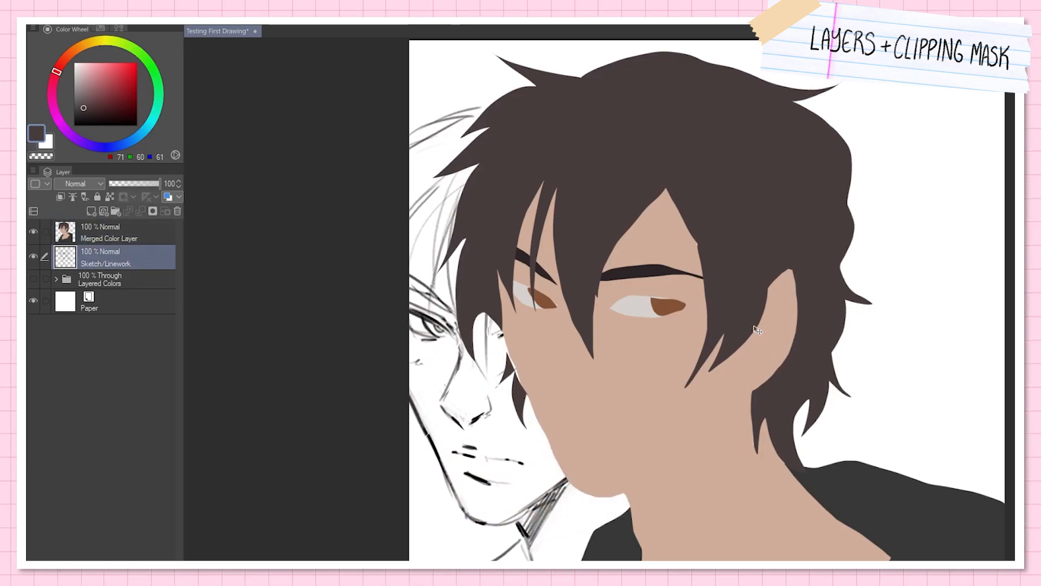
{"action": "key", "text": "ctrl+z"}
{"action": "left_click_drag", "start_coordinate": [147, 227], "coordinate": [148, 263]}
{"action": "left_click", "coordinate": [97, 233]}
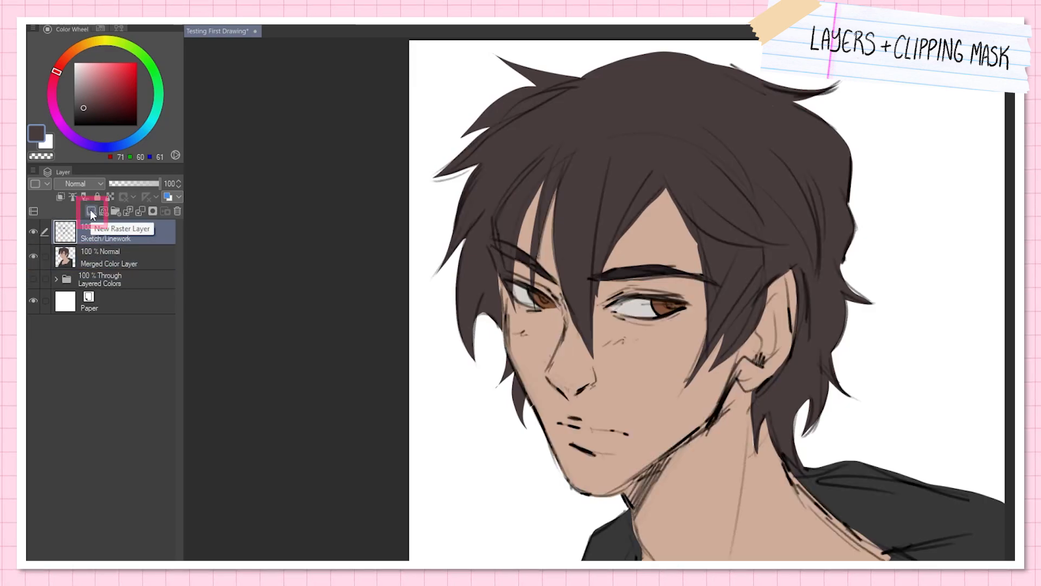
Step: Add a raster layer above Sketch/Linework and dab a small pure white highlight on each eye
{"action": "left_click", "coordinate": [90, 210]}
{"action": "left_click", "coordinate": [74, 63]}
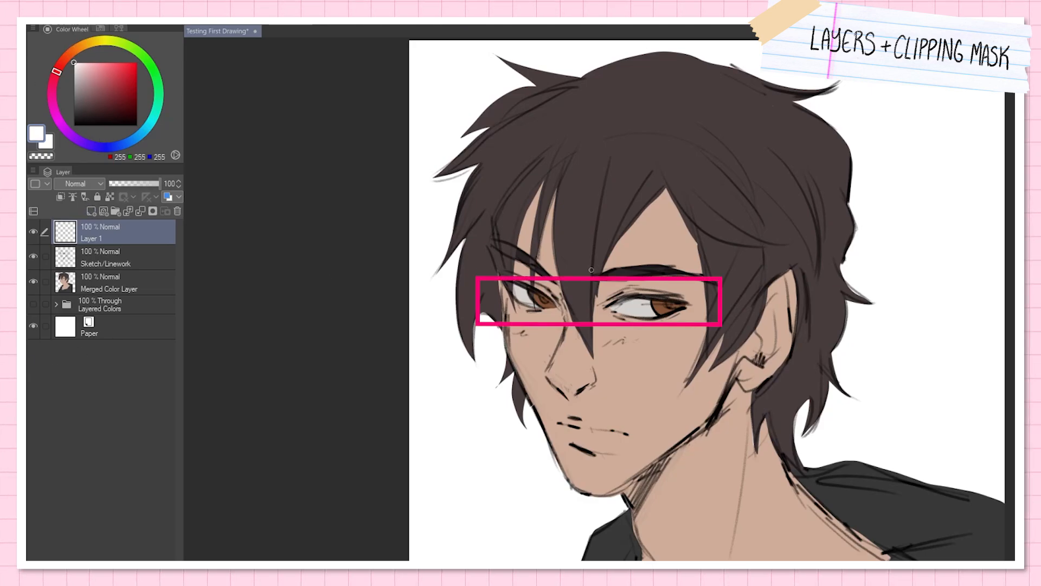
{"action": "left_click_drag", "start_coordinate": [654, 305], "coordinate": [655, 306]}
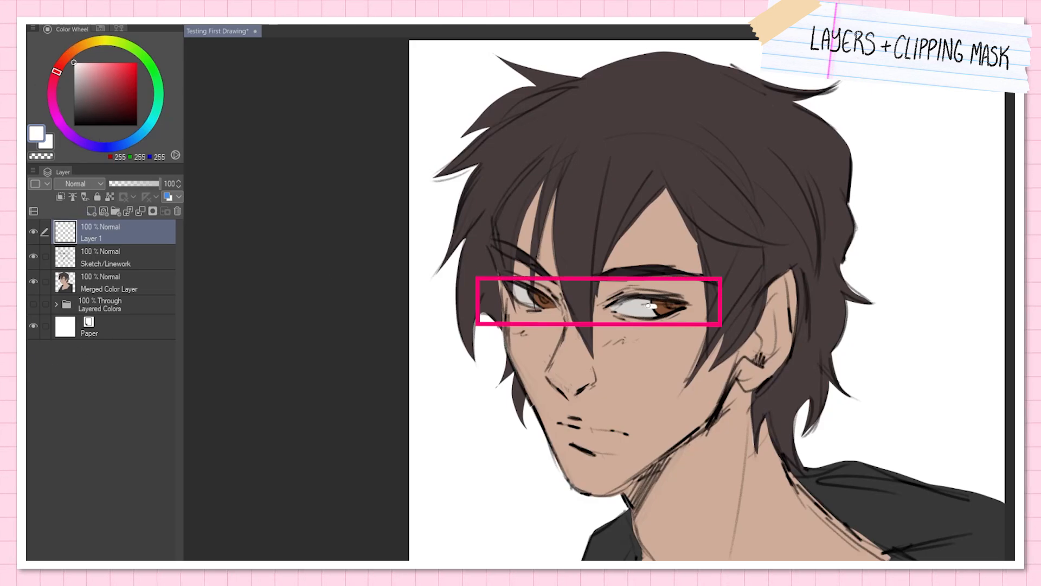
{"action": "left_click_drag", "start_coordinate": [528, 296], "coordinate": [530, 297]}
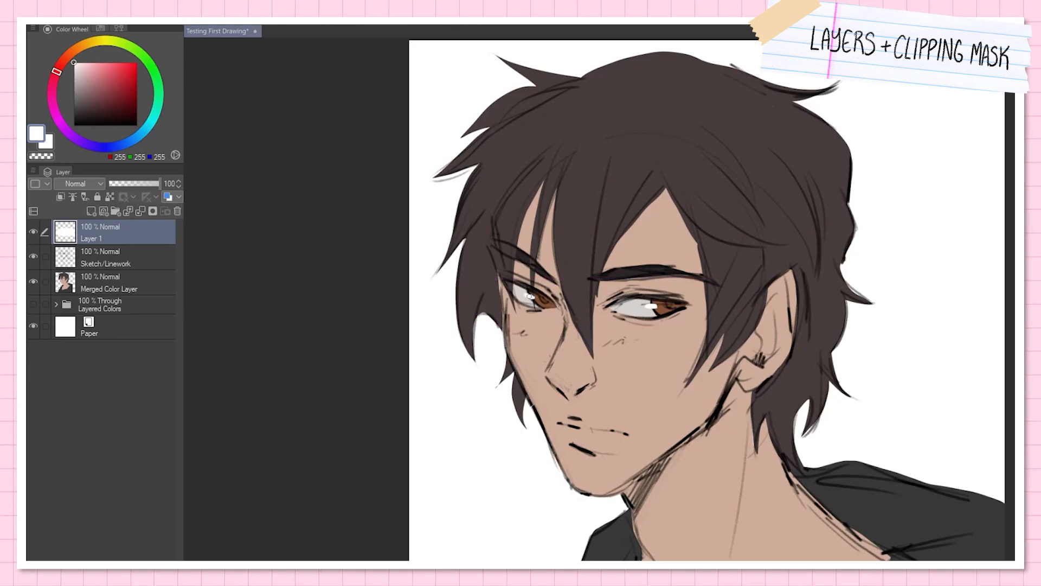
Step: Rename the layer with the eye highlights as HIGHLIGHTS
{"action": "double_click", "coordinate": [90, 238]}
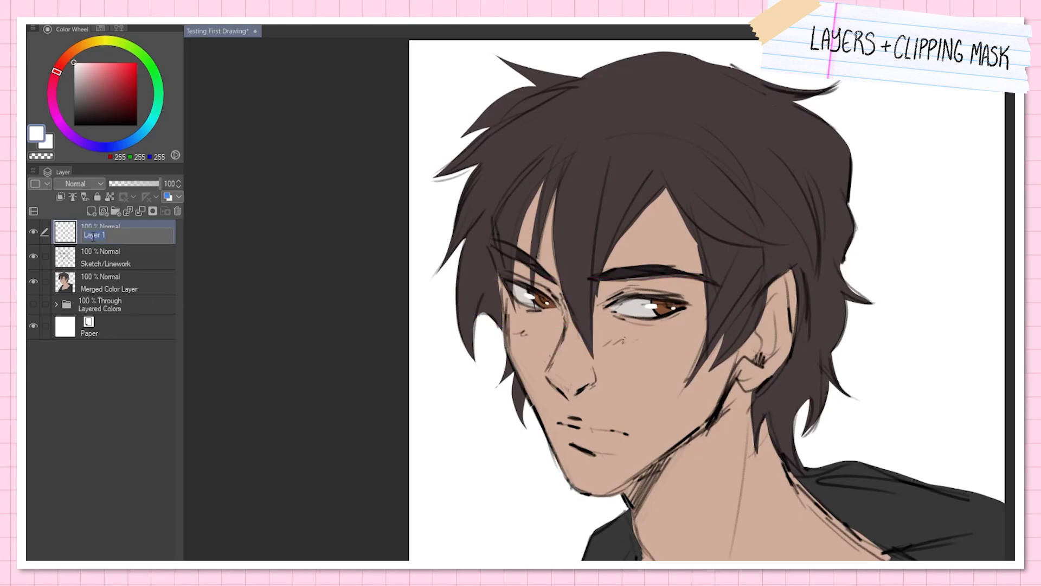
{"action": "type", "text": "HIGH"}
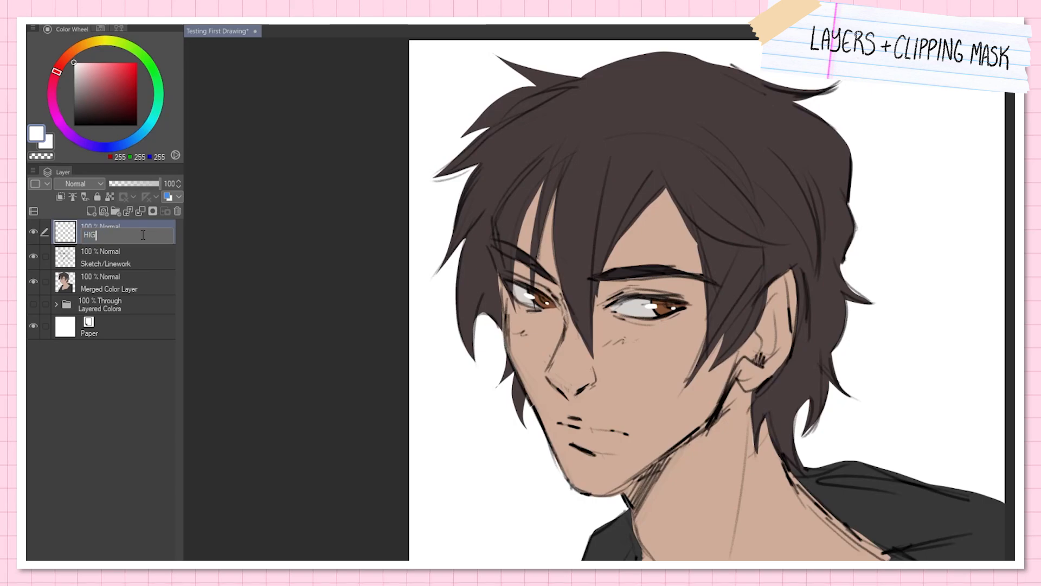
{"action": "type", "text": "LIGHT"}
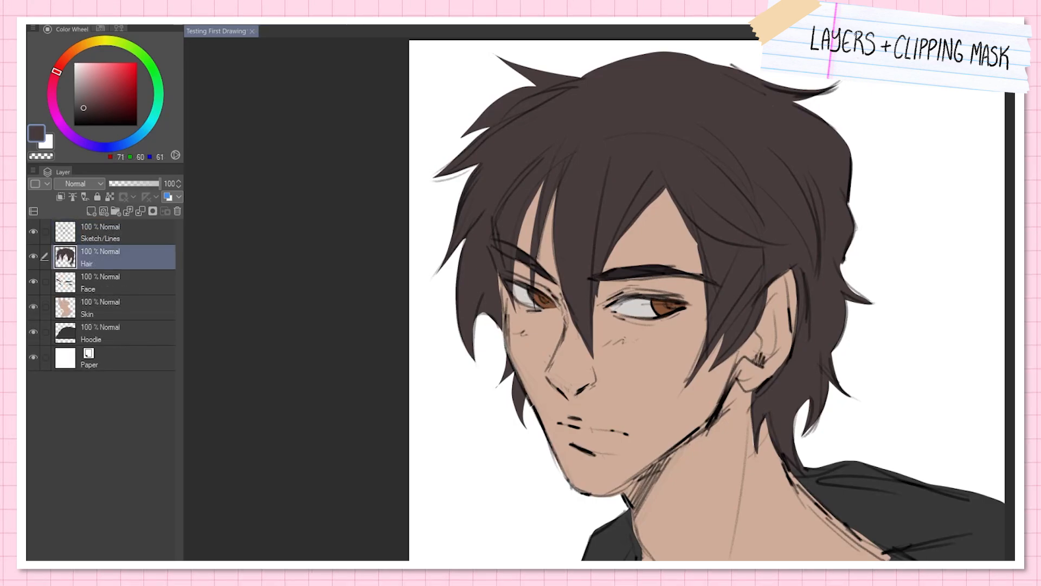
Step: Create a layer folder above the Hair layer and name it Layered Colors
{"action": "left_click", "coordinate": [115, 211]}
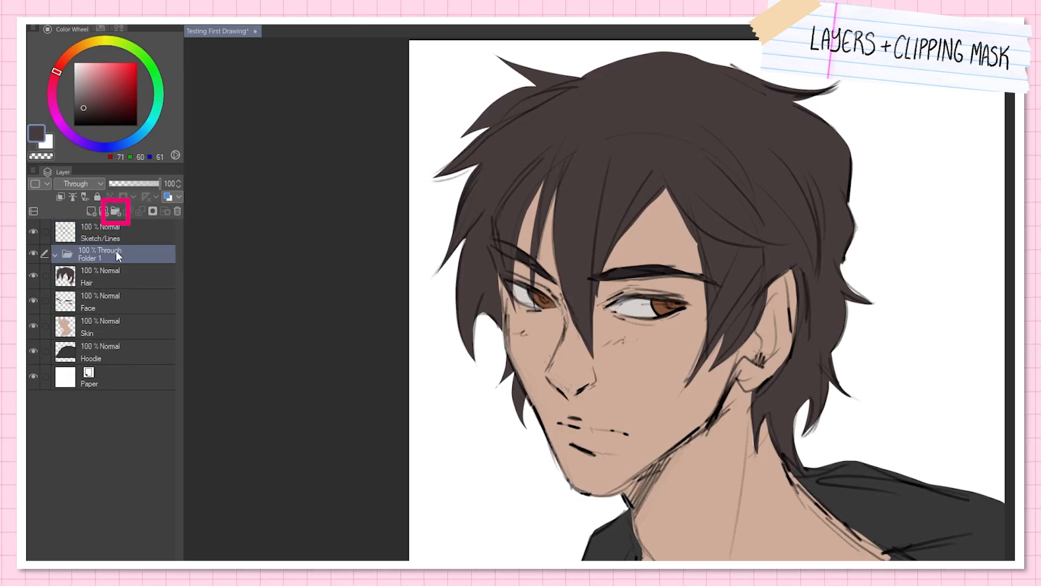
{"action": "double_click", "coordinate": [93, 258]}
{"action": "type", "text": "Layered COlors"}
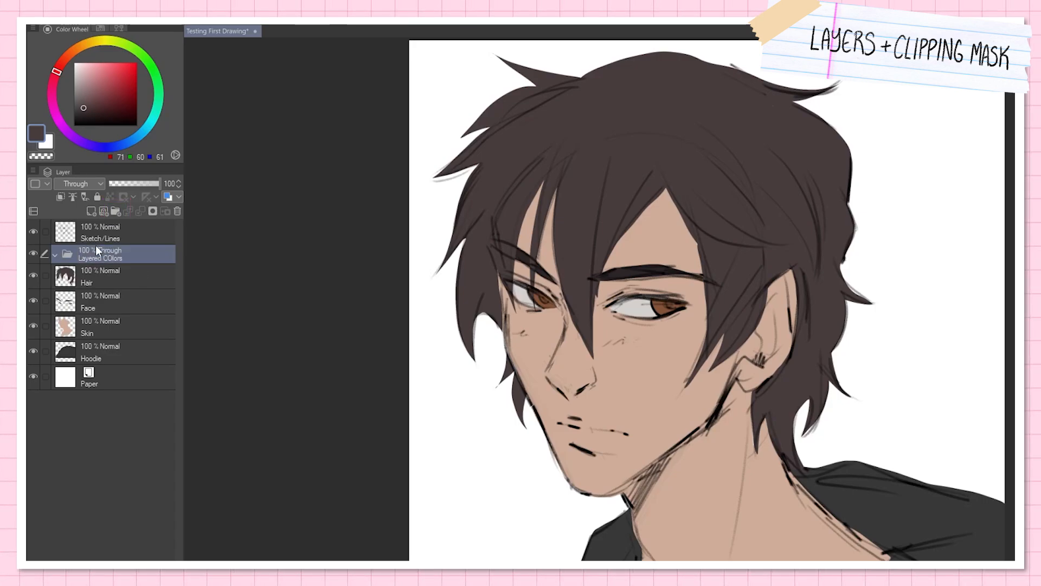
{"action": "key", "text": "Return"}
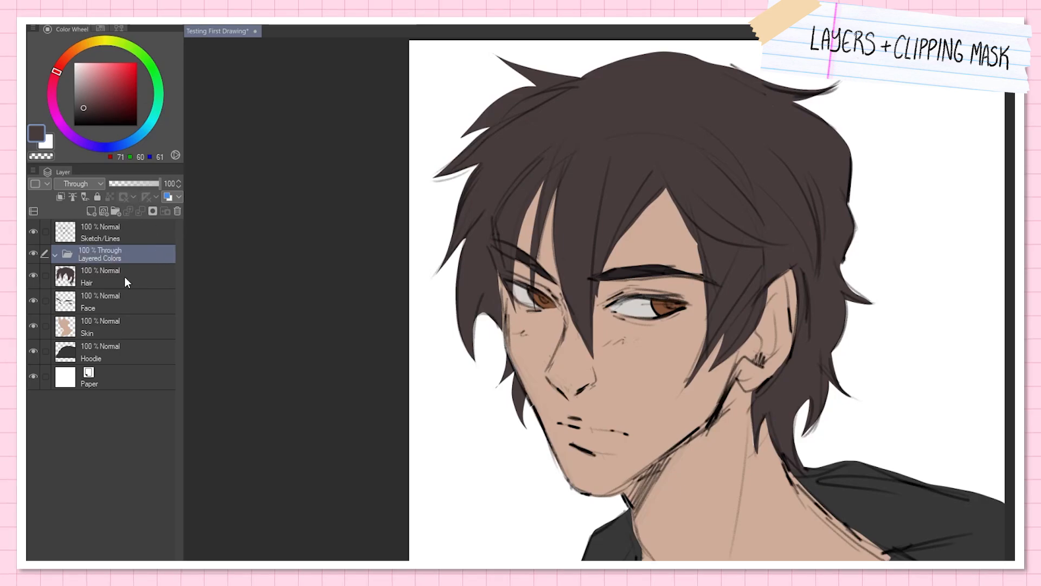
Step: Move the Hair, Face, Skin and Hoodie layers into the Layered Colors folder and collapse the folder
{"action": "left_click", "coordinate": [124, 275]}
{"action": "left_click", "coordinate": [109, 348], "text": "shift"}
{"action": "left_click_drag", "start_coordinate": [115, 266], "coordinate": [51, 259]}
{"action": "left_click", "coordinate": [55, 254]}
{"action": "left_click", "coordinate": [95, 248]}
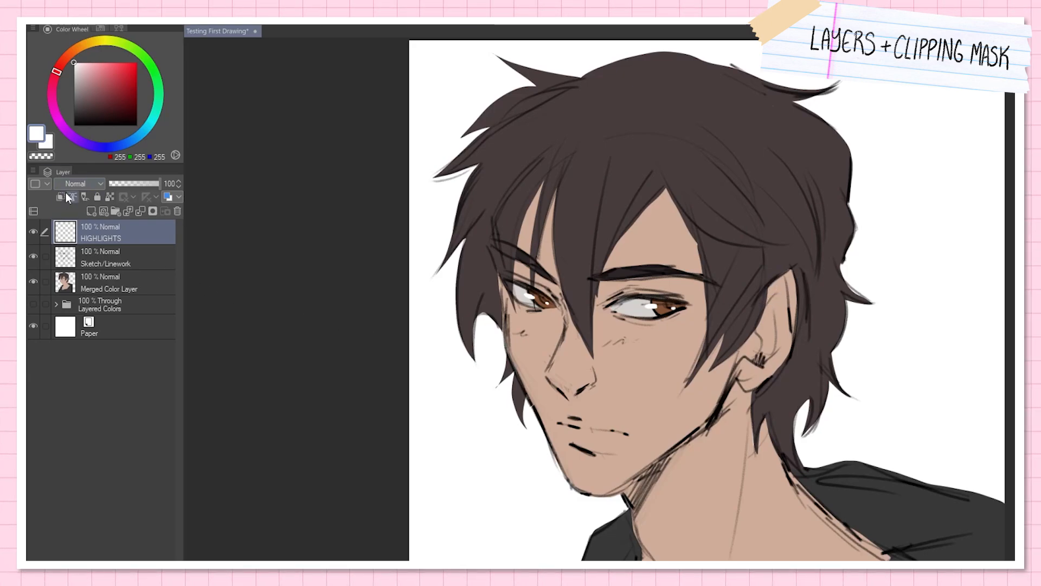
Step: Scribble a thick dark red zigzag over the portrait on a new top layer and set its blending mode to Multiply
{"action": "left_click", "coordinate": [90, 184]}
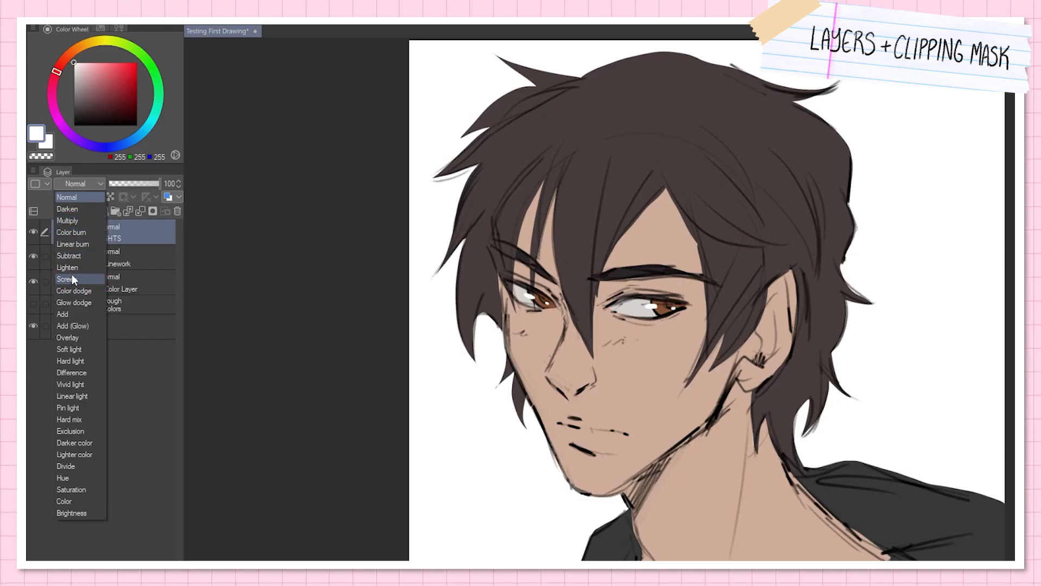
{"action": "key", "text": "Escape"}
{"action": "left_click", "coordinate": [96, 210]}
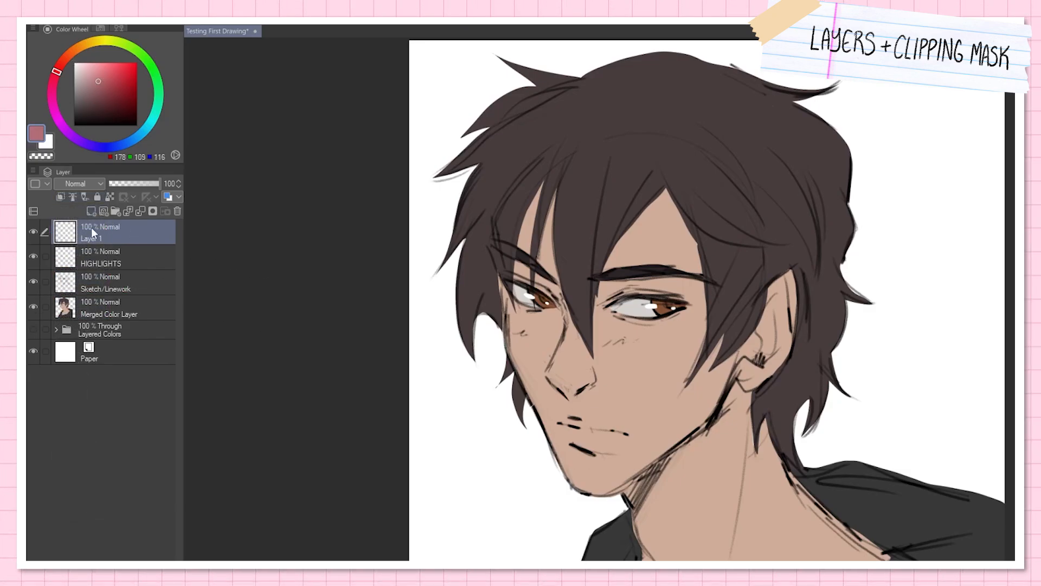
{"action": "mouse_move", "coordinate": [420, 99]}
{"action": "left_mouse_down"}
{"action": "mouse_move", "coordinate": [471, 203]}
{"action": "mouse_move", "coordinate": [461, 362]}
{"action": "mouse_move", "coordinate": [543, 468]}
{"action": "mouse_move", "coordinate": [737, 510]}
{"action": "left_mouse_up"}
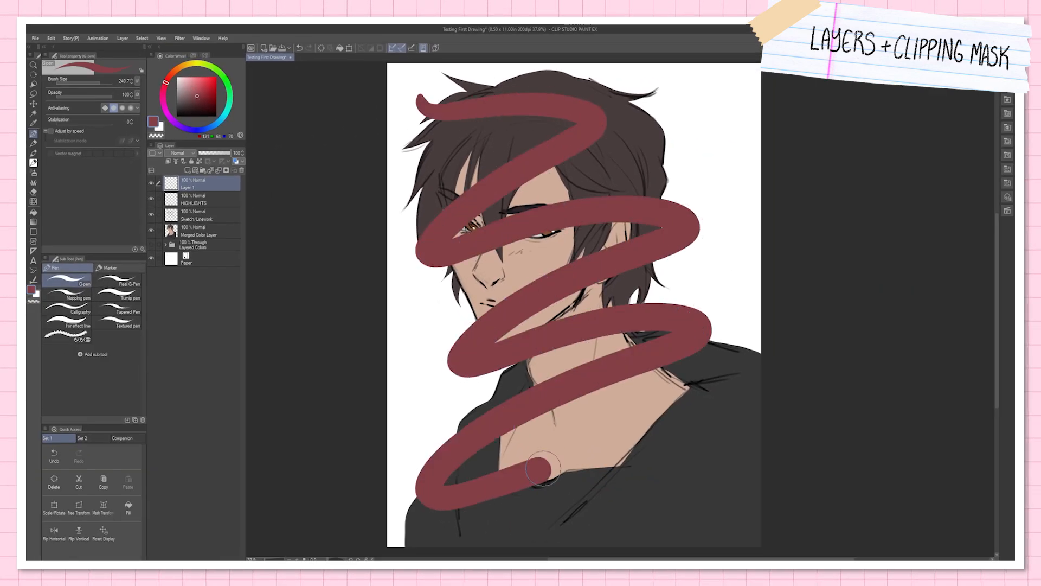
{"action": "left_click", "coordinate": [180, 154]}
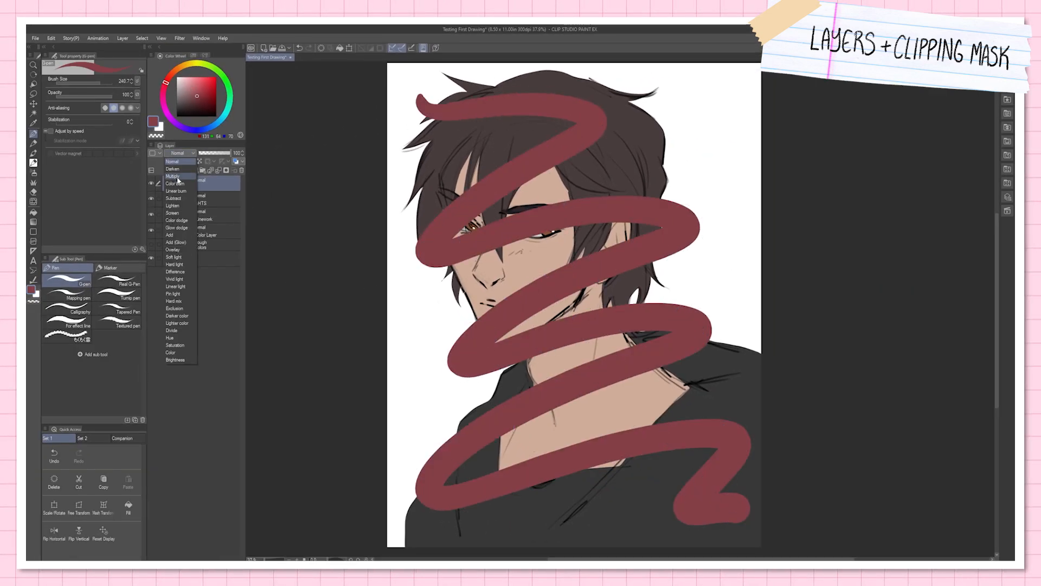
{"action": "left_click", "coordinate": [172, 177]}
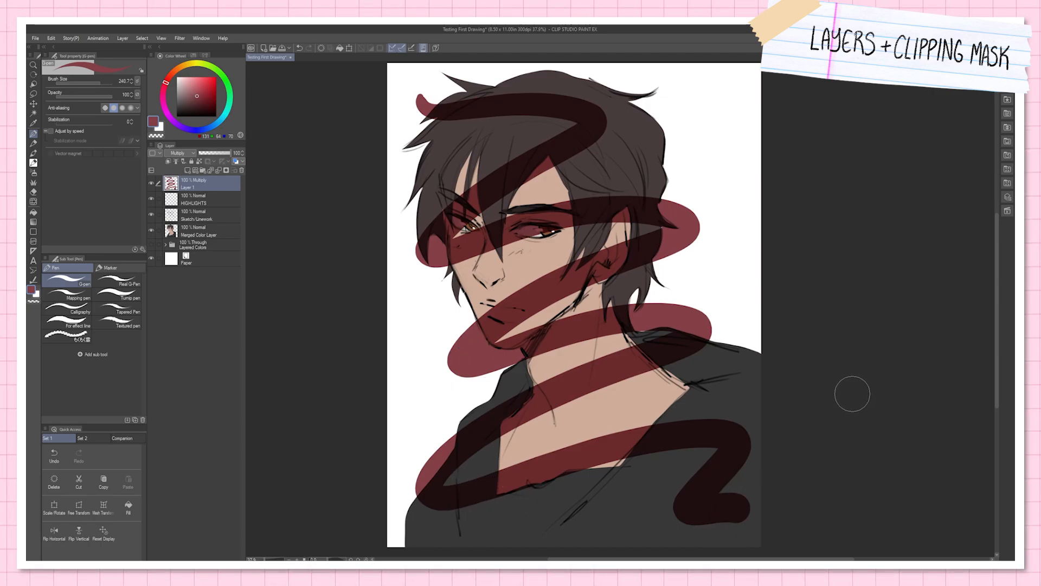
Step: Try the Screen, Add, Hard light, Hard mix and Color burn blending modes on the scribble layer
{"action": "left_click", "coordinate": [179, 153]}
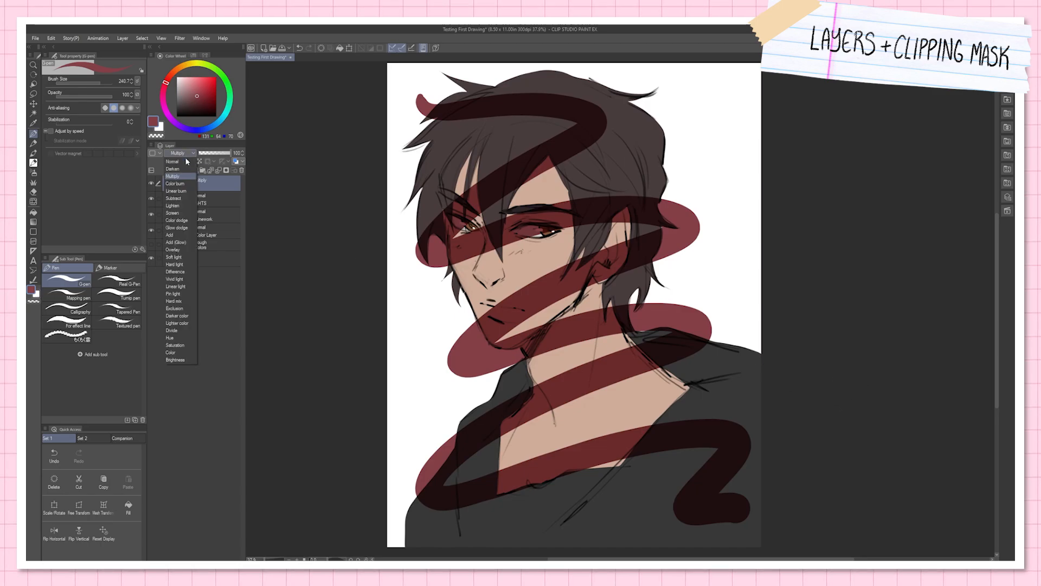
{"action": "left_click", "coordinate": [175, 215]}
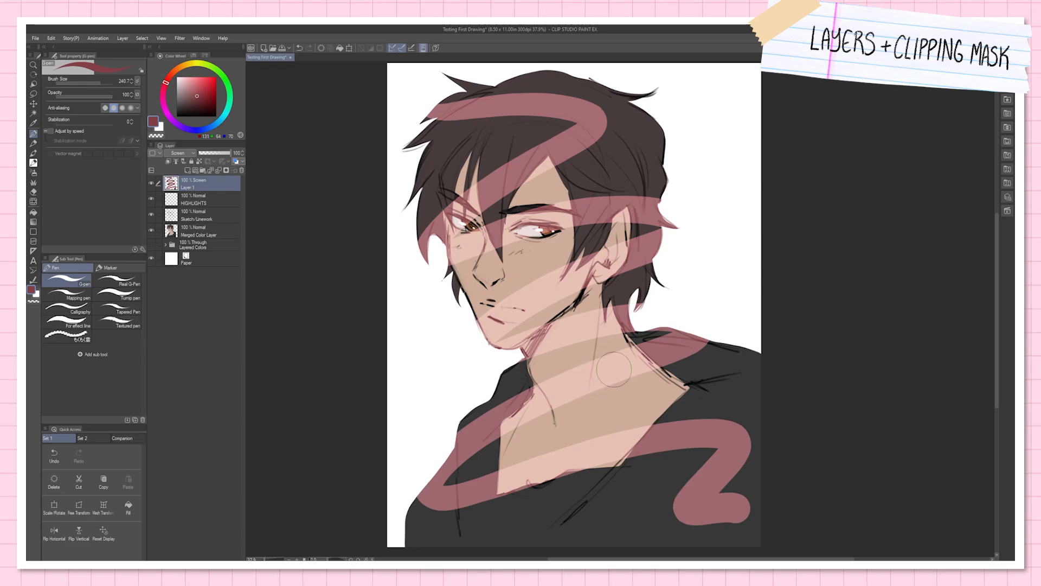
{"action": "left_click", "coordinate": [186, 154]}
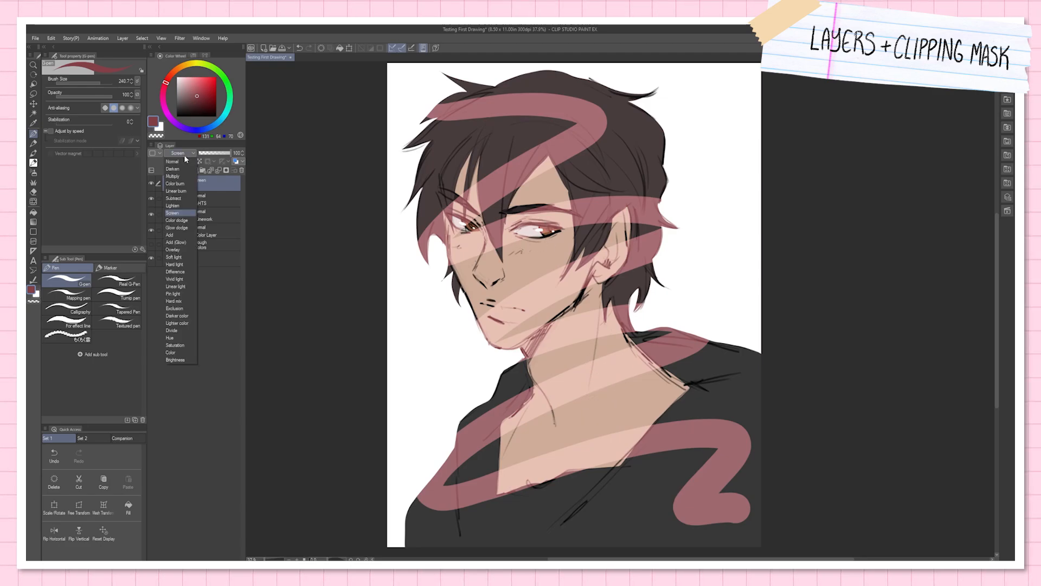
{"action": "left_click", "coordinate": [169, 235]}
{"action": "left_click", "coordinate": [177, 155]}
{"action": "left_click", "coordinate": [174, 264]}
{"action": "left_click", "coordinate": [179, 153]}
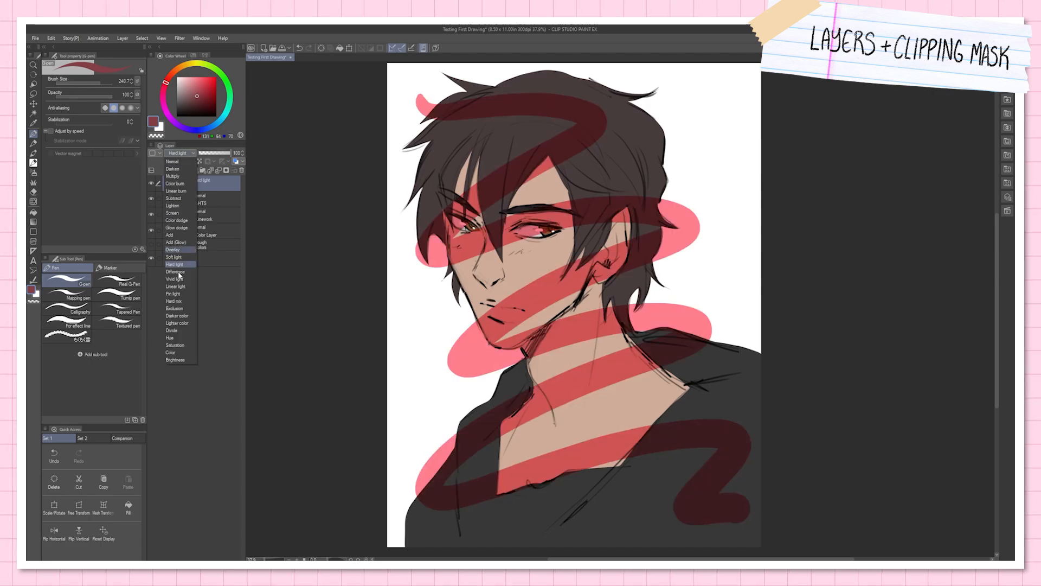
{"action": "left_click", "coordinate": [174, 301]}
{"action": "left_click", "coordinate": [179, 152]}
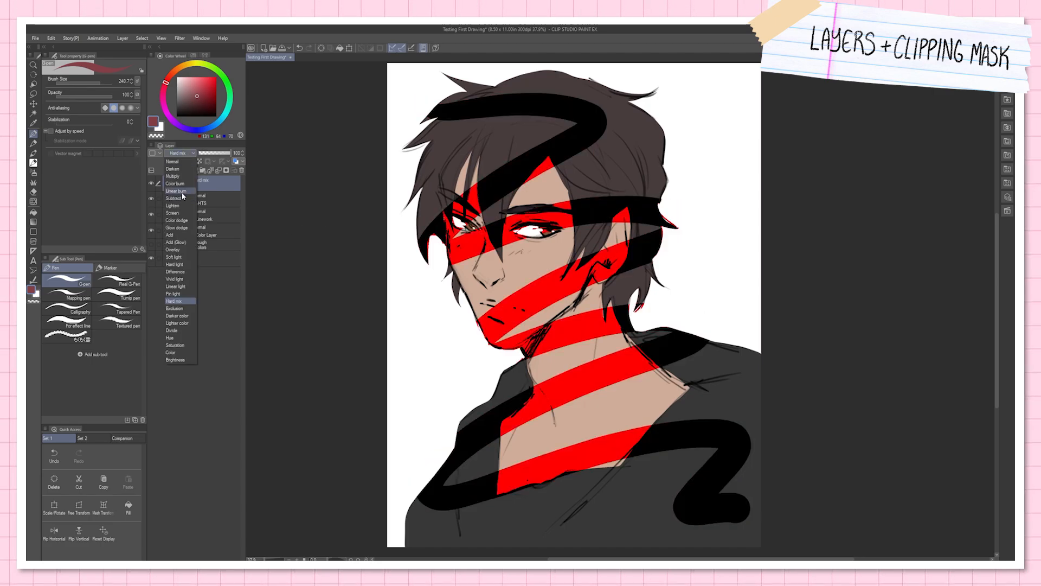
{"action": "left_click", "coordinate": [175, 183]}
{"action": "left_click", "coordinate": [179, 153]}
{"action": "left_click", "coordinate": [179, 153]}
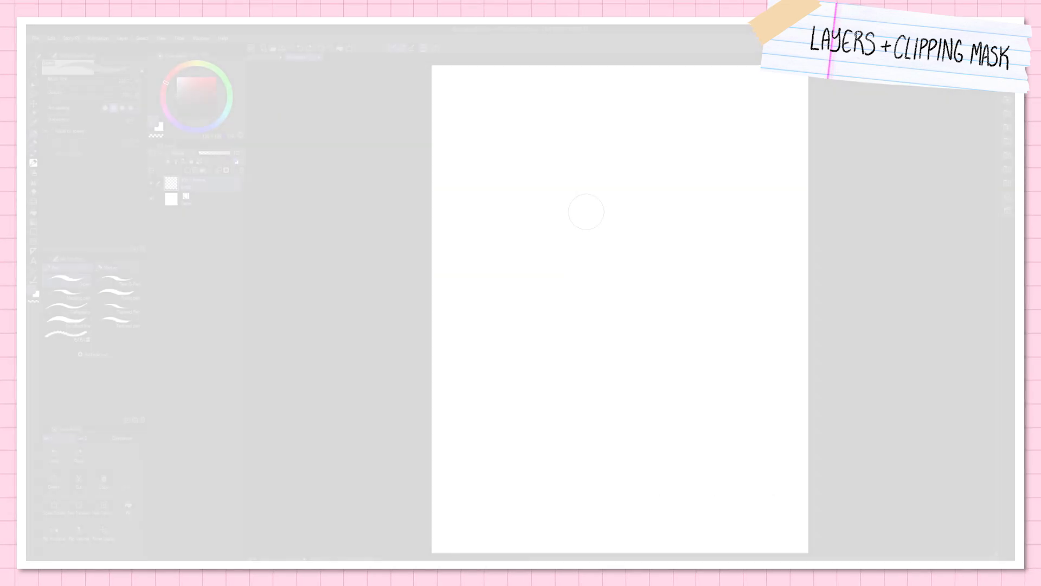
Step: Draw a large grey circle on the BASE layer of the second canvas and fill it with the same grey
{"action": "mouse_move", "coordinate": [583, 210]}
{"action": "left_mouse_down"}
{"action": "mouse_move", "coordinate": [670, 355]}
{"action": "mouse_move", "coordinate": [535, 228]}
{"action": "mouse_move", "coordinate": [515, 261]}
{"action": "left_mouse_up"}
{"action": "key", "text": "g"}
{"action": "left_click", "coordinate": [586, 285]}
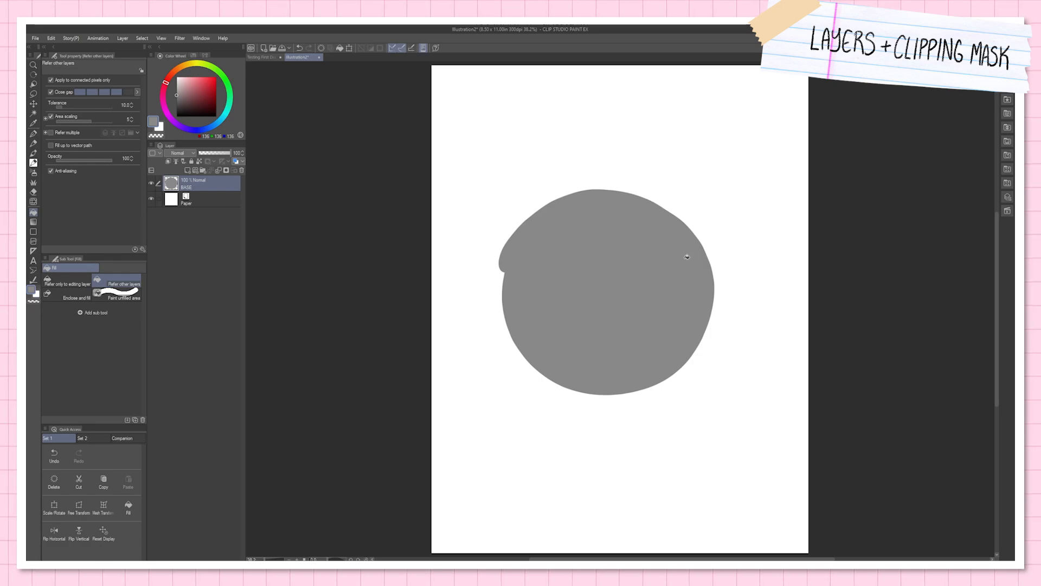
Step: Add a raster layer above BASE and scribble a dark grey zigzag across and beyond the circle with the G-pen
{"action": "left_click", "coordinate": [189, 171]}
{"action": "left_click", "coordinate": [177, 109]}
{"action": "key", "text": "p"}
{"action": "mouse_move", "coordinate": [505, 192]}
{"action": "left_mouse_down"}
{"action": "mouse_move", "coordinate": [492, 217]}
{"action": "mouse_move", "coordinate": [690, 160]}
{"action": "mouse_move", "coordinate": [557, 391]}
{"action": "mouse_move", "coordinate": [697, 370]}
{"action": "mouse_move", "coordinate": [763, 427]}
{"action": "left_mouse_up"}
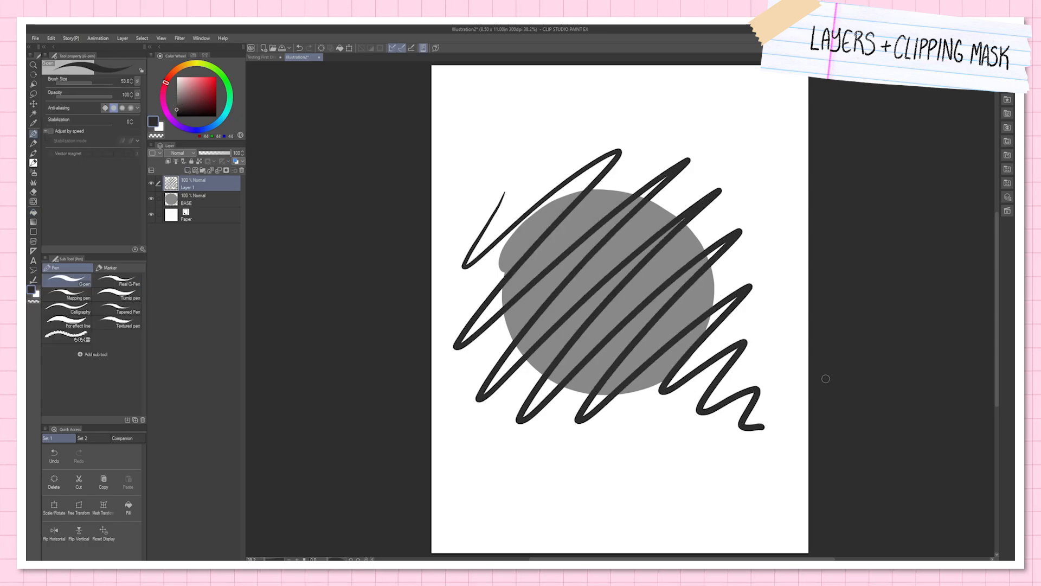
Step: Rename the zigzag layer as SCRIBBLES and clip it to the BASE layer below
{"action": "double_click", "coordinate": [182, 186]}
{"action": "type", "text": "SCRIBBL"}
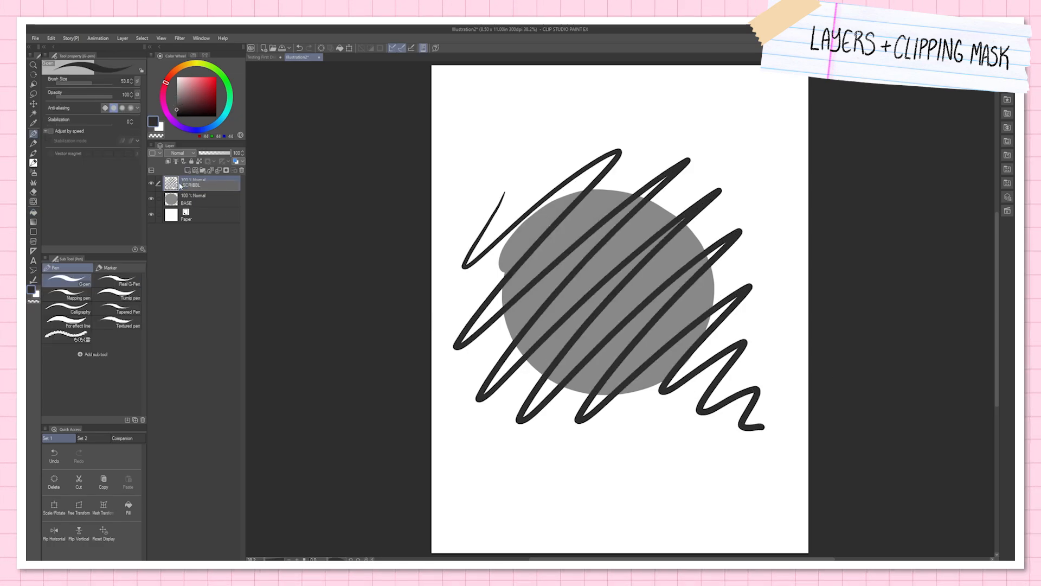
{"action": "type", "text": "ES"}
{"action": "key", "text": "Return"}
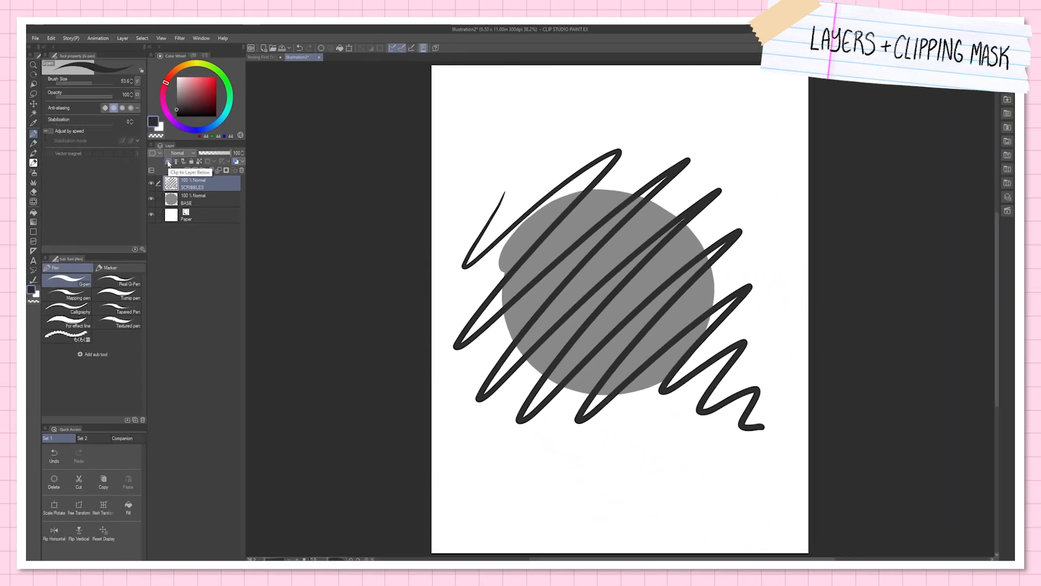
{"action": "left_click", "coordinate": [297, 186]}
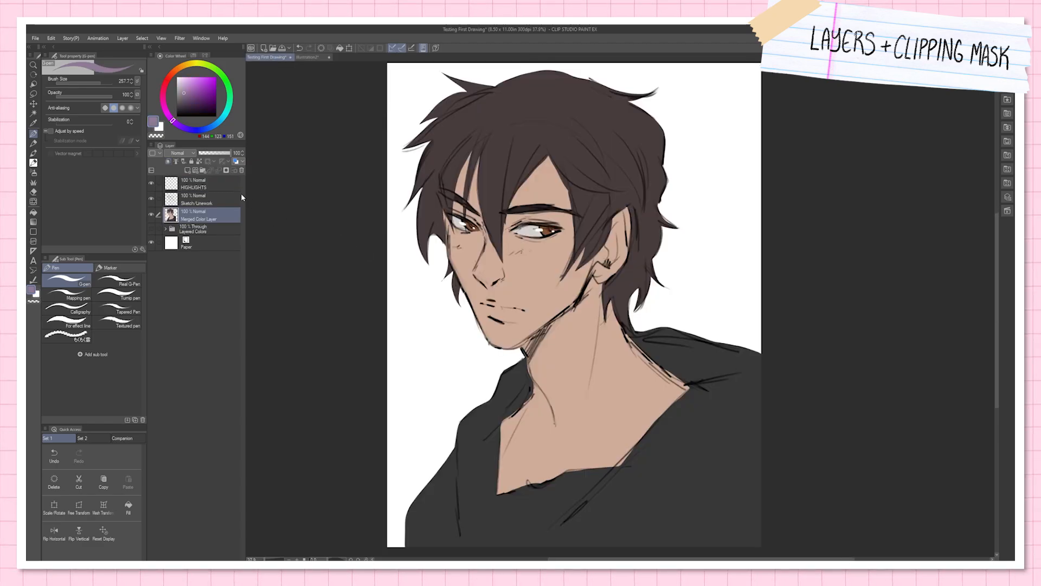
Step: Name the new layer above Merged Color Layer SHADOWS, and paint very dark brown shading along the back of the hair at brush size 80.7
{"action": "double_click", "coordinate": [191, 219]}
{"action": "type", "text": "SHADOWS"}
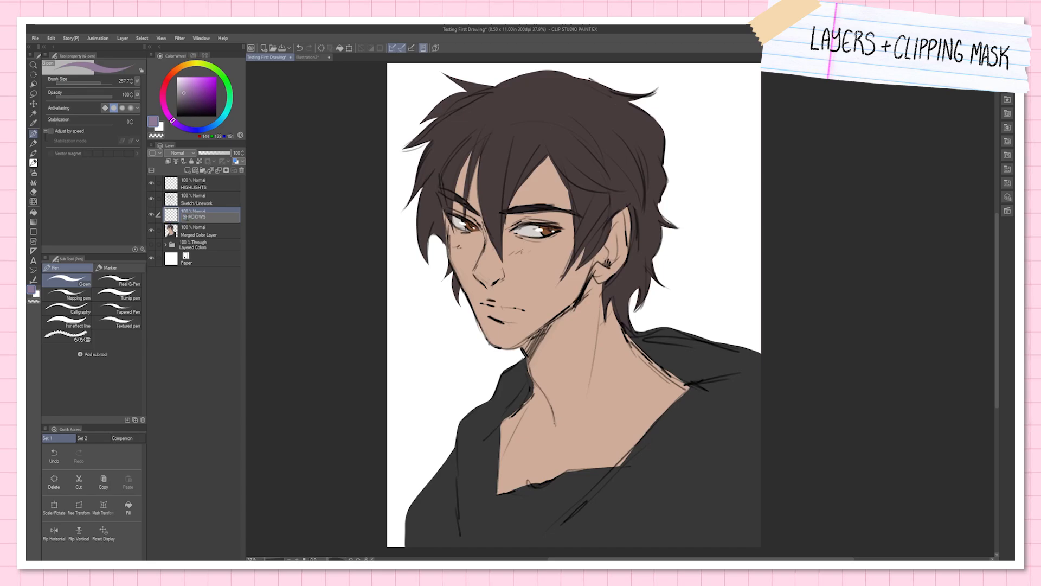
{"action": "left_click", "coordinate": [461, 111], "text": "alt"}
{"action": "left_click", "coordinate": [183, 110]}
{"action": "left_click", "coordinate": [99, 83]}
{"action": "left_click_drag", "start_coordinate": [99, 83], "coordinate": [94, 84]}
{"action": "mouse_move", "coordinate": [617, 101]}
{"action": "left_mouse_down"}
{"action": "mouse_move", "coordinate": [663, 175]}
{"action": "mouse_move", "coordinate": [630, 107]}
{"action": "mouse_move", "coordinate": [666, 241]}
{"action": "mouse_move", "coordinate": [643, 252]}
{"action": "left_mouse_up"}
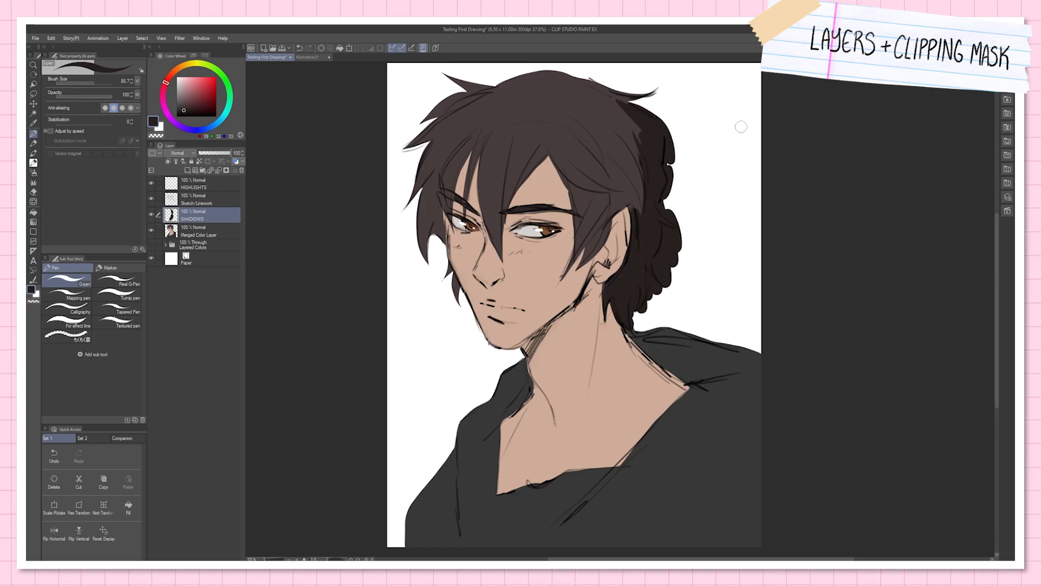
Step: Clip the SHADOWS layer to Merged Color Layer
{"action": "double_click", "coordinate": [199, 219]}
{"action": "key", "text": "Return"}
{"action": "left_click", "coordinate": [170, 162]}
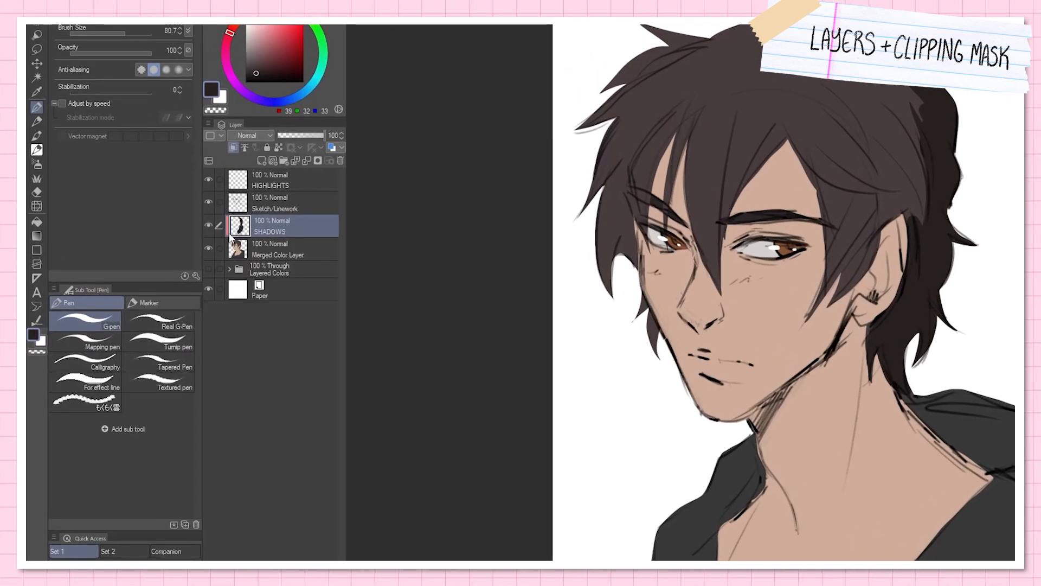
Step: Toggle the SHADOWS layer's clipping off and on to compare the hair shading with and without the mask
{"action": "left_click", "coordinate": [233, 147]}
{"action": "left_click", "coordinate": [232, 147]}
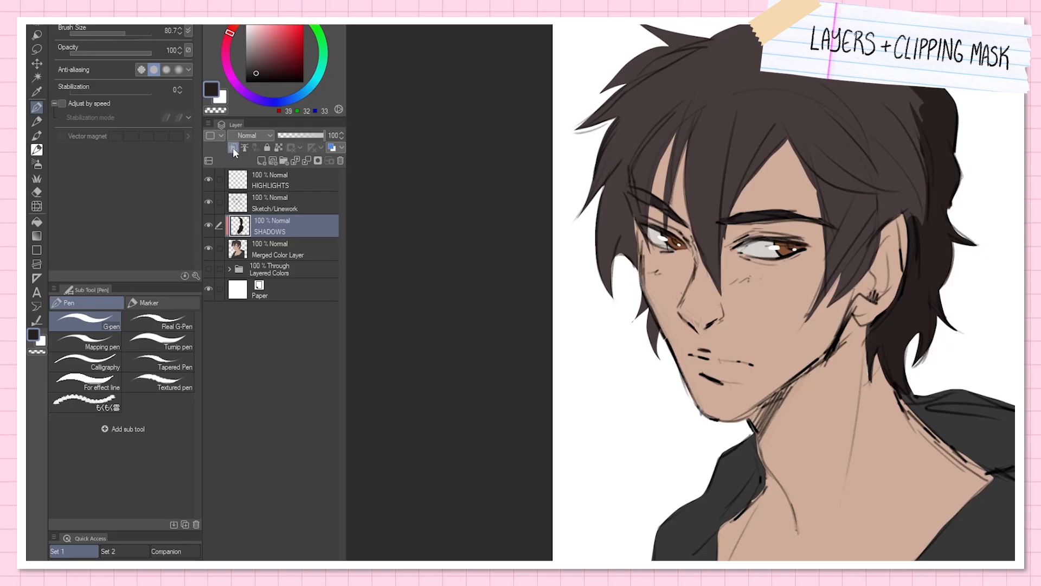
{"action": "left_click", "coordinate": [232, 147]}
{"action": "left_click", "coordinate": [234, 148]}
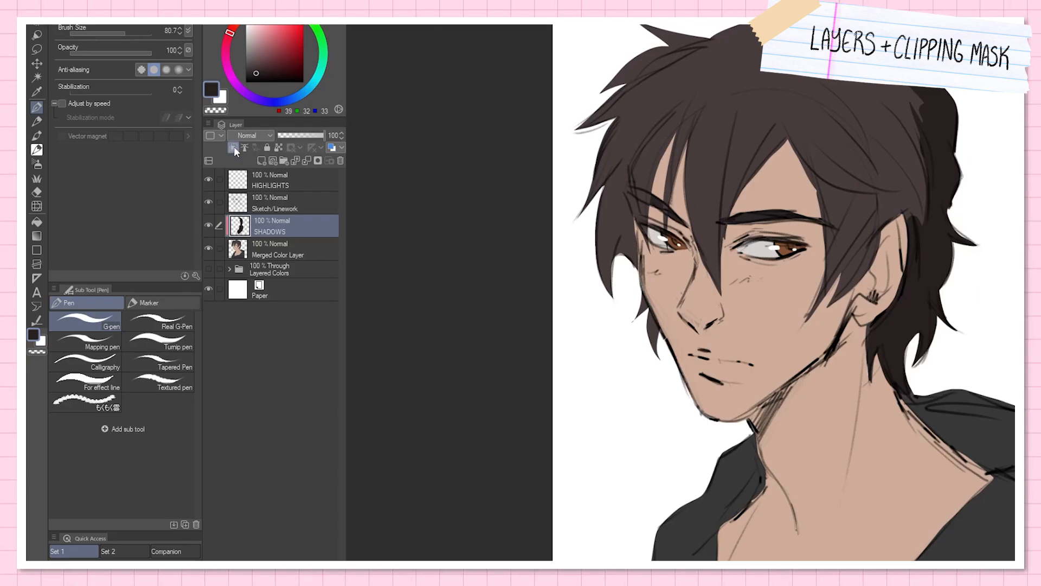
{"action": "left_click", "coordinate": [233, 147]}
{"action": "left_click", "coordinate": [233, 147]}
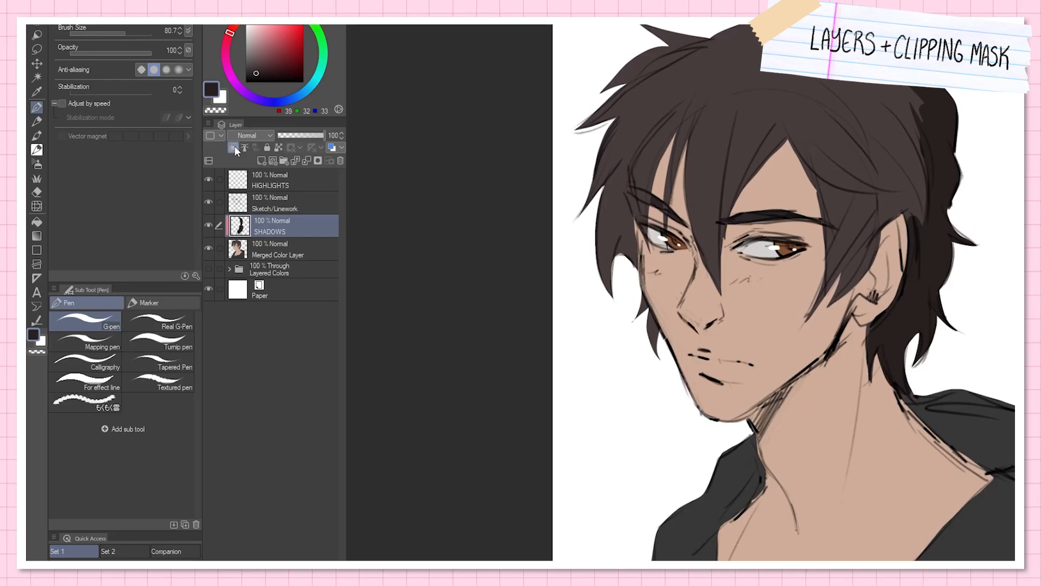
{"action": "left_click", "coordinate": [234, 147]}
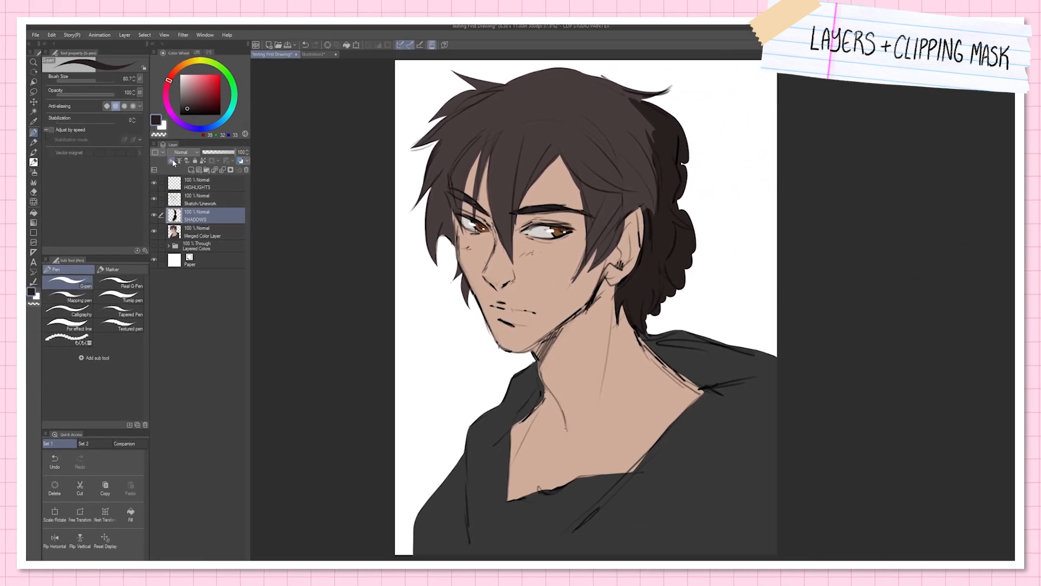
{"action": "left_click", "coordinate": [173, 162]}
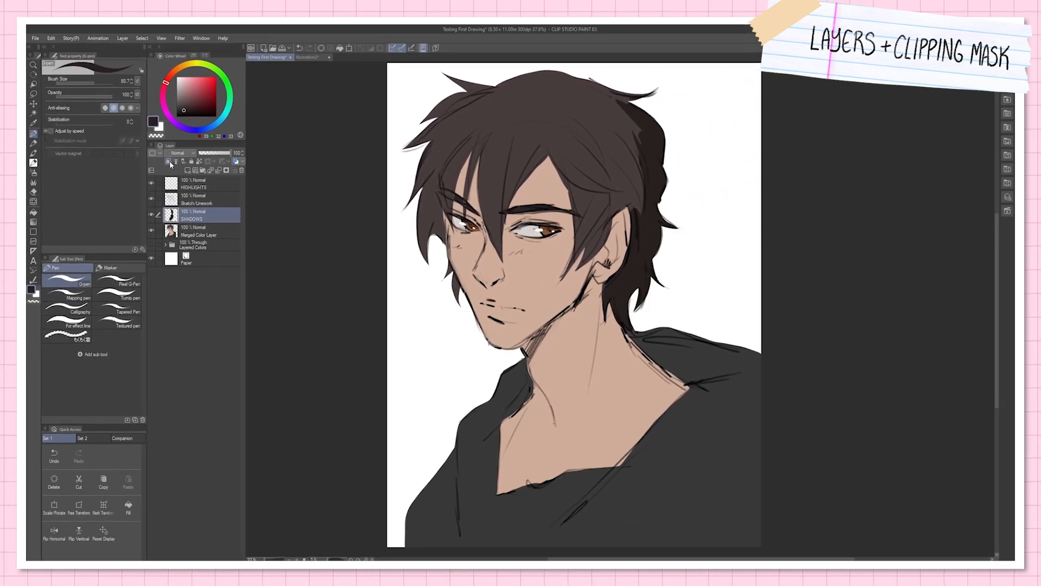
Step: Add a clipped raster layer above SHADOWS and paint a mauve-grey highlight band across the hair
{"action": "left_click", "coordinate": [187, 170]}
{"action": "left_click", "coordinate": [168, 161]}
{"action": "left_click", "coordinate": [183, 93]}
{"action": "left_click", "coordinate": [488, 163], "text": "alt"}
{"action": "left_click", "coordinate": [183, 95]}
{"action": "left_click_drag", "start_coordinate": [486, 141], "coordinate": [485, 199]}
{"action": "left_click_drag", "start_coordinate": [492, 162], "coordinate": [505, 203]}
{"action": "mouse_move", "coordinate": [510, 198]}
{"action": "left_mouse_down"}
{"action": "mouse_move", "coordinate": [529, 167]}
{"action": "mouse_move", "coordinate": [636, 163]}
{"action": "mouse_move", "coordinate": [662, 138]}
{"action": "left_mouse_up"}
{"action": "mouse_move", "coordinate": [430, 134]}
{"action": "left_mouse_down"}
{"action": "mouse_move", "coordinate": [413, 148]}
{"action": "mouse_move", "coordinate": [462, 172]}
{"action": "left_mouse_up"}
{"action": "left_click_drag", "start_coordinate": [473, 166], "coordinate": [469, 173]}
Step: Add another clipped raster layer and paint pale pink diagonal stripes across the neck and shoulders
{"action": "left_click", "coordinate": [187, 171]}
{"action": "left_click", "coordinate": [168, 161]}
{"action": "left_click", "coordinate": [180, 81]}
{"action": "left_click_drag", "start_coordinate": [491, 393], "coordinate": [676, 320]}
{"action": "left_click_drag", "start_coordinate": [385, 511], "coordinate": [754, 349]}
Step: Add a third clipped raster layer and paint pinkish-red strokes over the front hair and side of the face
{"action": "left_click", "coordinate": [187, 170]}
{"action": "left_click", "coordinate": [168, 162]}
{"action": "left_click", "coordinate": [194, 87]}
{"action": "mouse_move", "coordinate": [426, 153]}
{"action": "left_mouse_down"}
{"action": "mouse_move", "coordinate": [474, 101]}
{"action": "mouse_move", "coordinate": [413, 201]}
{"action": "left_mouse_up"}
{"action": "mouse_move", "coordinate": [491, 148]}
{"action": "left_mouse_down"}
{"action": "mouse_move", "coordinate": [431, 255]}
{"action": "mouse_move", "coordinate": [478, 323]}
{"action": "left_mouse_up"}
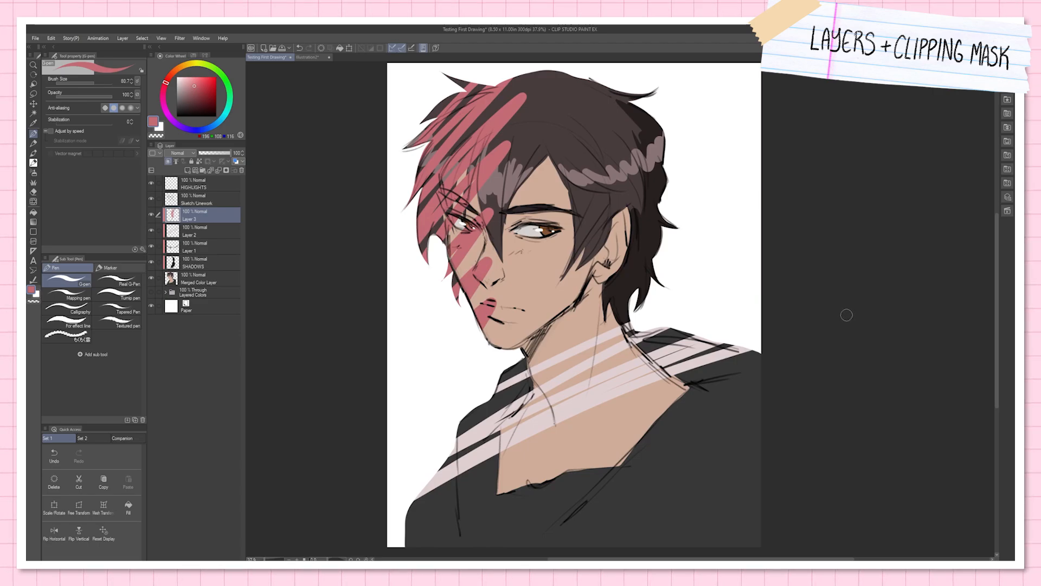
Step: Delete Layer 3, Layer 2, Layer 1 and SHADOWS together
{"action": "left_click", "coordinate": [216, 263], "text": "shift"}
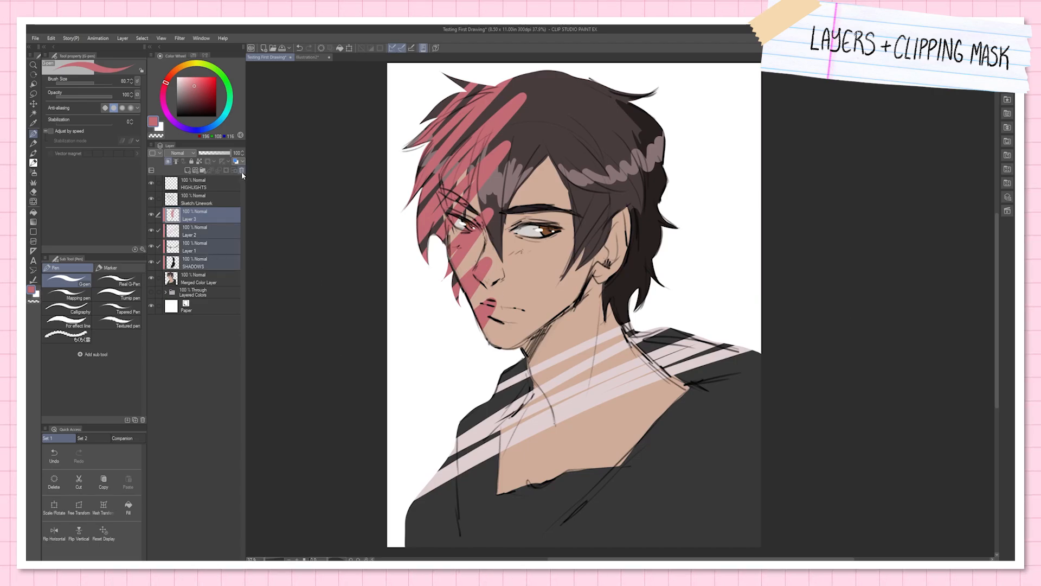
{"action": "left_click", "coordinate": [242, 171]}
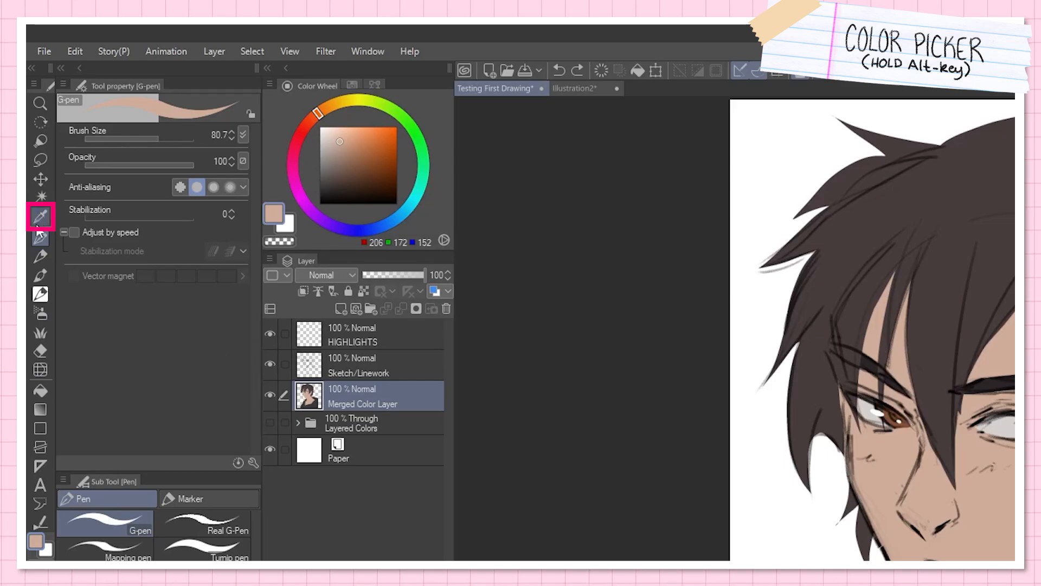
Step: Sample colors from the hair and skin of the portrait with the Eyedropper
{"action": "left_click", "coordinate": [40, 217]}
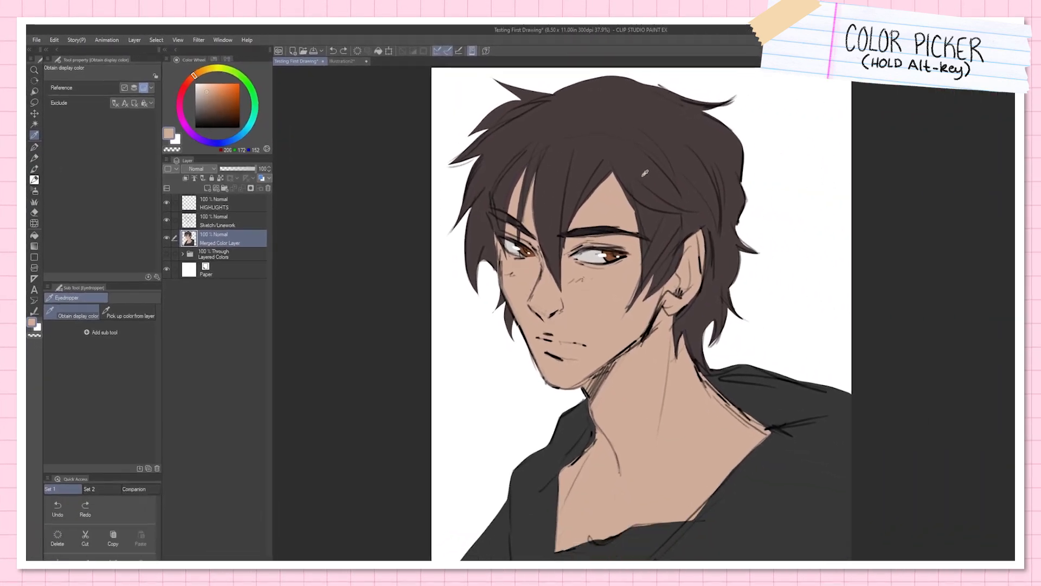
{"action": "left_click", "coordinate": [639, 137]}
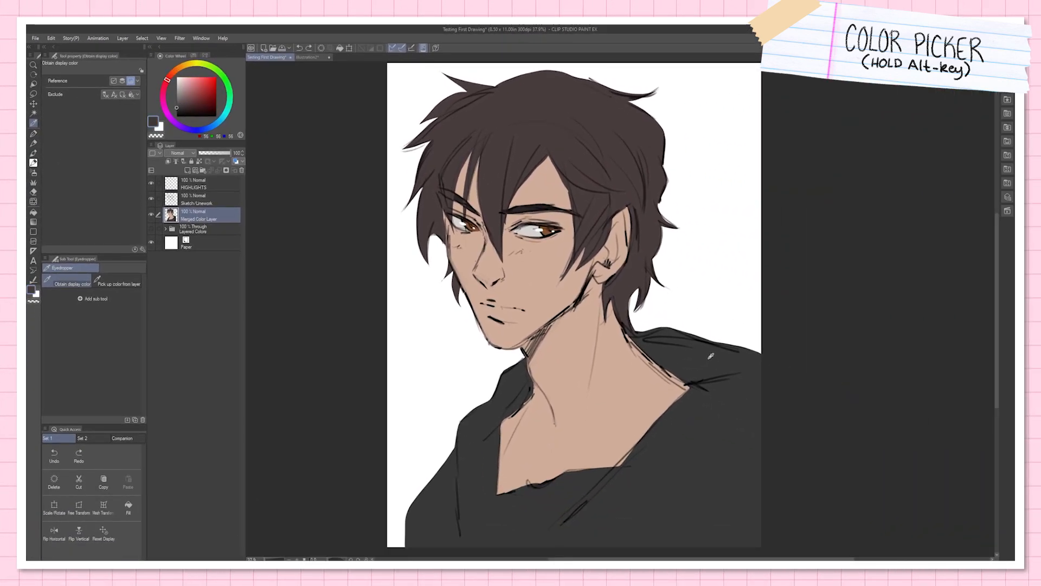
{"action": "left_click", "coordinate": [640, 388]}
{"action": "left_click", "coordinate": [675, 360]}
{"action": "left_click", "coordinate": [618, 347]}
{"action": "left_click", "coordinate": [624, 317]}
Step: Pick skin, hair and eye colors temporarily while using the G-pen, and dab small swatches beside the head
{"action": "left_click_drag", "start_coordinate": [626, 315], "coordinate": [628, 204]}
{"action": "key", "text": "alt"}
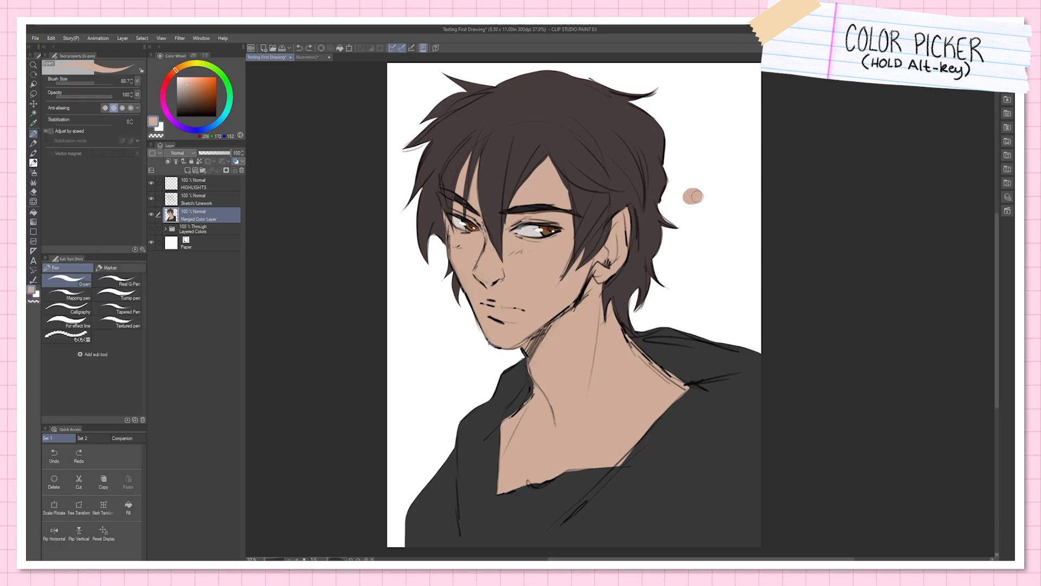
{"action": "left_click", "coordinate": [653, 138], "text": "alt"}
{"action": "left_click_drag", "start_coordinate": [707, 194], "coordinate": [712, 199]}
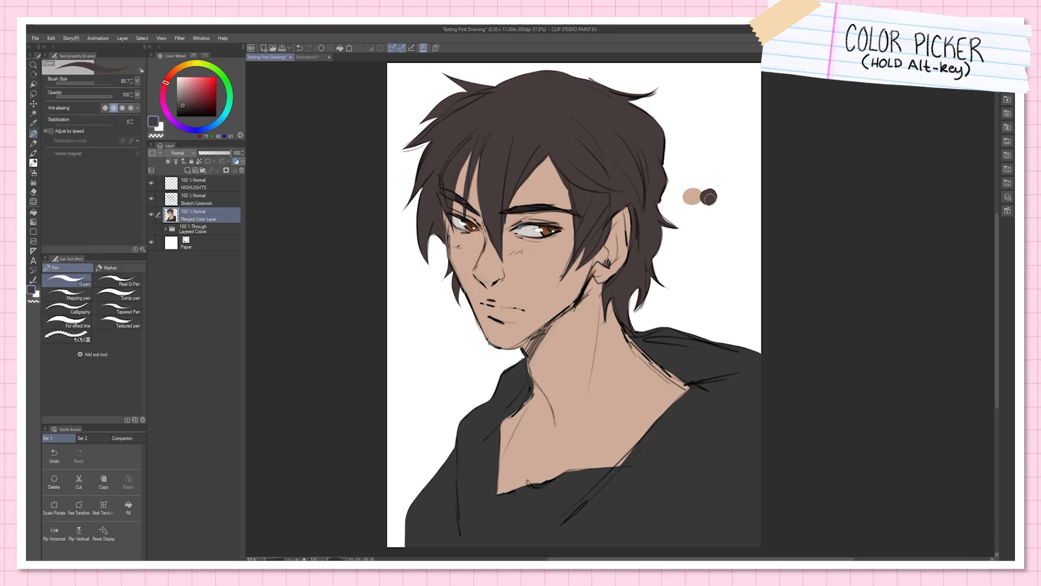
{"action": "left_click", "coordinate": [690, 183], "text": "alt"}
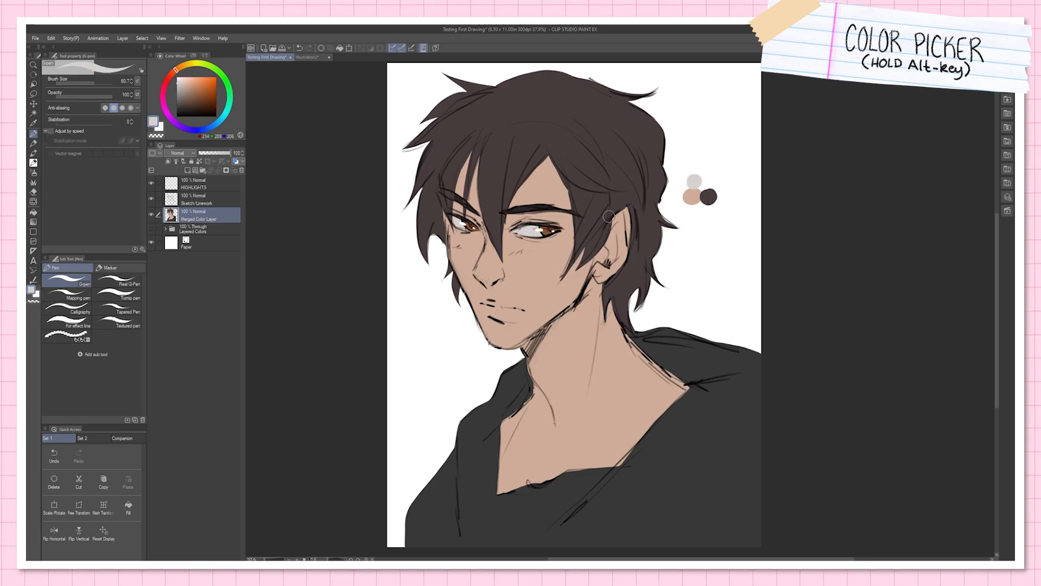
{"action": "left_click", "coordinate": [549, 231], "text": "alt"}
{"action": "left_click_drag", "start_coordinate": [704, 187], "coordinate": [699, 209]}
{"action": "left_click", "coordinate": [706, 355], "text": "alt"}
Step: Draw a wavy coral-red line on the Illustration2 canvas and flood the layer with the same color using Fill
{"action": "mouse_move", "coordinate": [544, 162]}
{"action": "left_mouse_down"}
{"action": "mouse_move", "coordinate": [518, 214]}
{"action": "mouse_move", "coordinate": [642, 282]}
{"action": "left_mouse_up"}
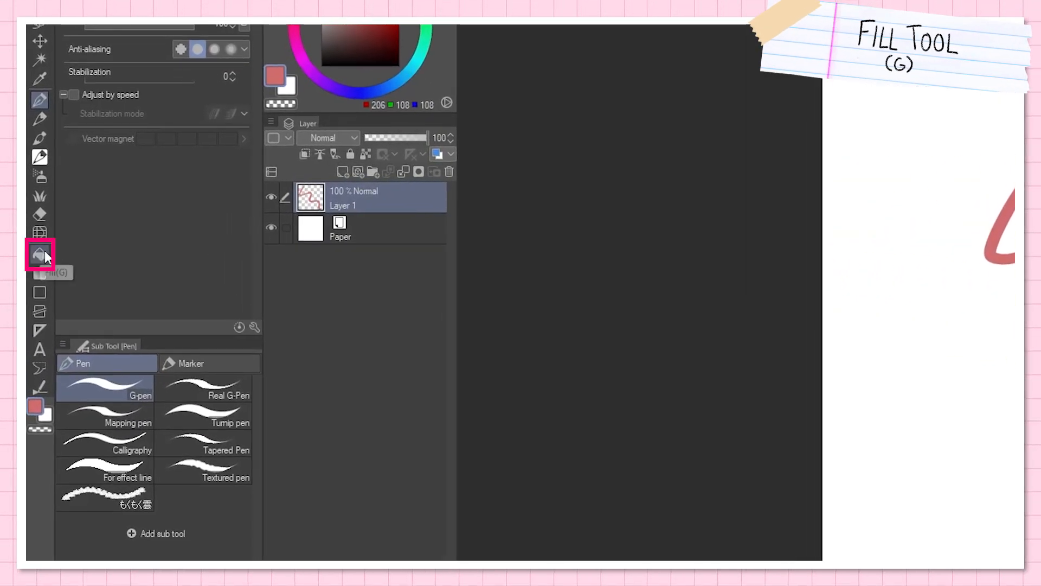
{"action": "left_click", "coordinate": [40, 252]}
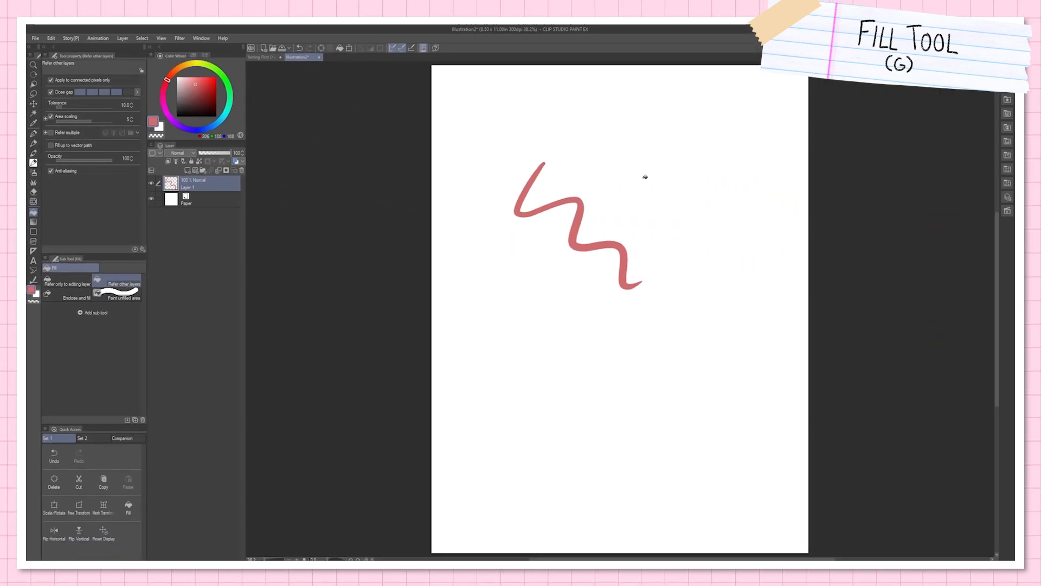
{"action": "left_click", "coordinate": [653, 178]}
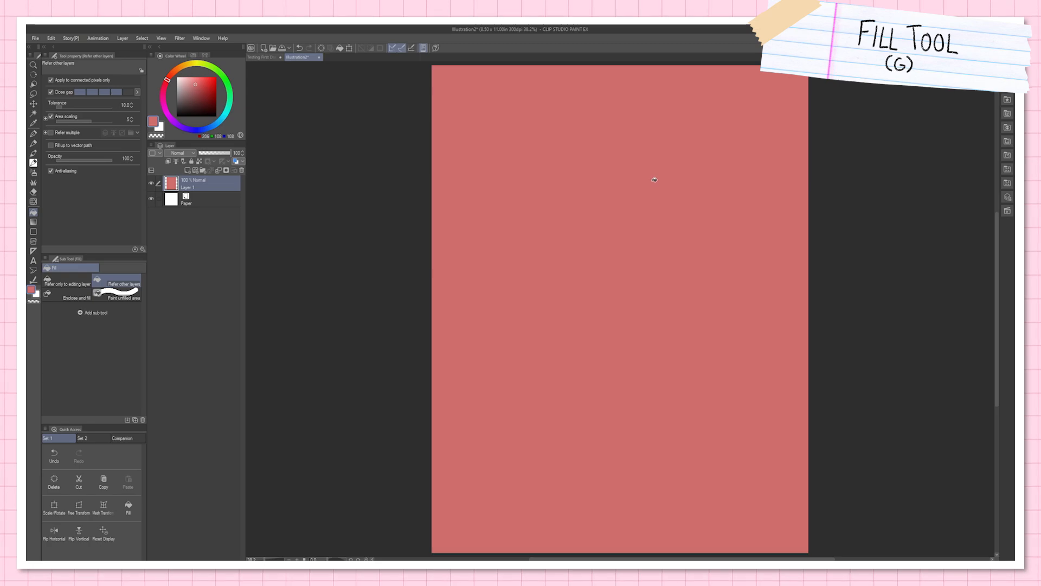
Step: Refill the whole Illustration2 layer with light green and then with teal
{"action": "left_click", "coordinate": [222, 74]}
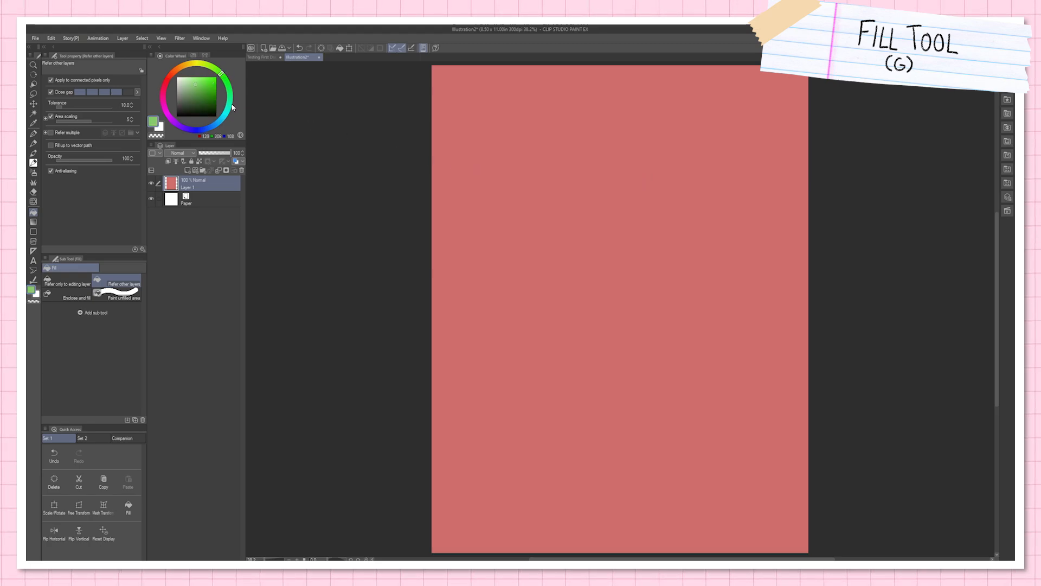
{"action": "left_click", "coordinate": [671, 238]}
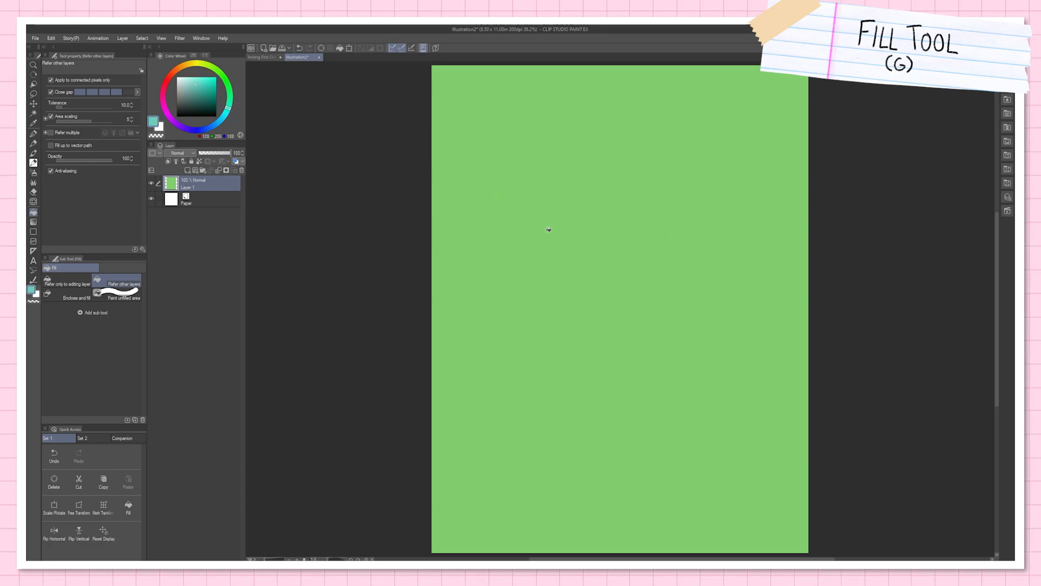
{"action": "left_click", "coordinate": [554, 227]}
Step: Lasso a large rounded area on the teal canvas, fill it with blue and clear the selection
{"action": "key", "text": "m"}
{"action": "mouse_move", "coordinate": [609, 160]}
{"action": "left_mouse_down"}
{"action": "mouse_move", "coordinate": [564, 157]}
{"action": "mouse_move", "coordinate": [500, 325]}
{"action": "mouse_move", "coordinate": [682, 225]}
{"action": "mouse_move", "coordinate": [614, 150]}
{"action": "left_mouse_up"}
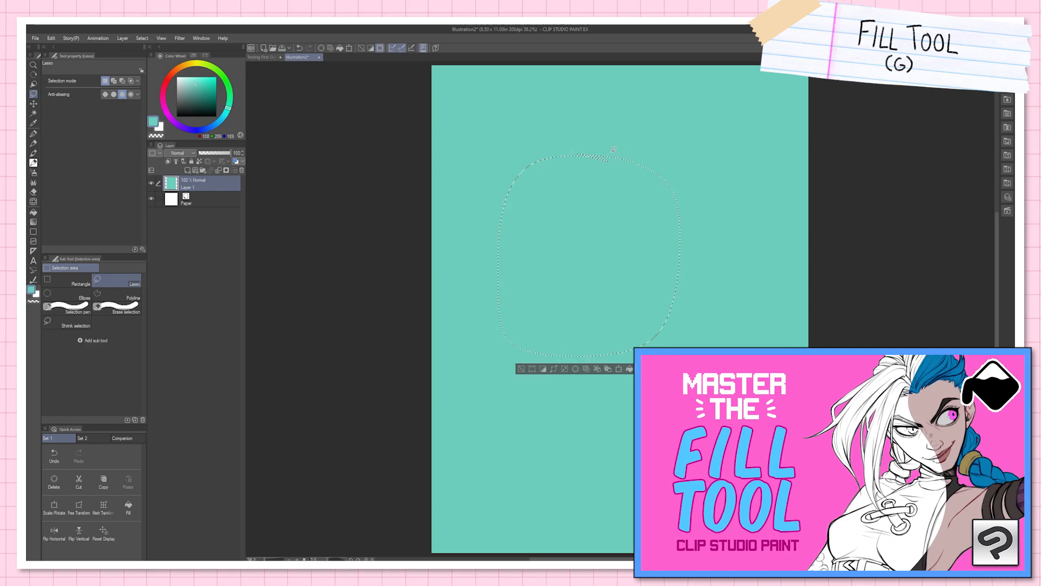
{"action": "left_click", "coordinate": [205, 129]}
{"action": "left_click", "coordinate": [202, 91]}
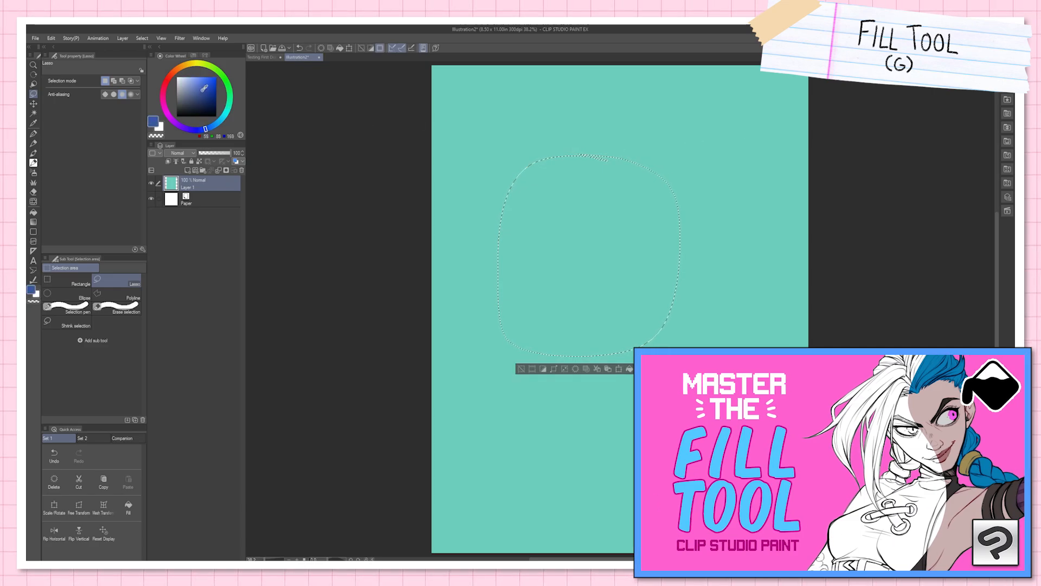
{"action": "key", "text": "g"}
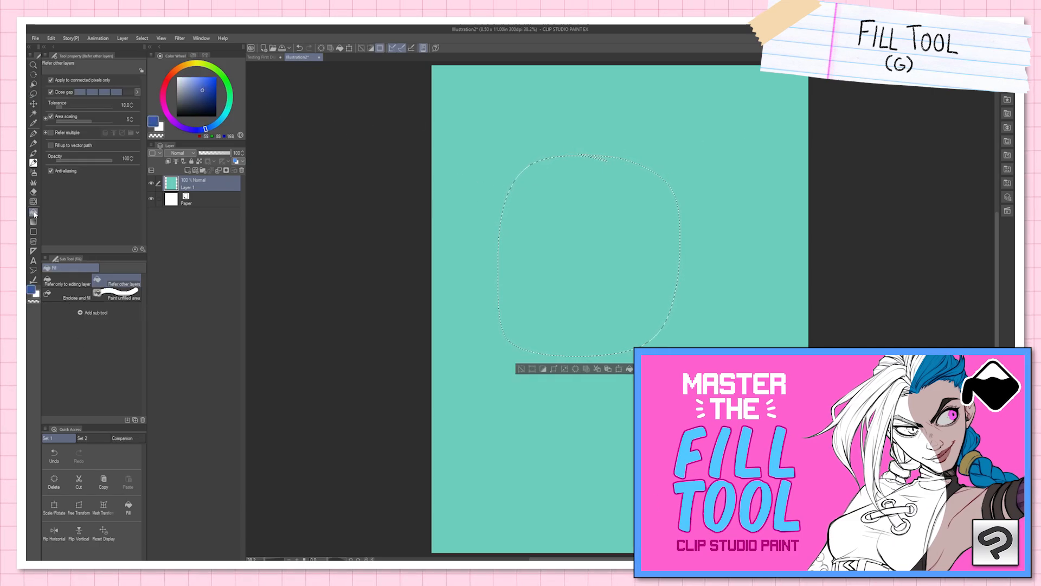
{"action": "left_click", "coordinate": [579, 253]}
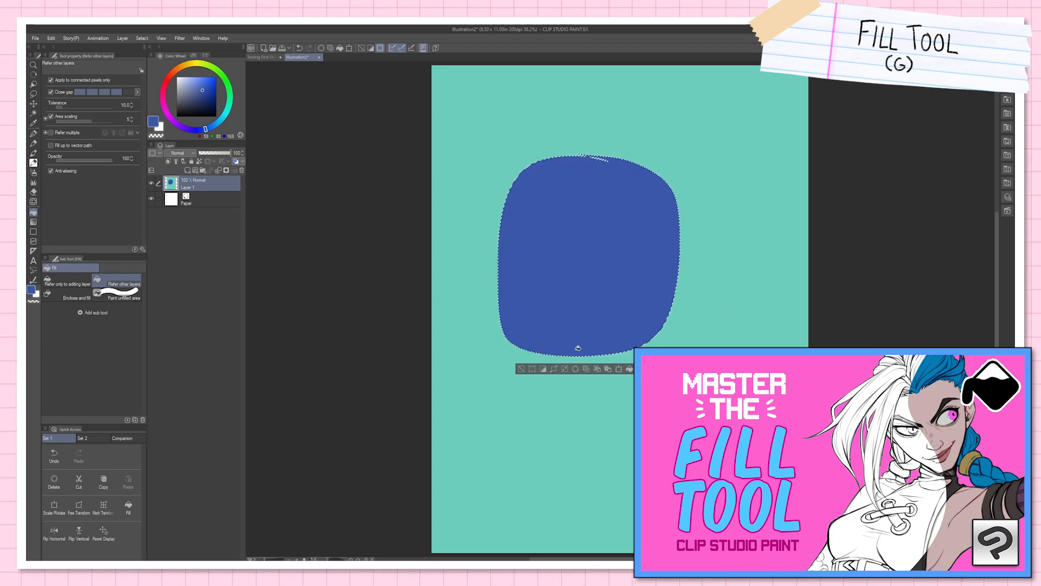
{"action": "key", "text": "ctrl+d"}
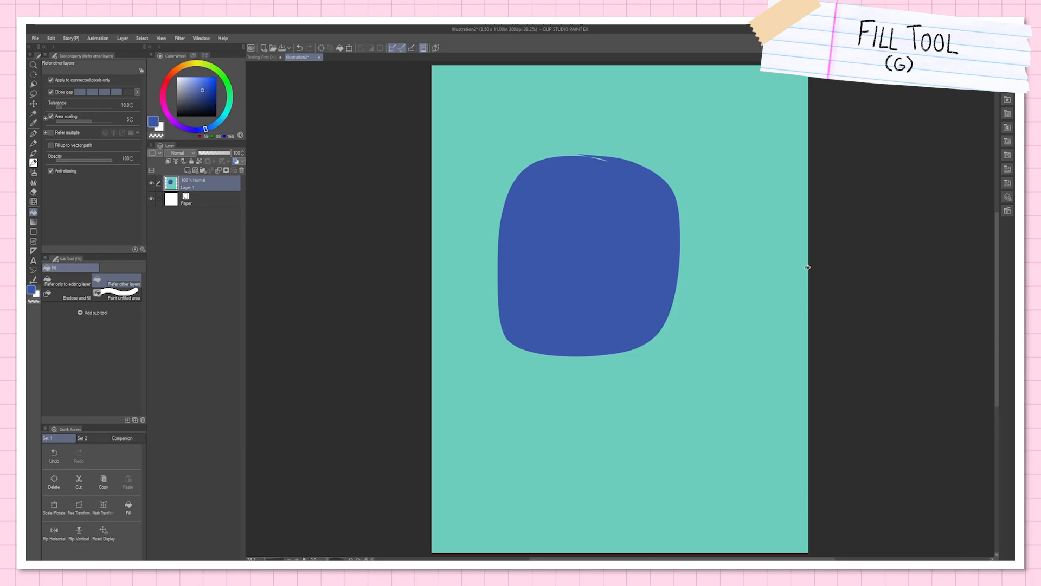
Step: Close the Illustration2 canvas without saving it
{"action": "left_click", "coordinate": [319, 57]}
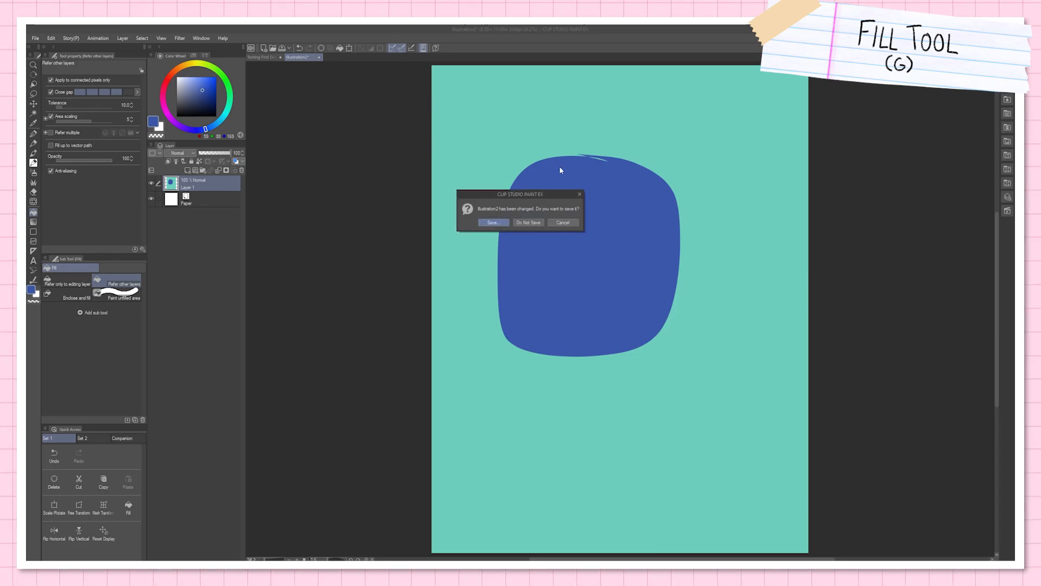
{"action": "left_click", "coordinate": [535, 226]}
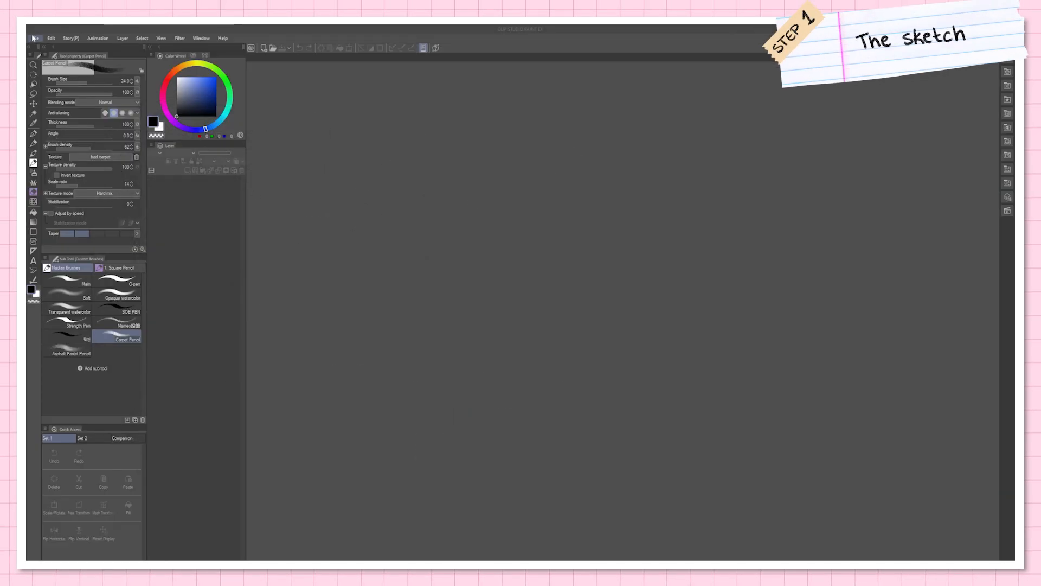
Step: Create a new canvas and save it as "Yay im drawing"
{"action": "left_click", "coordinate": [34, 38]}
{"action": "left_click", "coordinate": [54, 49]}
{"action": "left_click", "coordinate": [621, 183]}
{"action": "left_click", "coordinate": [35, 38]}
{"action": "left_click", "coordinate": [65, 106]}
{"action": "type", "text": "Yay im drawing"}
{"action": "key", "text": "Return"}
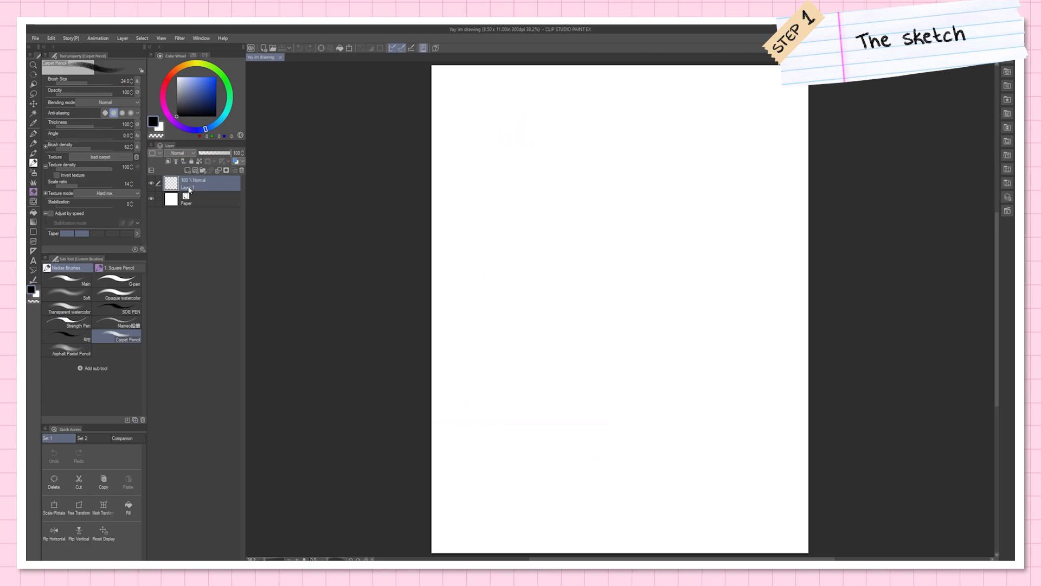
Step: Name the drawing layer Sketch and rough out the head shape, guidelines and facial features with the Carpet Pencil at size 24.0
{"action": "type", "text": "Sketch"}
{"action": "key", "text": "Return"}
{"action": "mouse_move", "coordinate": [603, 146]}
{"action": "left_mouse_down"}
{"action": "mouse_move", "coordinate": [557, 170]}
{"action": "mouse_move", "coordinate": [591, 322]}
{"action": "left_mouse_up"}
{"action": "left_click_drag", "start_coordinate": [534, 226], "coordinate": [653, 270]}
{"action": "left_click_drag", "start_coordinate": [560, 187], "coordinate": [576, 298]}
{"action": "mouse_move", "coordinate": [539, 231]}
{"action": "left_mouse_down"}
{"action": "mouse_move", "coordinate": [568, 282]}
{"action": "mouse_move", "coordinate": [572, 262]}
{"action": "mouse_move", "coordinate": [562, 294]}
{"action": "left_mouse_up"}
{"action": "left_click_drag", "start_coordinate": [583, 264], "coordinate": [573, 287]}
{"action": "left_click_drag", "start_coordinate": [594, 240], "coordinate": [592, 250]}
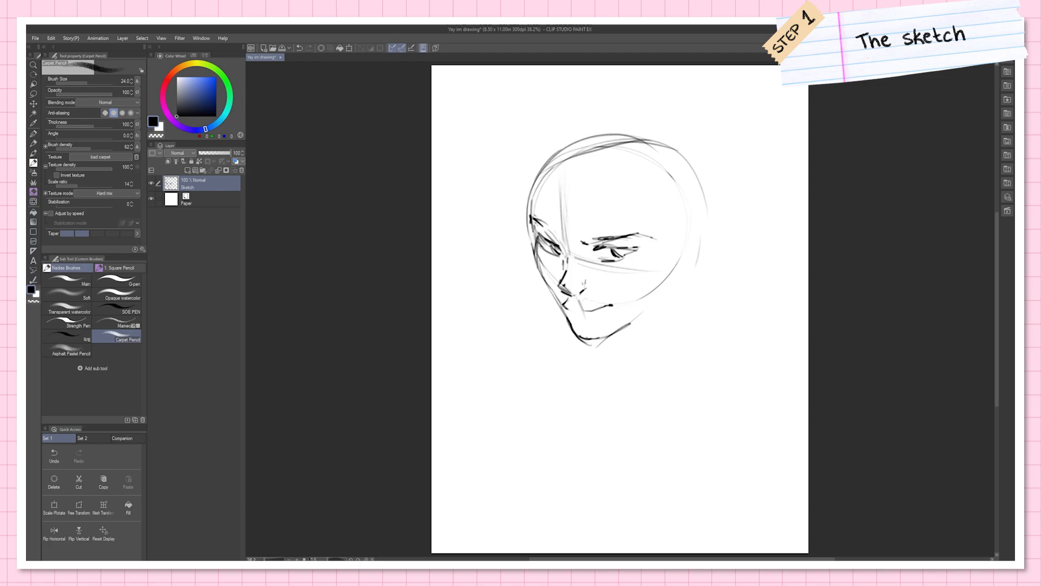
Step: Erase and redraw the lips, chin and far cheek of the sketched face
{"action": "key", "text": "e"}
{"action": "key", "text": "p"}
{"action": "mouse_move", "coordinate": [594, 305]}
{"action": "left_mouse_down"}
{"action": "mouse_move", "coordinate": [610, 304]}
{"action": "mouse_move", "coordinate": [574, 308]}
{"action": "mouse_move", "coordinate": [595, 306]}
{"action": "mouse_move", "coordinate": [580, 326]}
{"action": "left_mouse_up"}
{"action": "key", "text": "e"}
{"action": "key", "text": "p"}
{"action": "left_click_drag", "start_coordinate": [554, 248], "coordinate": [541, 296]}
Step: Adjust the sketched face and transform the head to sit higher on the page
{"action": "key", "text": "e"}
{"action": "left_click_drag", "start_coordinate": [619, 267], "coordinate": [590, 227]}
{"action": "key", "text": "ctrl+d"}
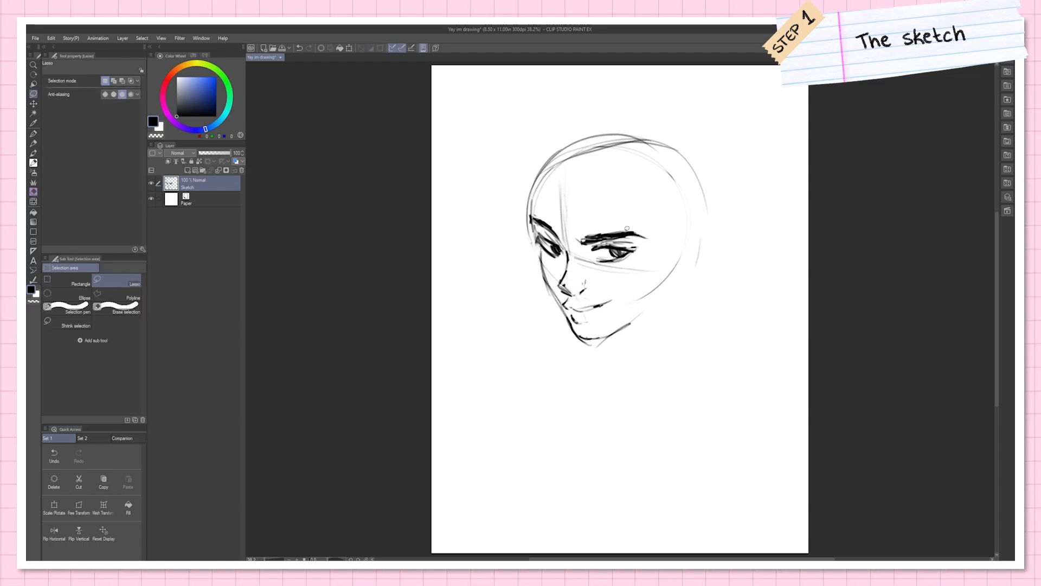
{"action": "key", "text": "ctrl+t"}
{"action": "left_click_drag", "start_coordinate": [694, 189], "coordinate": [695, 157]}
{"action": "key", "text": "Return"}
Step: Sketch the ear, jaw and neck, and block in the shoulders, torso and arm
{"action": "key", "text": "b"}
{"action": "left_click_drag", "start_coordinate": [607, 308], "coordinate": [639, 350]}
{"action": "mouse_move", "coordinate": [666, 226]}
{"action": "left_mouse_down"}
{"action": "mouse_move", "coordinate": [691, 210]}
{"action": "mouse_move", "coordinate": [698, 238]}
{"action": "left_mouse_up"}
{"action": "mouse_move", "coordinate": [698, 238]}
{"action": "left_mouse_down"}
{"action": "mouse_move", "coordinate": [663, 264]}
{"action": "mouse_move", "coordinate": [679, 257]}
{"action": "left_mouse_up"}
{"action": "left_click_drag", "start_coordinate": [661, 262], "coordinate": [644, 281]}
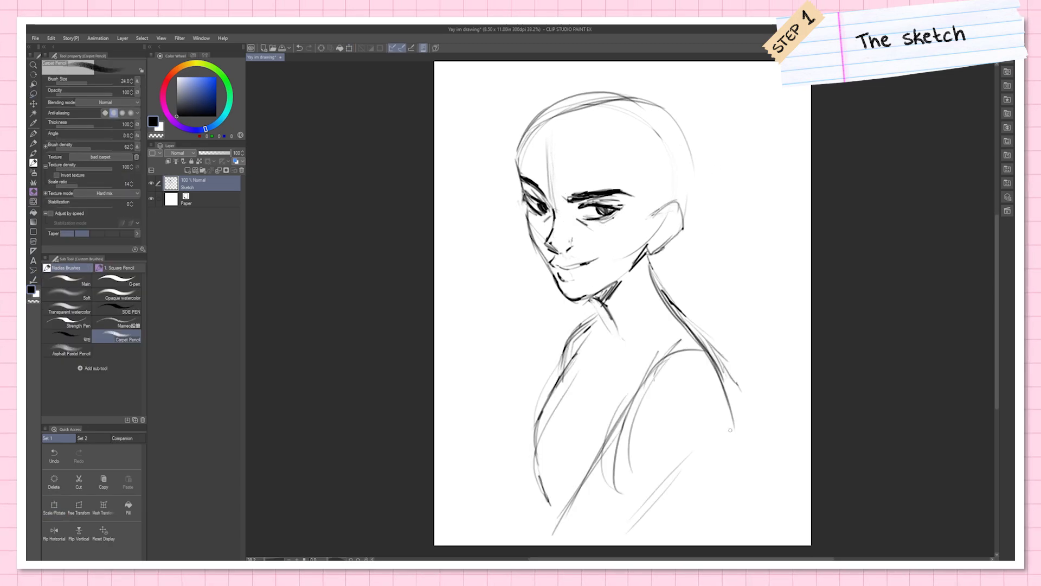
{"action": "left_click_drag", "start_coordinate": [724, 391], "coordinate": [717, 427]}
{"action": "left_click_drag", "start_coordinate": [723, 458], "coordinate": [690, 521]}
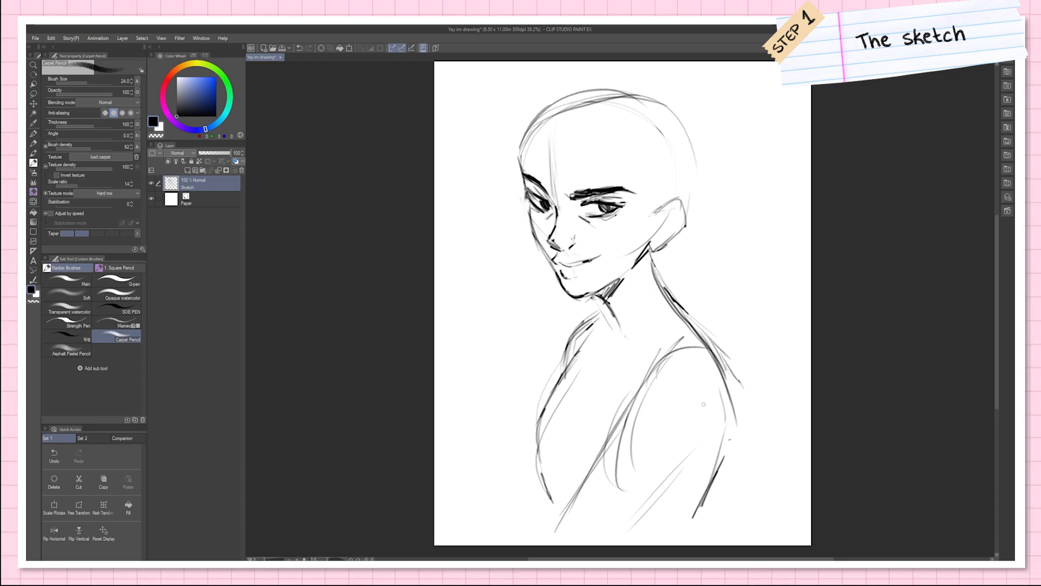
Step: Refine the brows, eyes and smile, alternating between the eraser and the Carpet Pencil
{"action": "key", "text": "e"}
{"action": "key", "text": "p"}
{"action": "mouse_move", "coordinate": [524, 173]}
{"action": "left_mouse_down"}
{"action": "mouse_move", "coordinate": [547, 192]}
{"action": "mouse_move", "coordinate": [597, 191]}
{"action": "left_mouse_up"}
{"action": "key", "text": "e"}
{"action": "key", "text": "p"}
{"action": "left_click_drag", "start_coordinate": [581, 195], "coordinate": [594, 193]}
{"action": "mouse_move", "coordinate": [556, 260]}
{"action": "left_mouse_down"}
{"action": "mouse_move", "coordinate": [601, 259]}
{"action": "mouse_move", "coordinate": [582, 265]}
{"action": "left_mouse_up"}
{"action": "key", "text": "e"}
{"action": "key", "text": "p"}
Step: Erase and redraw the far brow, eye and nose bridge with the Carpet Pencil
{"action": "key", "text": "e"}
{"action": "key", "text": "p"}
{"action": "left_click_drag", "start_coordinate": [537, 160], "coordinate": [540, 186]}
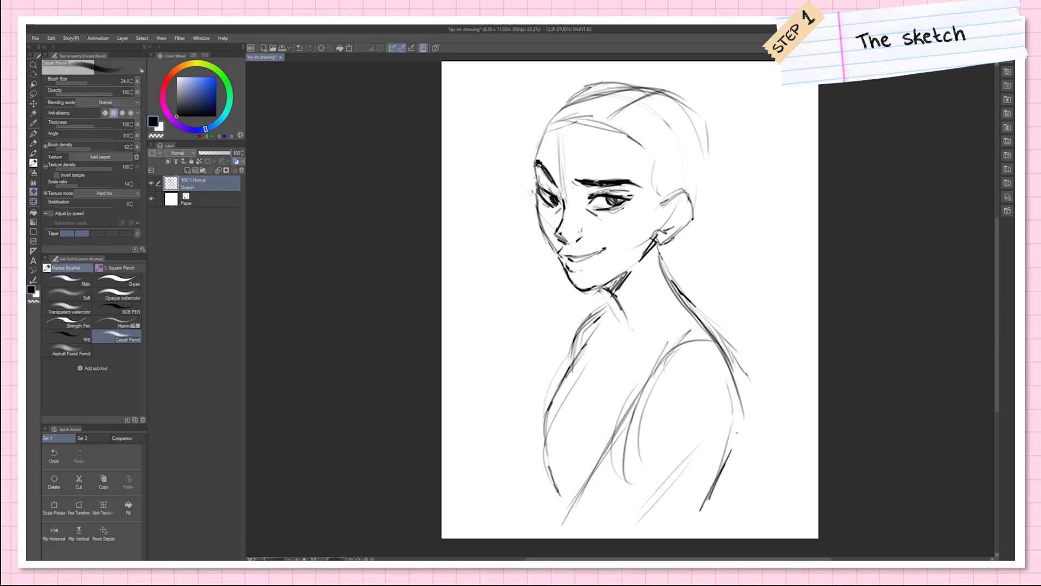
{"action": "left_click_drag", "start_coordinate": [541, 178], "coordinate": [555, 192]}
{"action": "left_click_drag", "start_coordinate": [560, 191], "coordinate": [563, 205]}
{"action": "key", "text": "e"}
{"action": "key", "text": "p"}
{"action": "key", "text": "e"}
{"action": "key", "text": "p"}
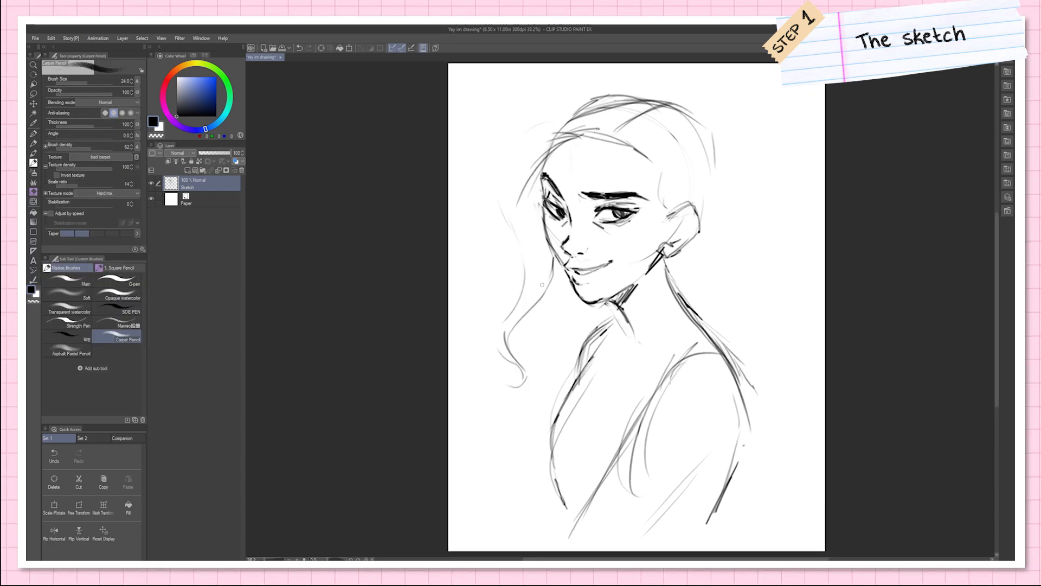
Step: Sketch long wavy hair strands falling from the forehead along the far side of the face
{"action": "left_click_drag", "start_coordinate": [553, 113], "coordinate": [493, 179]}
{"action": "left_click_drag", "start_coordinate": [522, 206], "coordinate": [502, 290]}
{"action": "left_click_drag", "start_coordinate": [558, 113], "coordinate": [502, 155]}
{"action": "left_click_drag", "start_coordinate": [564, 271], "coordinate": [519, 320]}
{"action": "left_click_drag", "start_coordinate": [562, 262], "coordinate": [532, 307]}
{"action": "left_click_drag", "start_coordinate": [520, 220], "coordinate": [499, 274]}
{"action": "left_click_drag", "start_coordinate": [524, 167], "coordinate": [498, 224]}
{"action": "left_click_drag", "start_coordinate": [520, 240], "coordinate": [504, 263]}
{"action": "left_click_drag", "start_coordinate": [540, 162], "coordinate": [511, 219]}
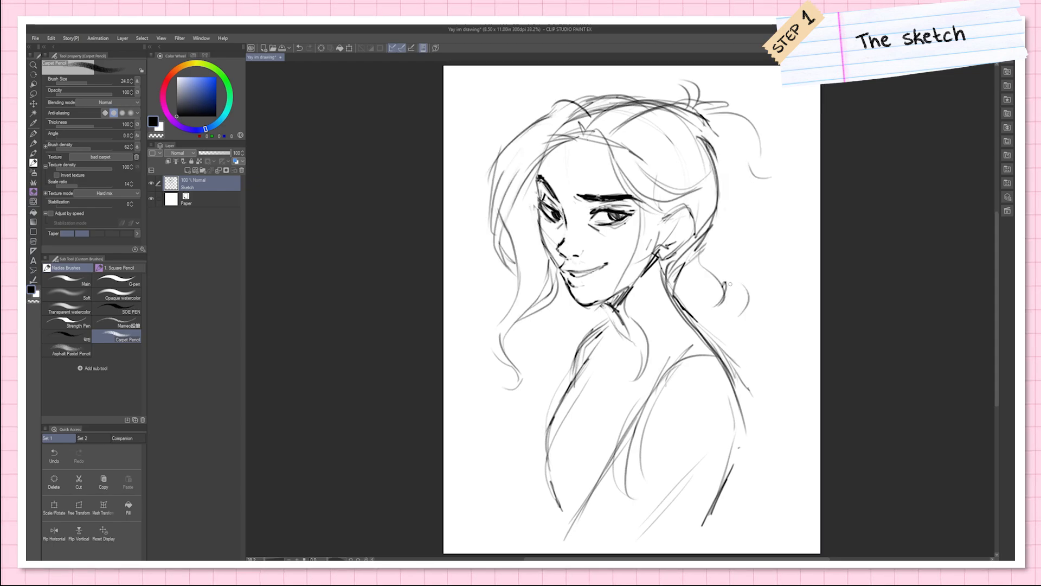
Step: Sketch the curly ponytail behind the head, the crown hair and loose strands over the forehead
{"action": "left_click_drag", "start_coordinate": [733, 285], "coordinate": [801, 290]}
{"action": "left_click_drag", "start_coordinate": [781, 264], "coordinate": [781, 288]}
{"action": "left_click_drag", "start_coordinate": [781, 206], "coordinate": [795, 257]}
{"action": "left_click_drag", "start_coordinate": [779, 201], "coordinate": [795, 197]}
{"action": "left_click_drag", "start_coordinate": [785, 191], "coordinate": [796, 199]}
{"action": "left_click_drag", "start_coordinate": [702, 110], "coordinate": [735, 112]}
{"action": "mouse_move", "coordinate": [562, 134]}
{"action": "left_mouse_down"}
{"action": "mouse_move", "coordinate": [586, 247]}
{"action": "mouse_move", "coordinate": [566, 194]}
{"action": "left_mouse_up"}
{"action": "left_click_drag", "start_coordinate": [576, 210], "coordinate": [585, 246]}
Step: Undo the last three sketch strokes
{"action": "key", "text": "ctrl+z"}
{"action": "key", "text": "ctrl+z"}
{"action": "key", "text": "ctrl+z"}
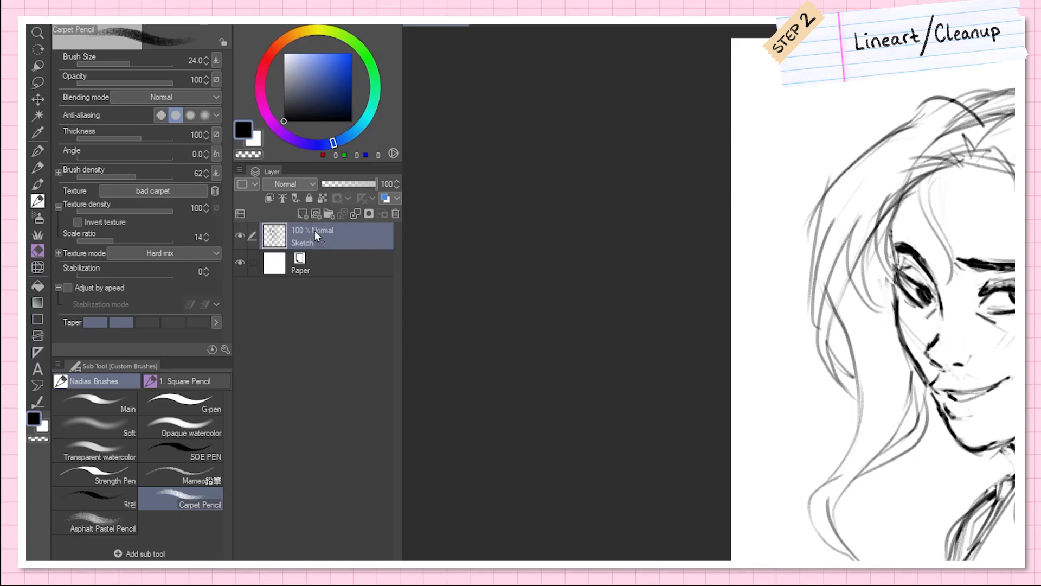
Step: Duplicate the Sketch layer by way of the new-layer command and delete the copy
{"action": "left_click", "coordinate": [302, 214]}
{"action": "left_click_drag", "start_coordinate": [302, 213], "coordinate": [302, 212]}
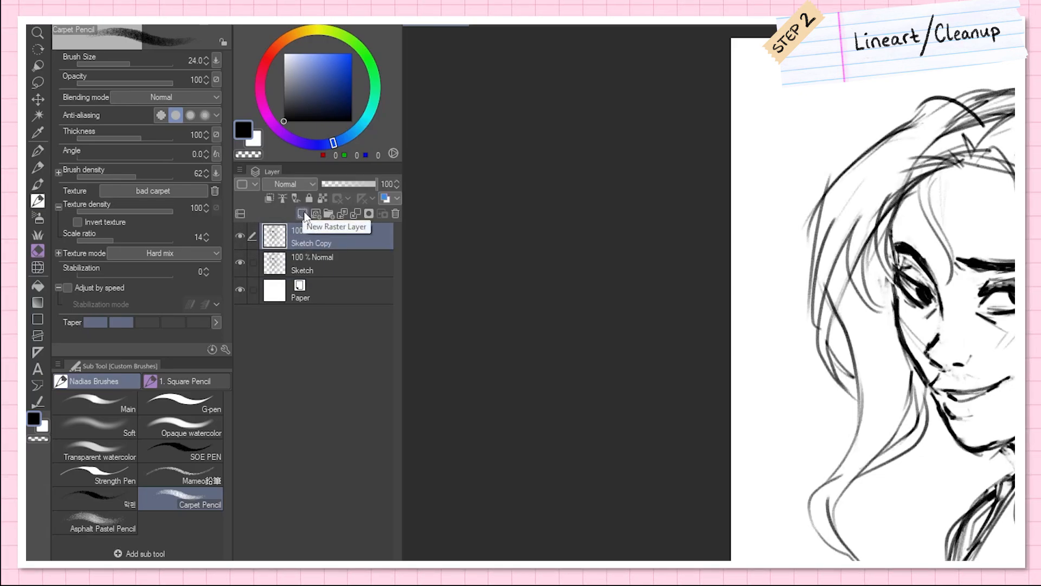
{"action": "left_click", "coordinate": [395, 215]}
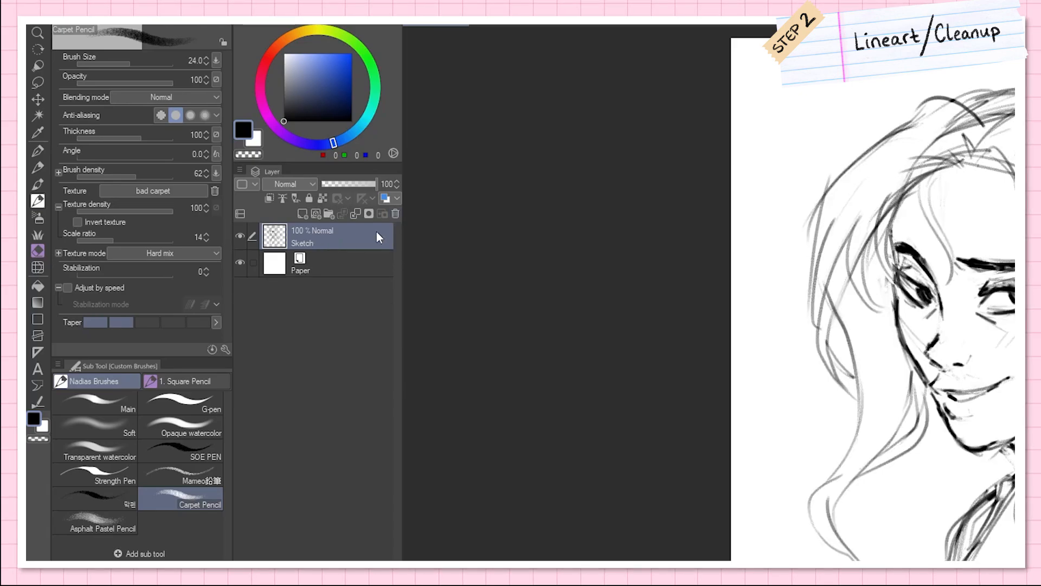
Step: Duplicate the Sketch layer as Lineart and hide the original Sketch layer
{"action": "right_click", "coordinate": [343, 246]}
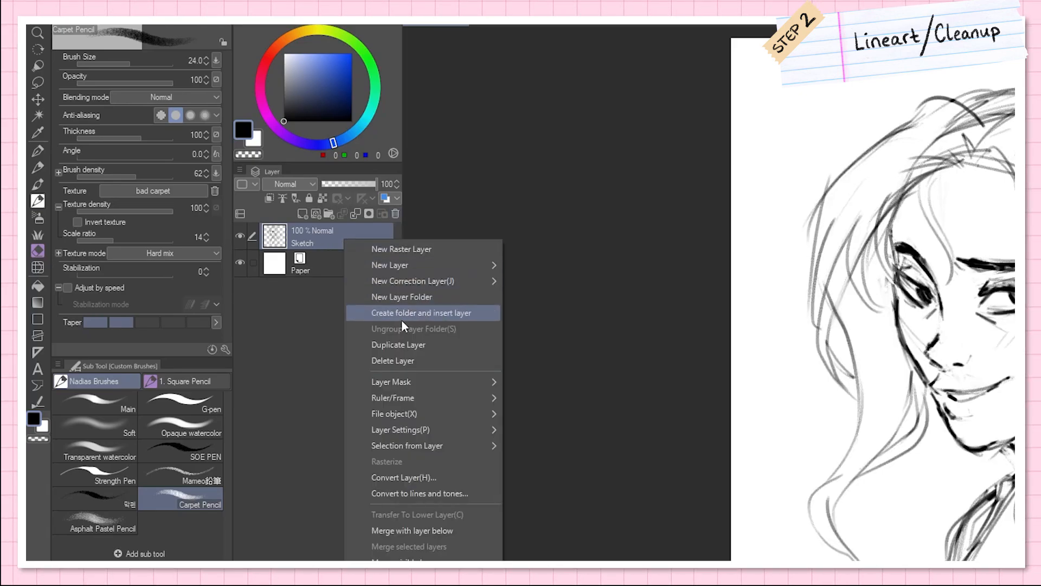
{"action": "left_click", "coordinate": [422, 344]}
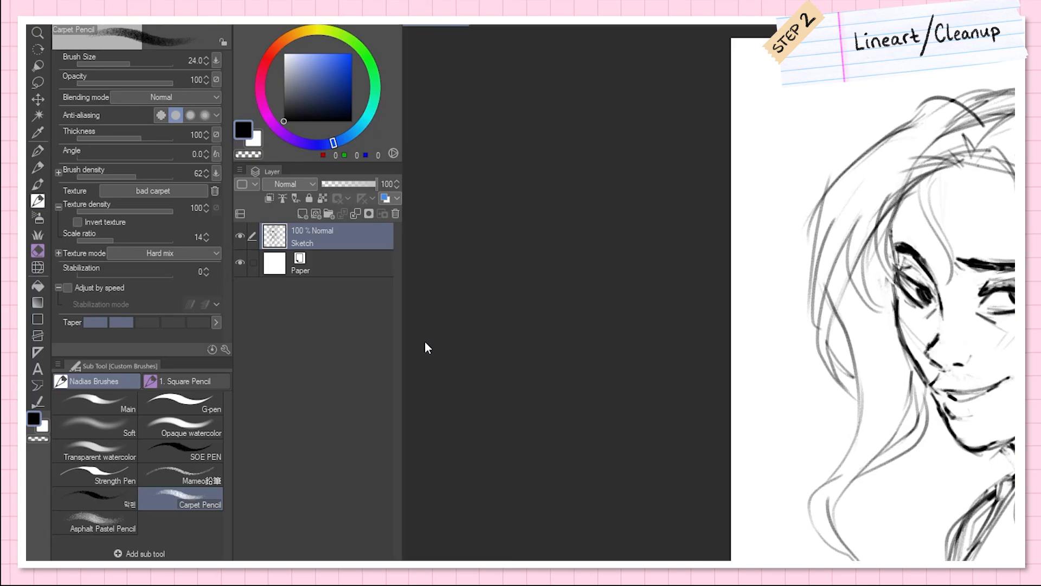
{"action": "double_click", "coordinate": [314, 242]}
{"action": "type", "text": "Lineart"}
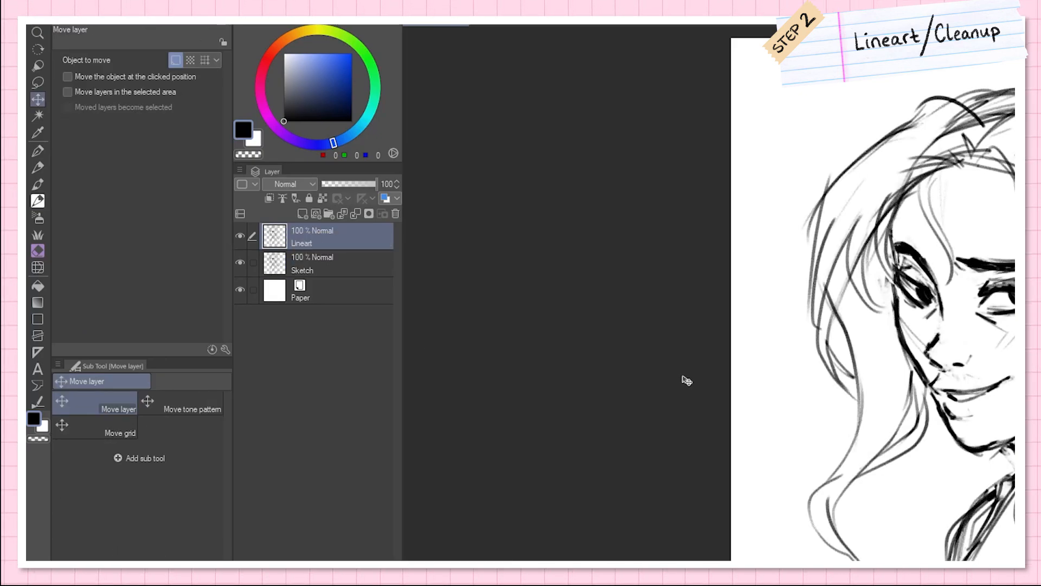
{"action": "left_click", "coordinate": [240, 262]}
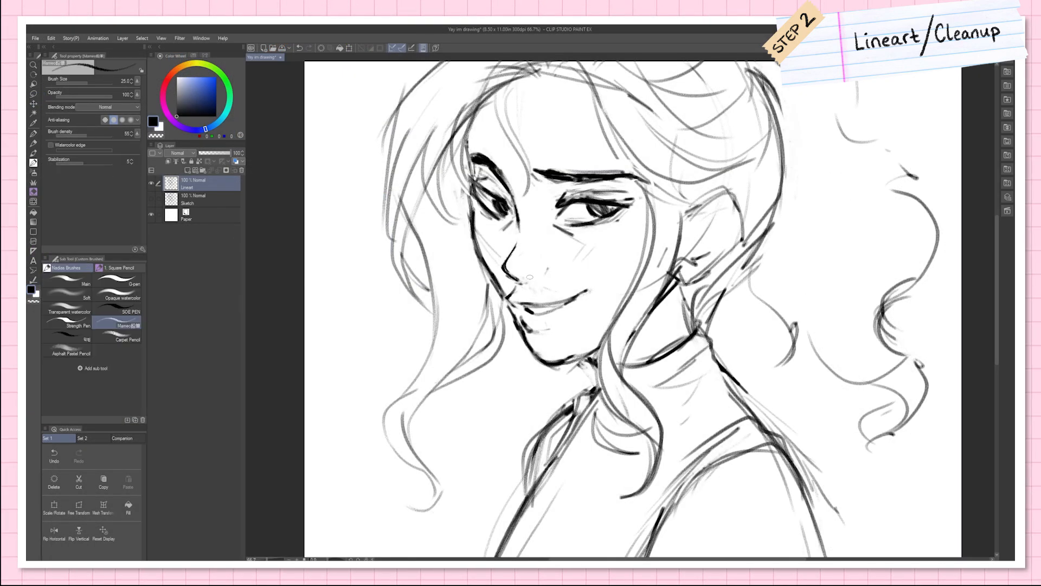
Step: Clean up the nose and mouth lines on the Lineart layer by erasing rough strokes and redrawing them
{"action": "mouse_move", "coordinate": [542, 277]}
{"action": "left_mouse_down"}
{"action": "mouse_move", "coordinate": [550, 263]}
{"action": "mouse_move", "coordinate": [531, 247]}
{"action": "left_mouse_up"}
{"action": "key", "text": "e"}
{"action": "key", "text": "p"}
{"action": "left_click_drag", "start_coordinate": [516, 286], "coordinate": [507, 299]}
{"action": "key", "text": "e"}
{"action": "key", "text": "p"}
{"action": "mouse_move", "coordinate": [588, 296]}
{"action": "left_mouse_down"}
{"action": "mouse_move", "coordinate": [574, 303]}
{"action": "mouse_move", "coordinate": [588, 290]}
{"action": "left_mouse_up"}
{"action": "left_click_drag", "start_coordinate": [526, 309], "coordinate": [564, 305]}
{"action": "key", "text": "e"}
Step: Erase the rough lines along the far side of the face and redraw the cheek and chin contour
{"action": "left_click_drag", "start_coordinate": [475, 233], "coordinate": [503, 292]}
{"action": "key", "text": "p"}
{"action": "left_click_drag", "start_coordinate": [470, 204], "coordinate": [513, 327]}
{"action": "key", "text": "ctrl+z"}
{"action": "key", "text": "e"}
{"action": "key", "text": "p"}
{"action": "key", "text": "e"}
Step: Clean up the near eye, its upper lid and the eyebrow by alternately erasing and redrawing the lines
{"action": "mouse_move", "coordinate": [577, 258]}
{"action": "left_mouse_down"}
{"action": "mouse_move", "coordinate": [589, 244]}
{"action": "mouse_move", "coordinate": [584, 259]}
{"action": "left_mouse_up"}
{"action": "mouse_move", "coordinate": [626, 210]}
{"action": "left_mouse_down"}
{"action": "mouse_move", "coordinate": [601, 224]}
{"action": "mouse_move", "coordinate": [623, 214]}
{"action": "left_mouse_up"}
{"action": "key", "text": "p"}
{"action": "key", "text": "e"}
{"action": "mouse_move", "coordinate": [557, 207]}
{"action": "left_mouse_down"}
{"action": "mouse_move", "coordinate": [583, 196]}
{"action": "mouse_move", "coordinate": [642, 205]}
{"action": "left_mouse_up"}
{"action": "key", "text": "p"}
{"action": "key", "text": "e"}
{"action": "key", "text": "p"}
{"action": "left_click_drag", "start_coordinate": [567, 193], "coordinate": [617, 187]}
{"action": "key", "text": "e"}
{"action": "key", "text": "p"}
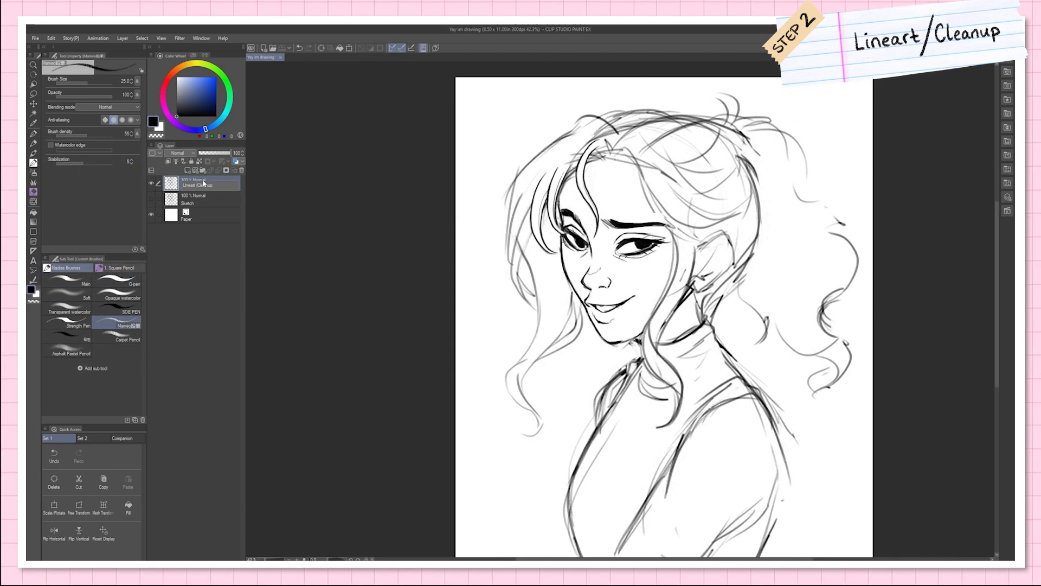
Step: Rename the Lineart layer Lineart (Cleanup), hide it, and show the Sketch layer above it
{"action": "key", "text": "Return"}
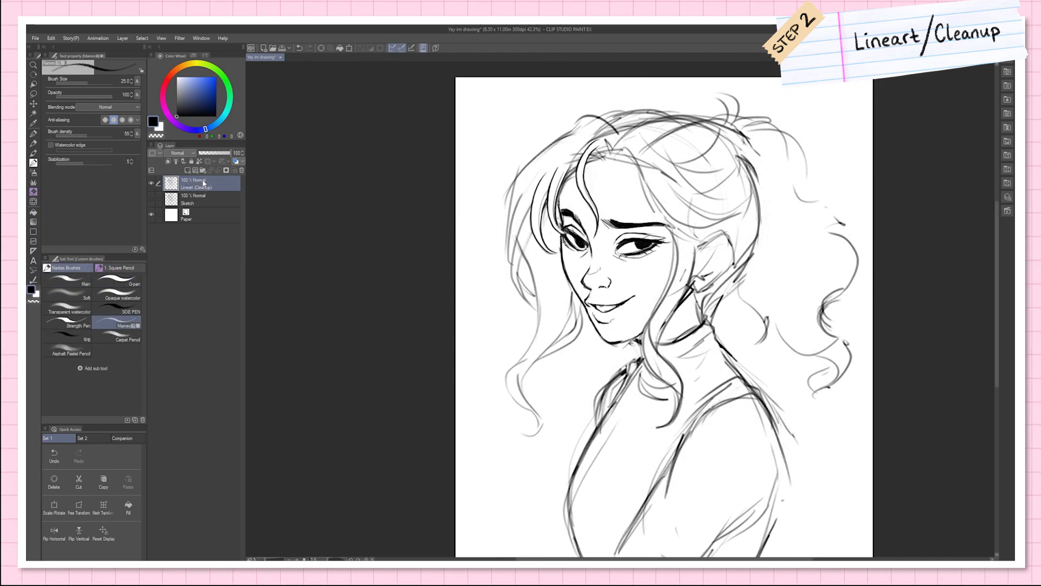
{"action": "mouse_move", "coordinate": [214, 197]}
{"action": "left_mouse_down"}
{"action": "mouse_move", "coordinate": [154, 200]}
{"action": "mouse_move", "coordinate": [153, 182]}
{"action": "left_mouse_up"}
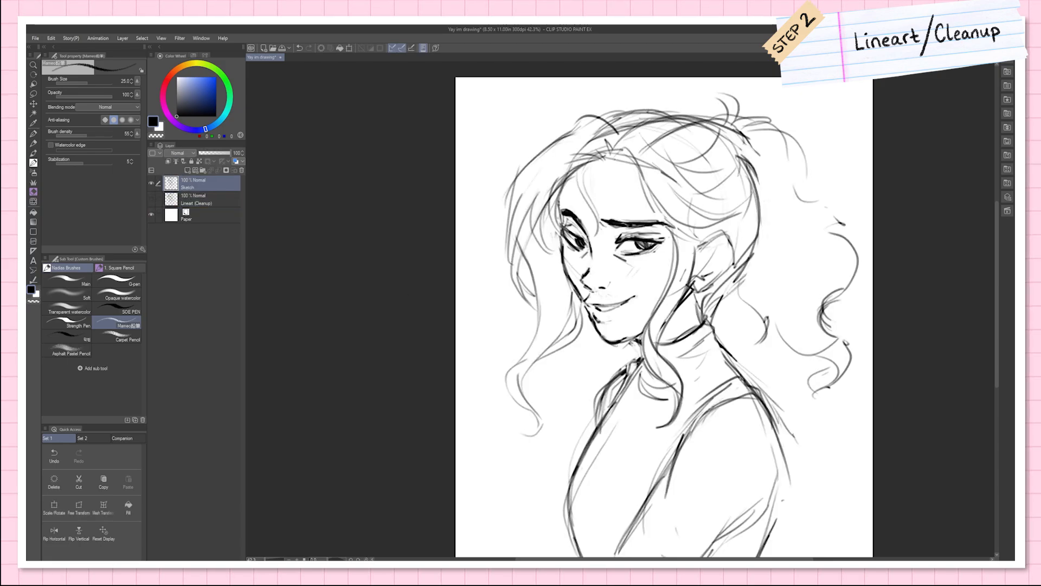
{"action": "left_click_drag", "start_coordinate": [796, 347], "coordinate": [730, 315]}
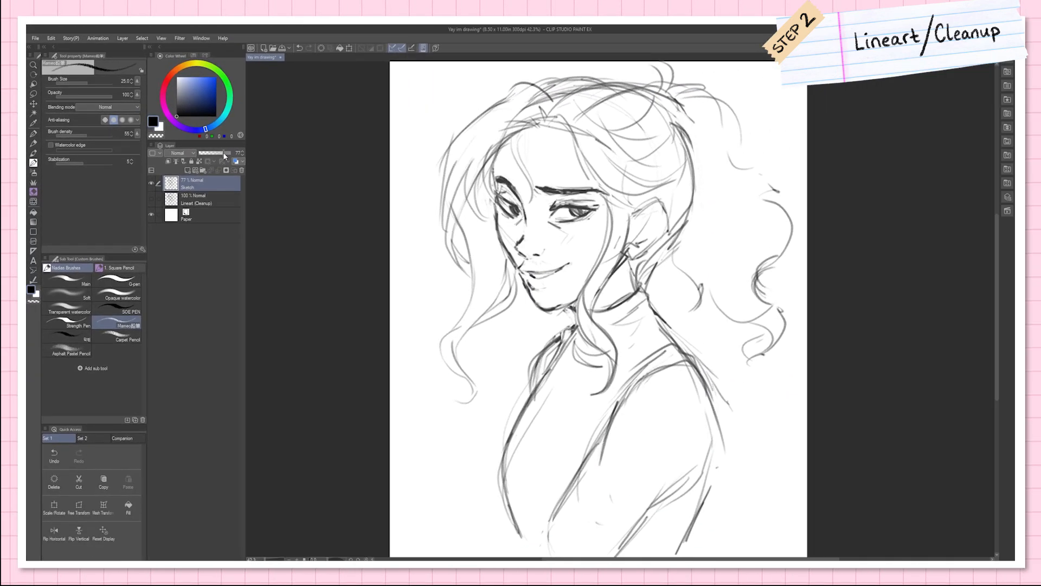
Step: Lower the Sketch layer's opacity to 20%
{"action": "left_click_drag", "start_coordinate": [299, 164], "coordinate": [280, 166]}
{"action": "left_click_drag", "start_coordinate": [206, 156], "coordinate": [226, 140]}
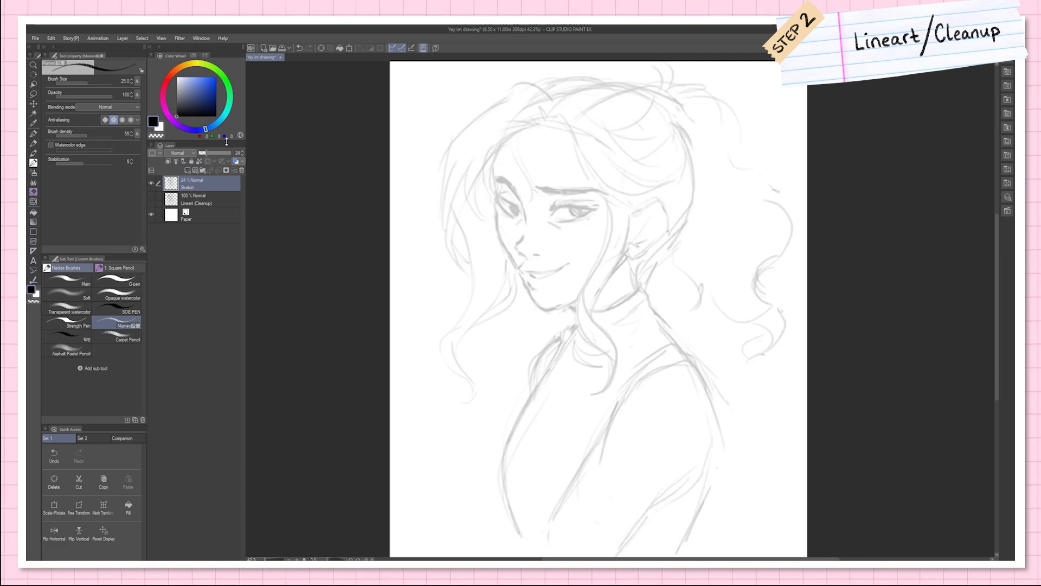
{"action": "left_click", "coordinate": [243, 156]}
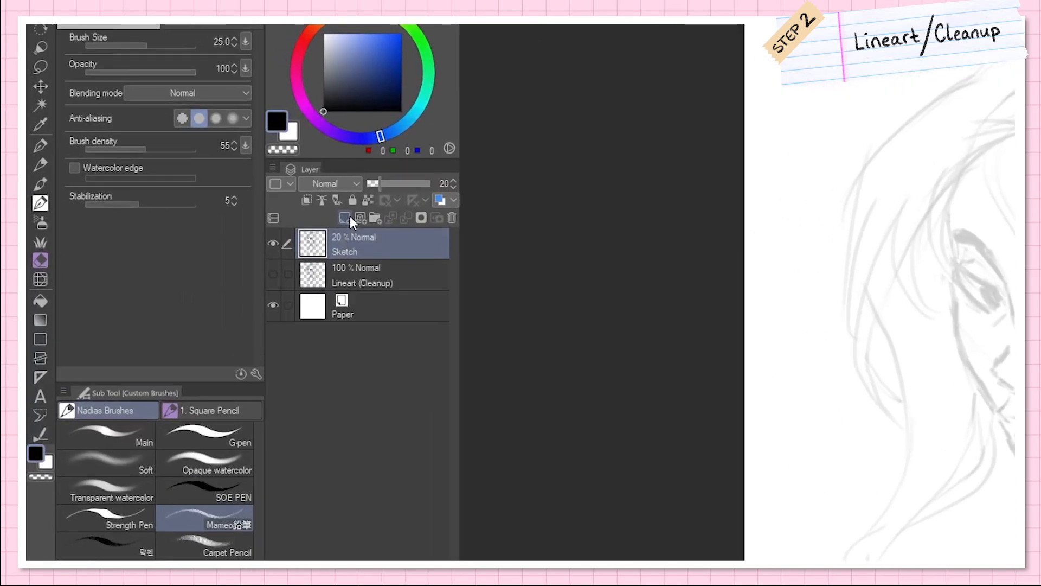
Step: Add a new layer above Sketch and name it Lineart
{"action": "left_click", "coordinate": [189, 170]}
{"action": "double_click", "coordinate": [190, 182]}
{"action": "type", "text": "4ineart"}
{"action": "key", "text": "Return"}
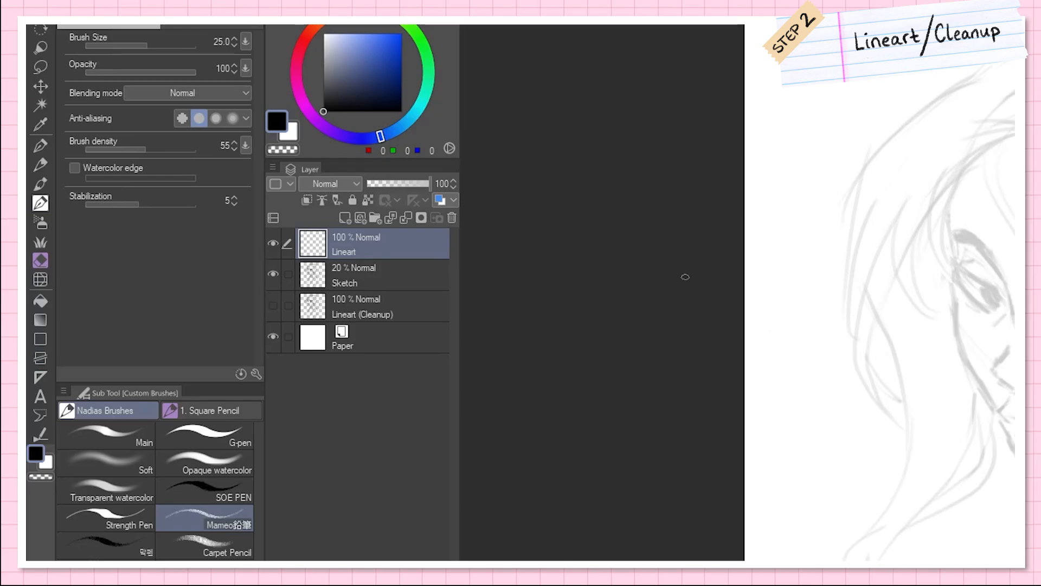
Step: Set up the G-pen with stabilization 20, adjustment by speed enabled and brush size 29
{"action": "left_click", "coordinate": [40, 145]}
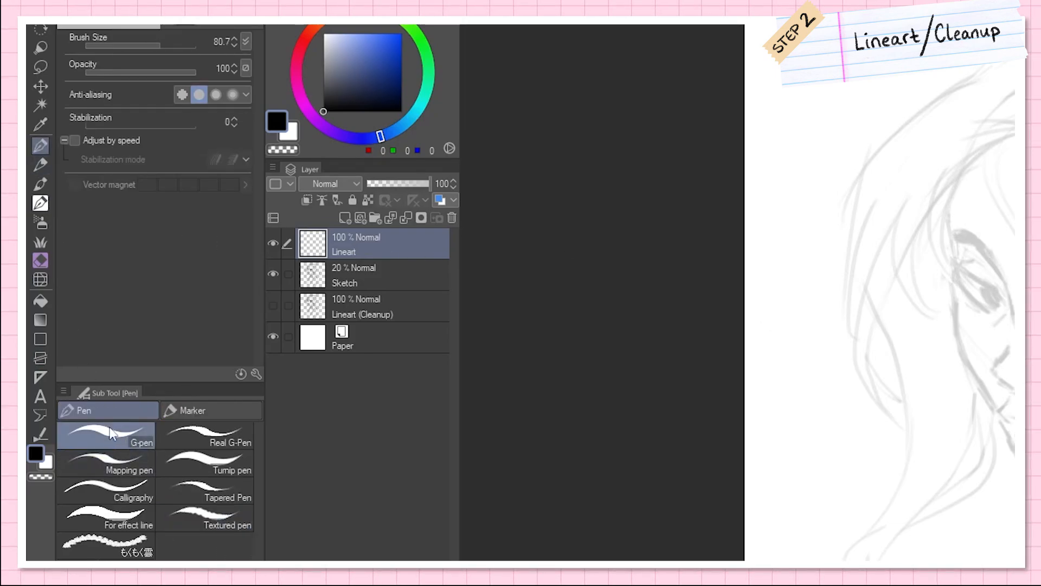
{"action": "left_click_drag", "start_coordinate": [111, 127], "coordinate": [128, 120]}
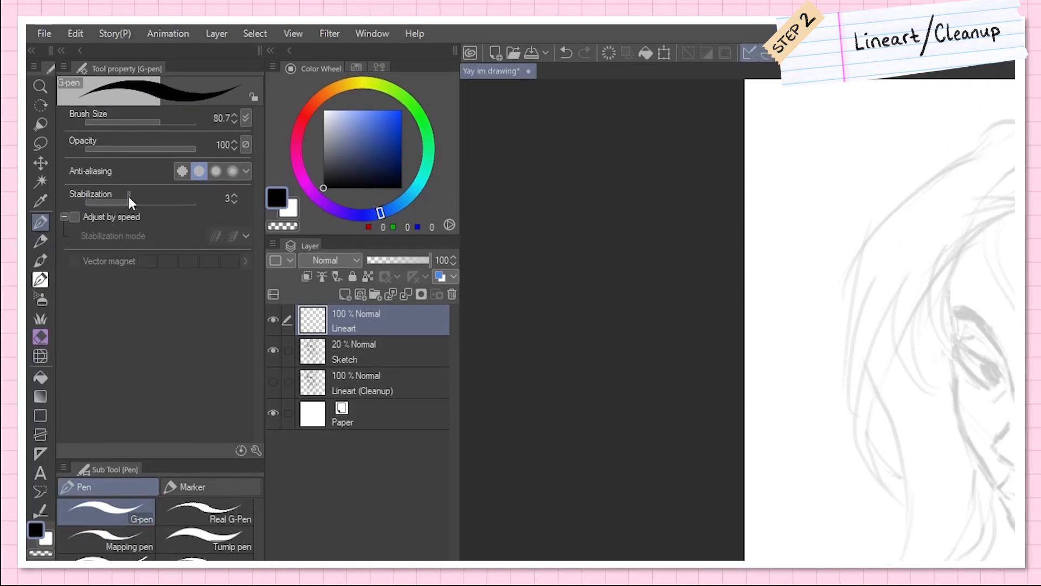
{"action": "left_click_drag", "start_coordinate": [129, 199], "coordinate": [166, 203]}
{"action": "left_click", "coordinate": [74, 217]}
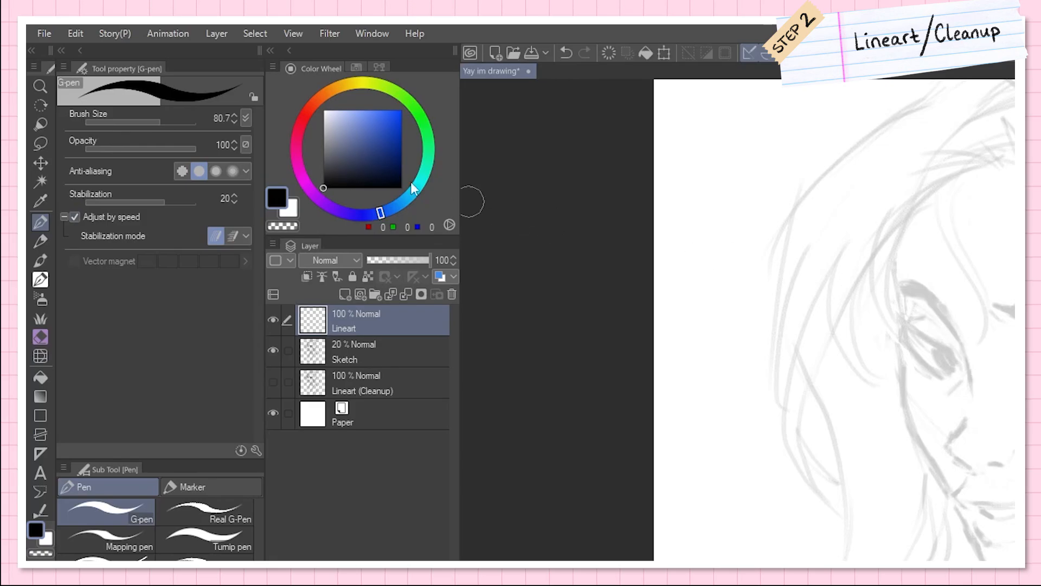
{"action": "left_click_drag", "start_coordinate": [158, 119], "coordinate": [148, 119]}
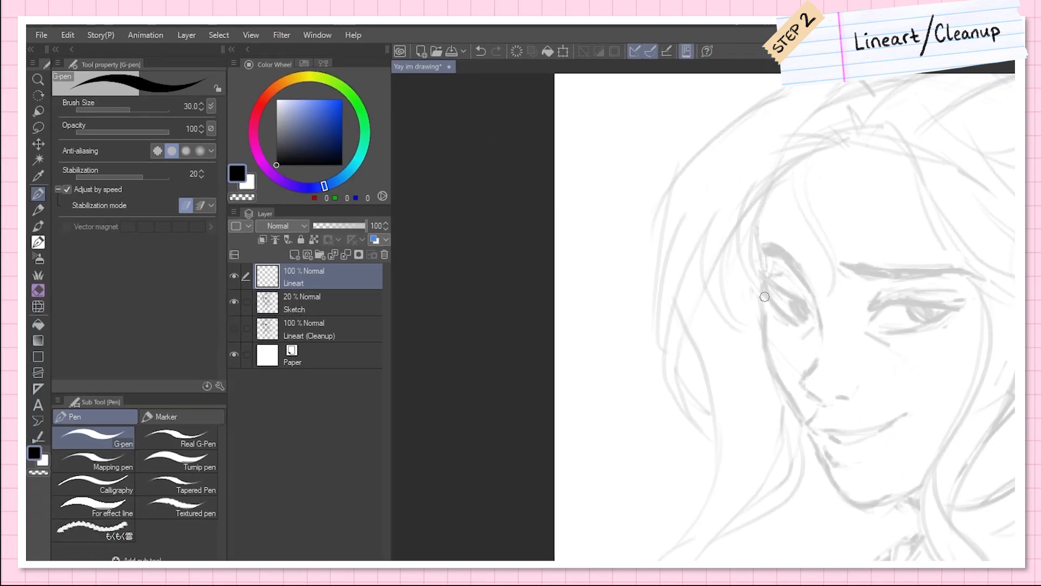
Step: Ink the face contour, eyes, nose and mouth over the faded sketch and fill the pupils with black
{"action": "mouse_move", "coordinate": [452, 177]}
{"action": "left_mouse_down"}
{"action": "mouse_move", "coordinate": [525, 325]}
{"action": "mouse_move", "coordinate": [559, 315]}
{"action": "mouse_move", "coordinate": [515, 324]}
{"action": "mouse_move", "coordinate": [565, 312]}
{"action": "left_mouse_up"}
{"action": "key", "text": "ctrl+z"}
{"action": "key", "text": "ctrl+z"}
{"action": "mouse_move", "coordinate": [479, 166]}
{"action": "left_mouse_down"}
{"action": "mouse_move", "coordinate": [476, 248]}
{"action": "mouse_move", "coordinate": [516, 241]}
{"action": "mouse_move", "coordinate": [484, 280]}
{"action": "mouse_move", "coordinate": [555, 263]}
{"action": "left_mouse_up"}
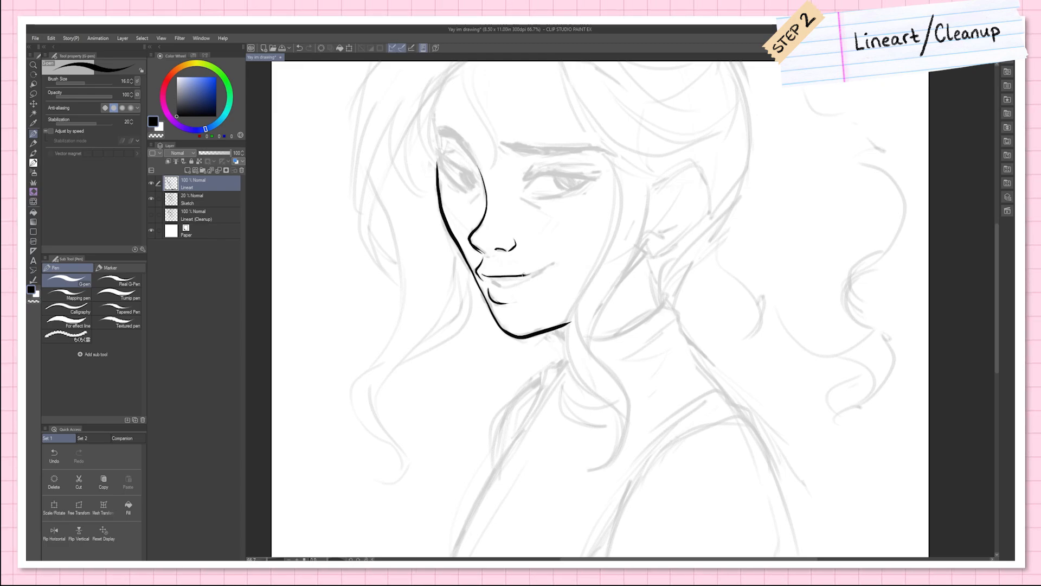
{"action": "mouse_move", "coordinate": [490, 281]}
{"action": "left_mouse_down"}
{"action": "mouse_move", "coordinate": [533, 275]}
{"action": "mouse_move", "coordinate": [497, 282]}
{"action": "left_mouse_up"}
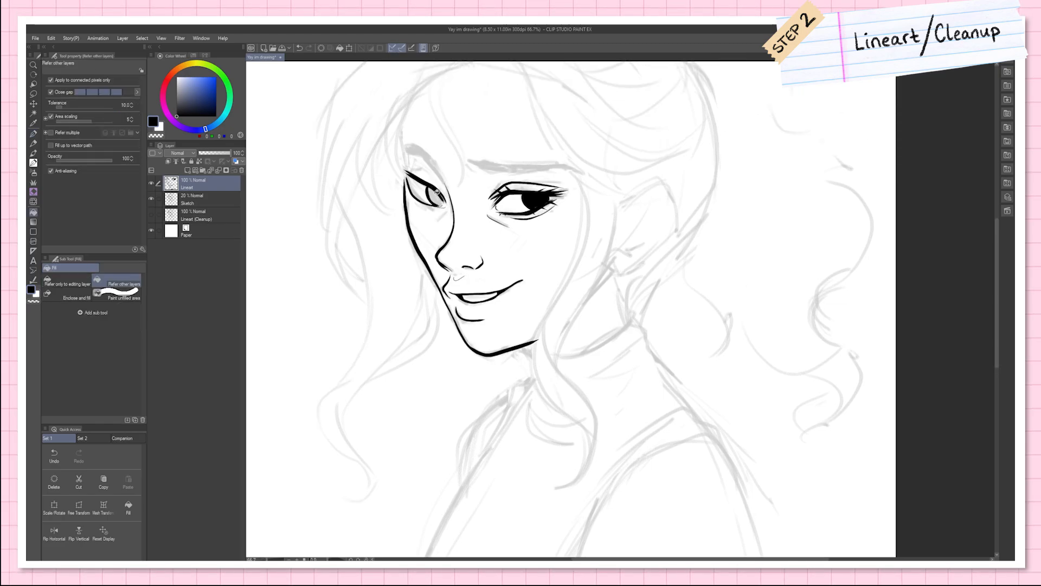
{"action": "key", "text": "b"}
{"action": "key", "text": "p"}
{"action": "key", "text": "g"}
{"action": "left_click", "coordinate": [436, 198]}
{"action": "key", "text": "p"}
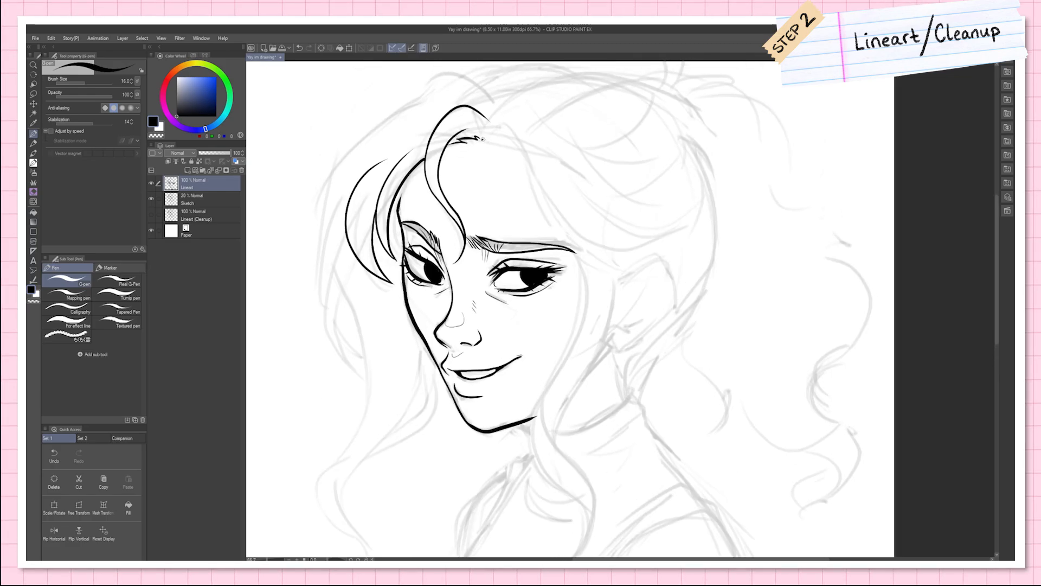
Step: Ink the eyebrows, hairline and front hair strands, undoing unsatisfactory strokes
{"action": "mouse_move", "coordinate": [482, 146]}
{"action": "left_mouse_down"}
{"action": "mouse_move", "coordinate": [515, 136]}
{"action": "mouse_move", "coordinate": [623, 271]}
{"action": "mouse_move", "coordinate": [637, 269]}
{"action": "left_mouse_up"}
{"action": "key", "text": "ctrl+z"}
Step: Ink the remaining hair, ponytail, ear, neck, top and arm over the sketch
{"action": "key", "text": "ctrl+z"}
{"action": "key", "text": "ctrl+z"}
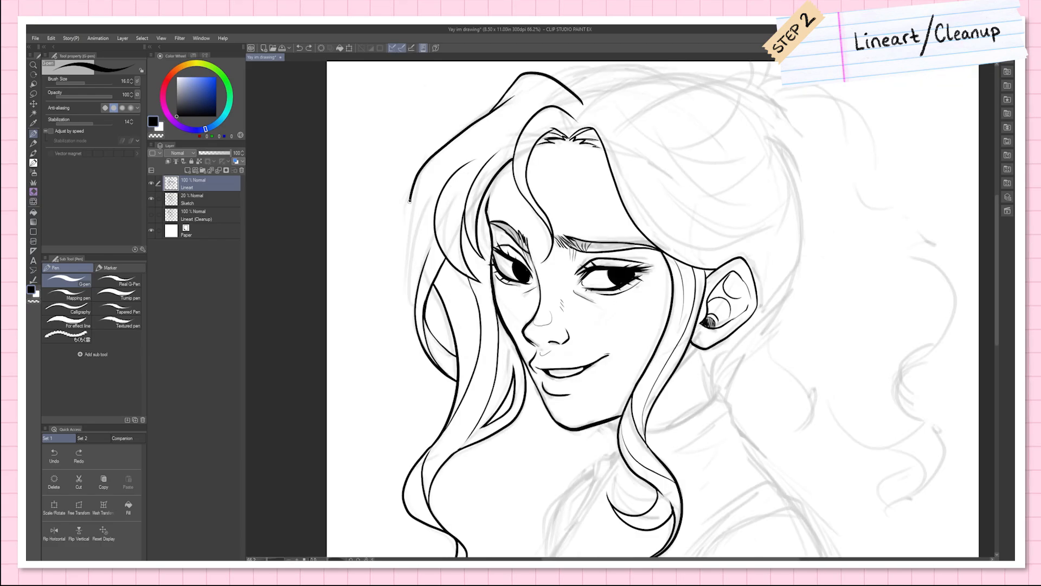
{"action": "left_click_drag", "start_coordinate": [414, 199], "coordinate": [415, 301]}
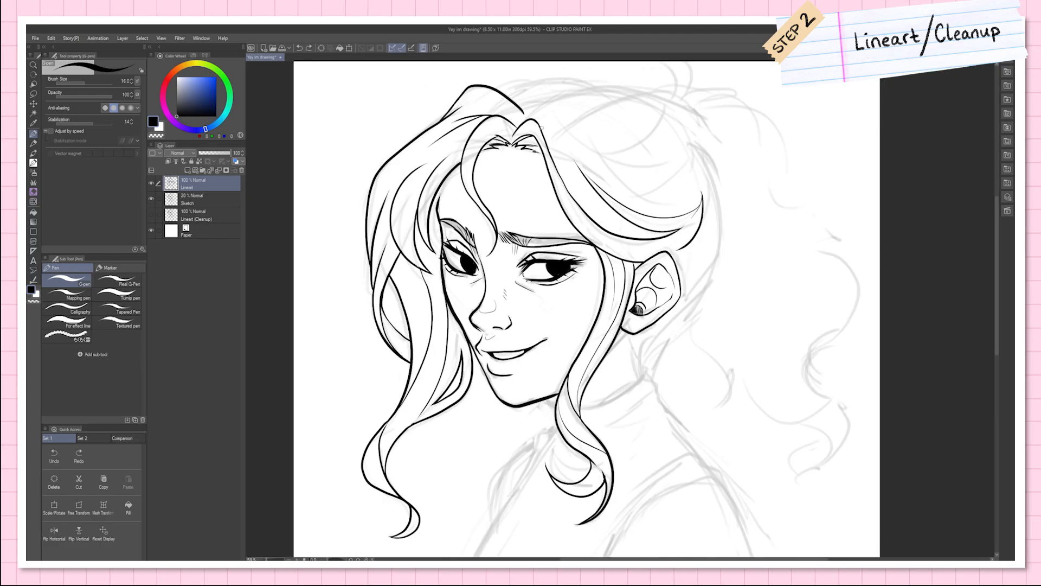
{"action": "left_click_drag", "start_coordinate": [539, 128], "coordinate": [615, 189]}
{"action": "mouse_move", "coordinate": [583, 124]}
{"action": "left_mouse_down"}
{"action": "mouse_move", "coordinate": [697, 170]}
{"action": "mouse_move", "coordinate": [711, 215]}
{"action": "mouse_move", "coordinate": [679, 313]}
{"action": "left_mouse_up"}
{"action": "key", "text": "b"}
{"action": "key", "text": "ctrl+z"}
{"action": "key", "text": "p"}
{"action": "left_click_drag", "start_coordinate": [721, 214], "coordinate": [684, 285]}
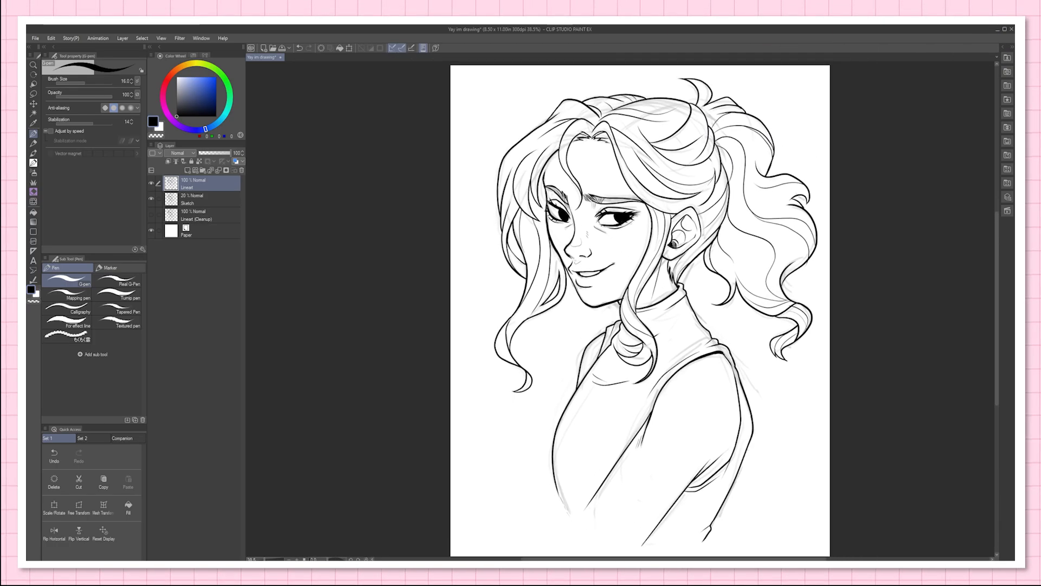
Step: Hide the Sketch layer and add a layer named Color - Skin directly above it
{"action": "left_click", "coordinate": [152, 198]}
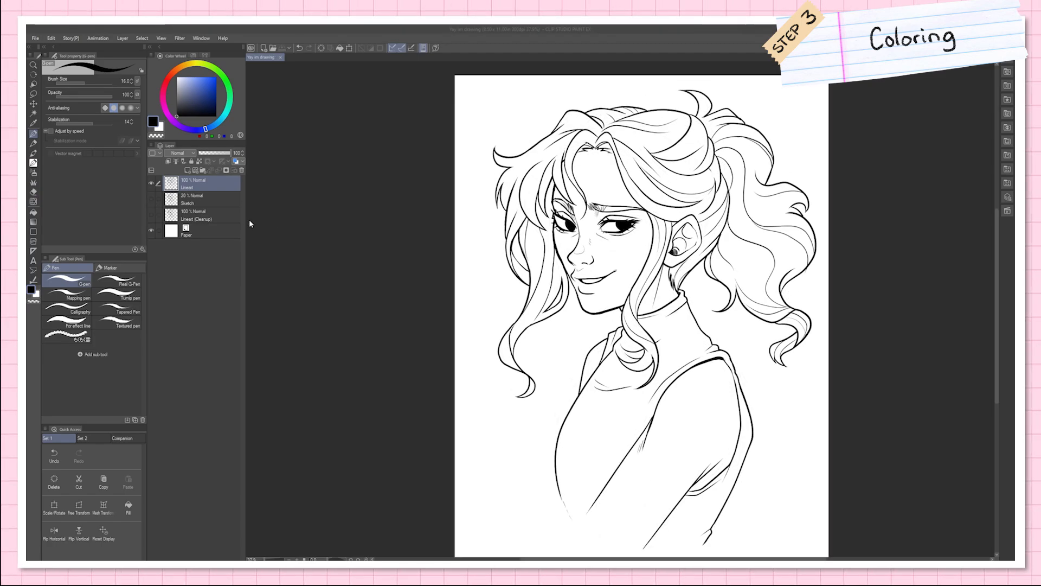
{"action": "left_click", "coordinate": [196, 215]}
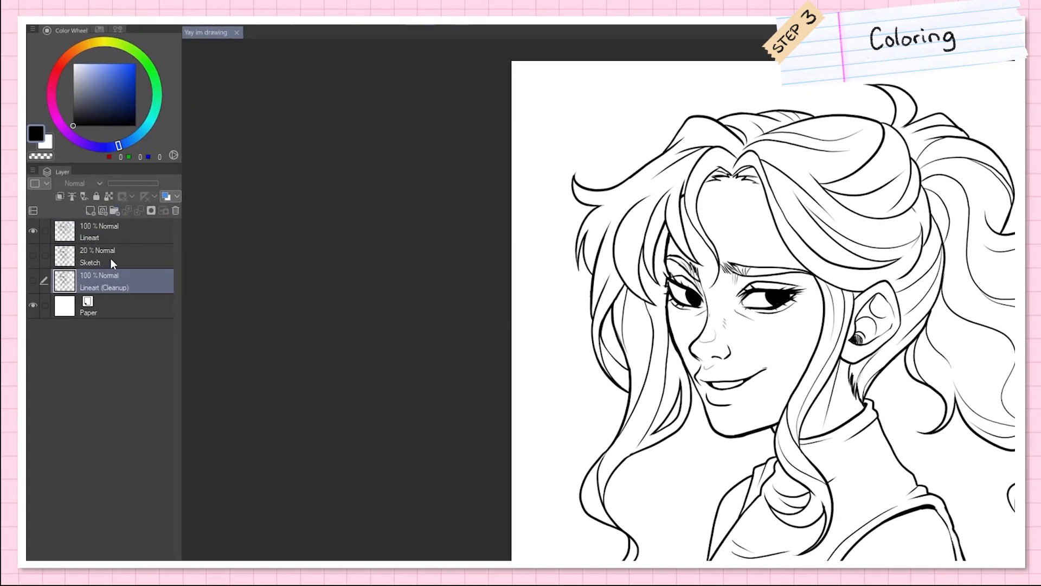
{"action": "left_click", "coordinate": [111, 258]}
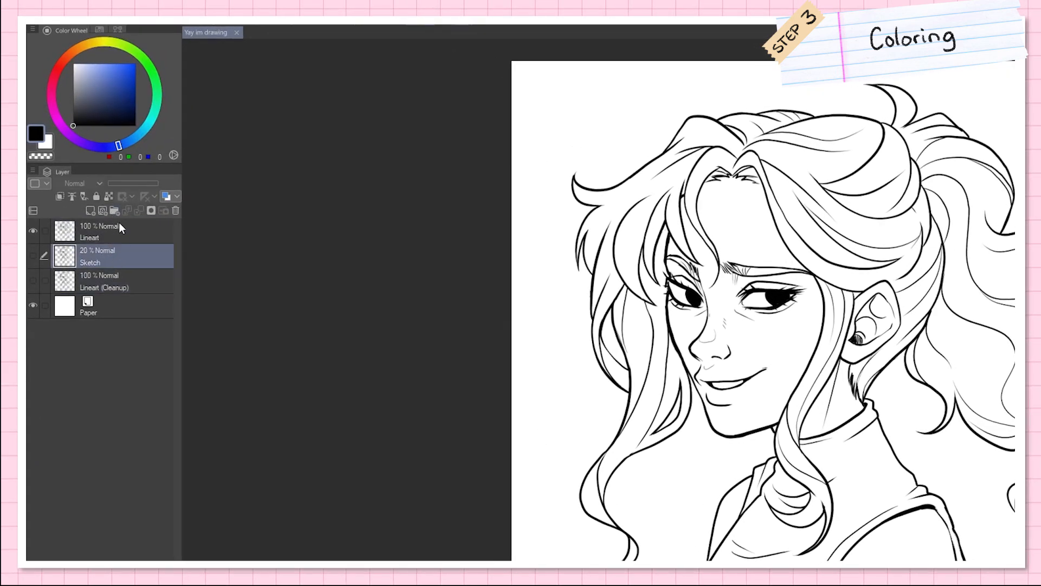
{"action": "left_click", "coordinate": [91, 211]}
{"action": "double_click", "coordinate": [93, 262]}
{"action": "type", "text": "Color - Skin"}
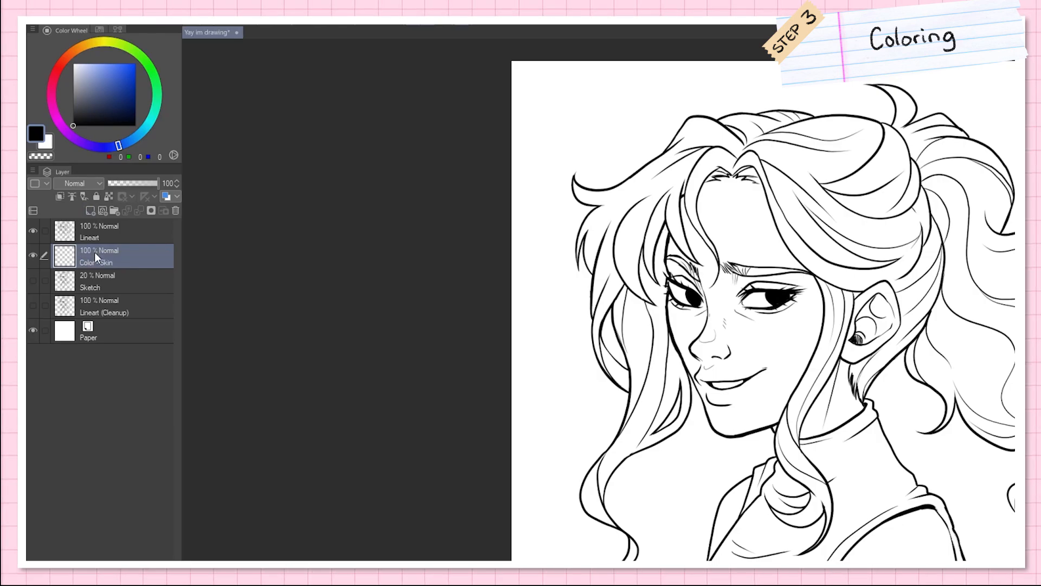
Step: Add two layers above Color - Skin, named Color - Hair and Color - Face
{"action": "left_click", "coordinate": [91, 210]}
{"action": "double_click", "coordinate": [100, 263]}
{"action": "type", "text": "Color - Hair"}
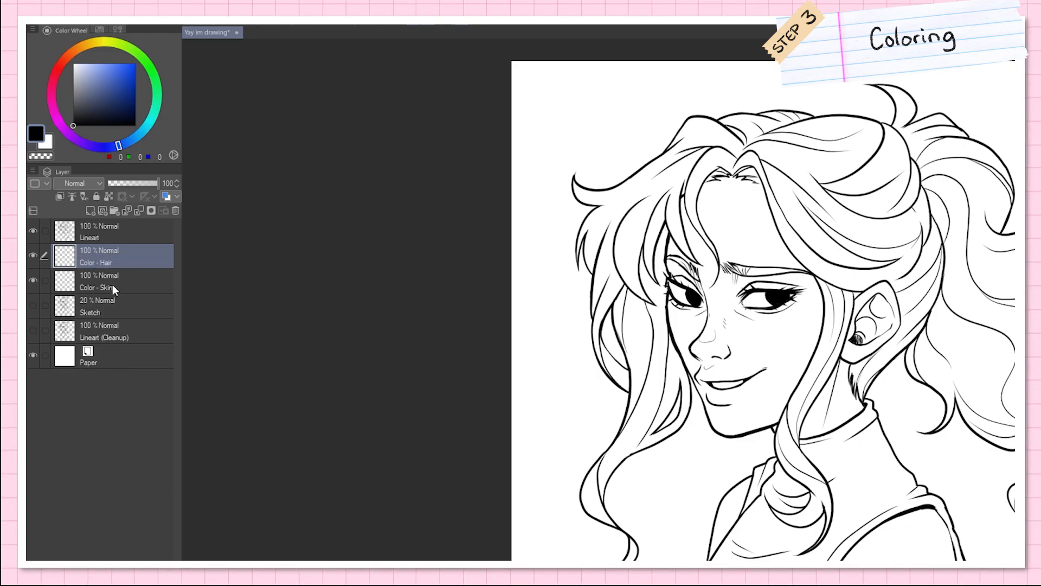
{"action": "left_click", "coordinate": [90, 210]}
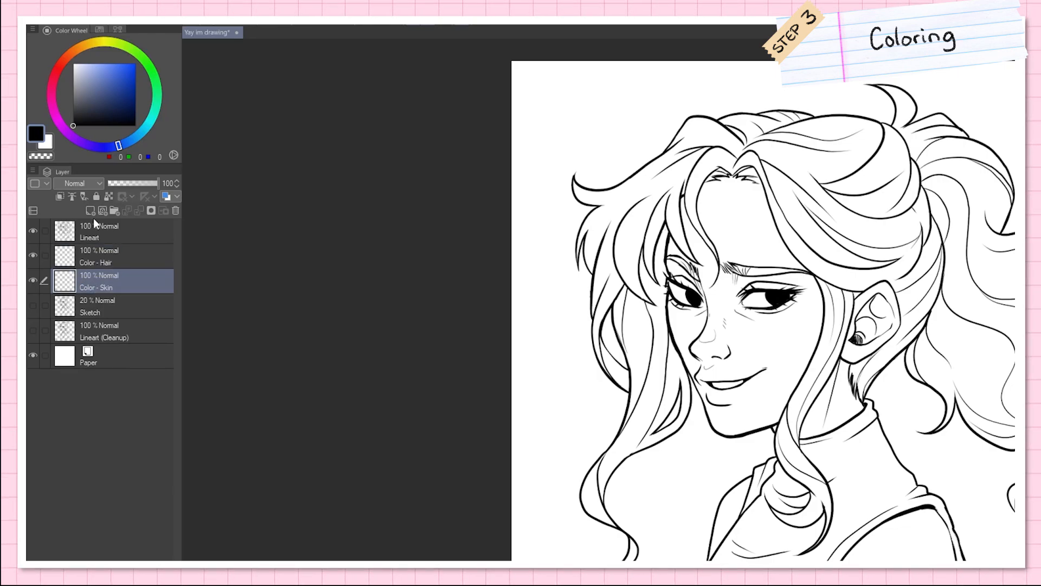
{"action": "type", "text": "Col"}
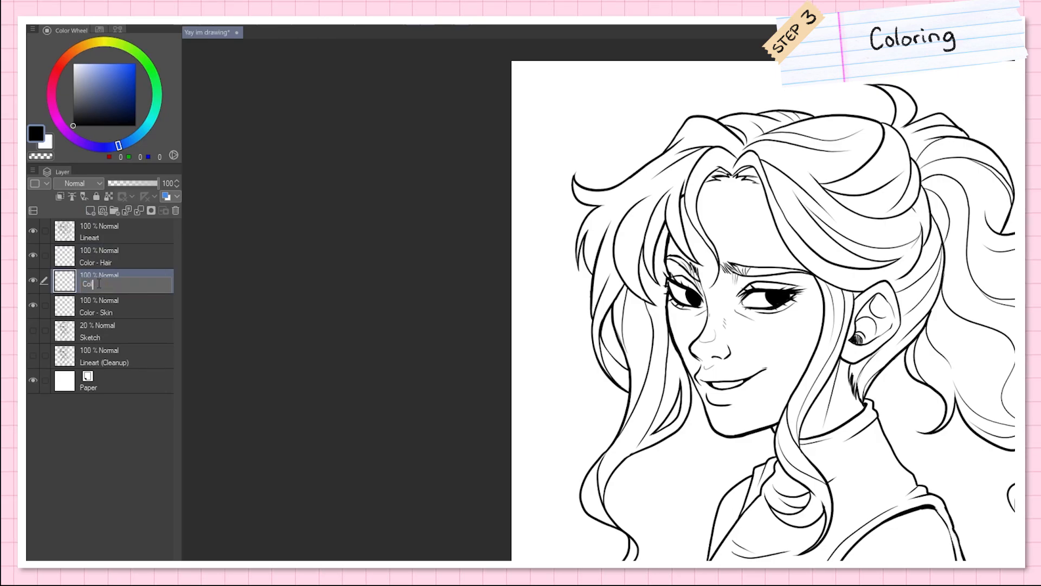
{"action": "type", "text": "or - Face"}
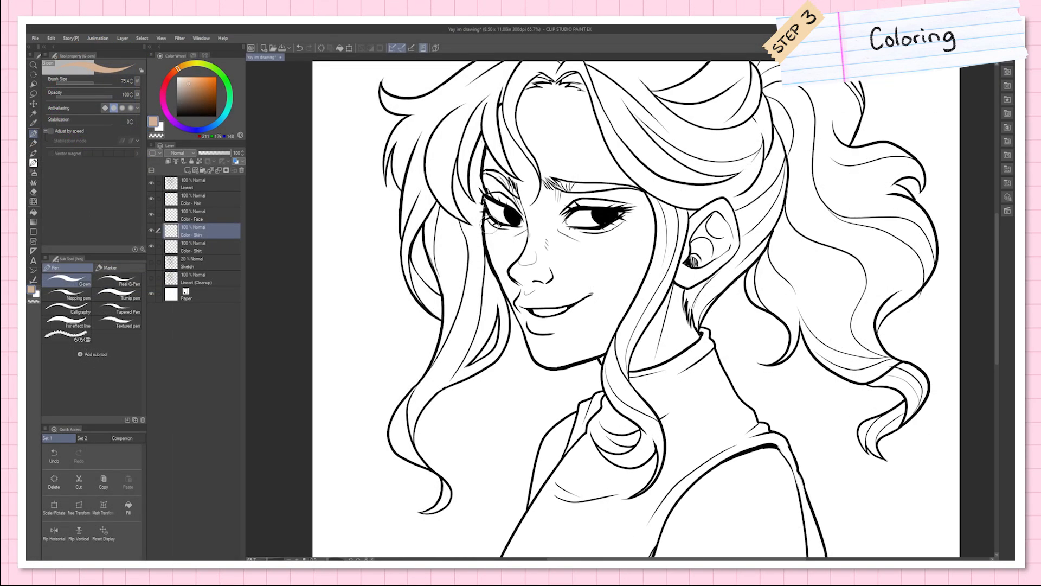
Step: Paint tan along the far cheek, chin and forehead edges on the Color - Skin layer
{"action": "mouse_move", "coordinate": [488, 238]}
{"action": "left_mouse_down"}
{"action": "mouse_move", "coordinate": [488, 206]}
{"action": "mouse_move", "coordinate": [491, 260]}
{"action": "mouse_move", "coordinate": [552, 369]}
{"action": "left_mouse_up"}
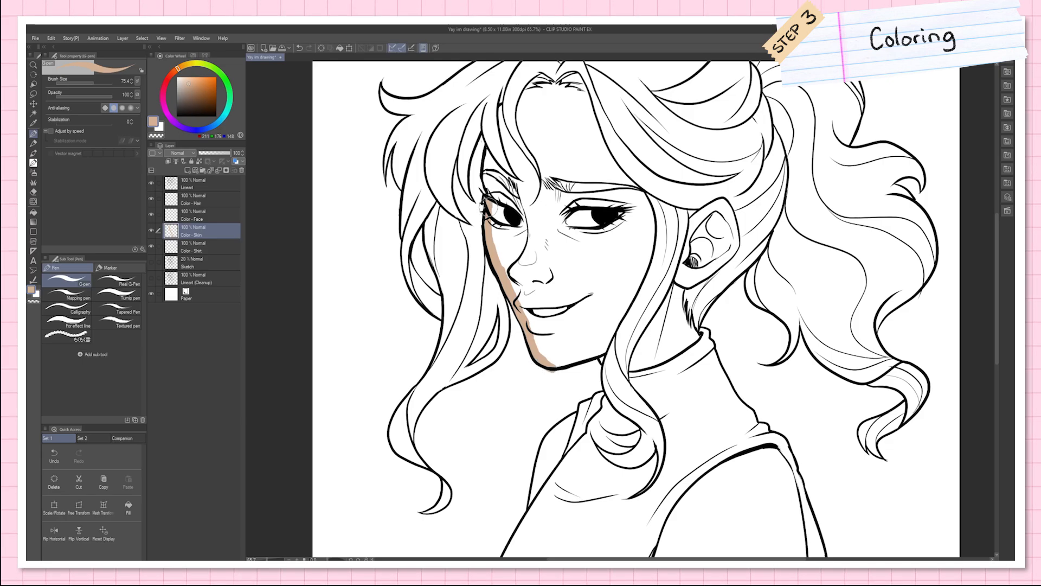
{"action": "mouse_move", "coordinate": [488, 152]}
{"action": "left_mouse_down"}
{"action": "mouse_move", "coordinate": [485, 196]}
{"action": "mouse_move", "coordinate": [489, 153]}
{"action": "mouse_move", "coordinate": [528, 185]}
{"action": "left_mouse_up"}
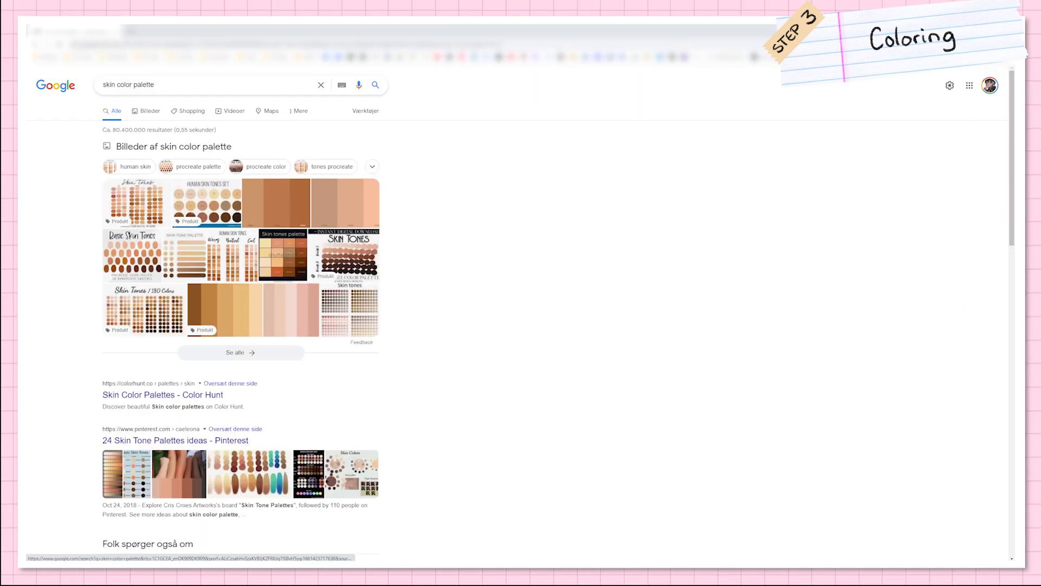
Step: Open the Spring image as a colour reference and place it in a small floating window beside the drawing
{"action": "left_click", "coordinate": [146, 111]}
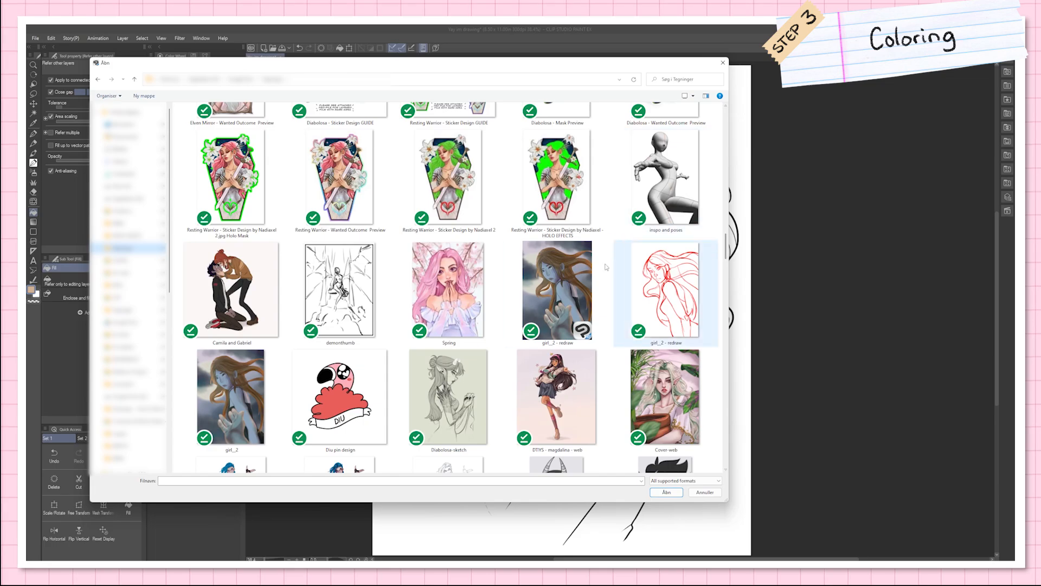
{"action": "double_click", "coordinate": [448, 290]}
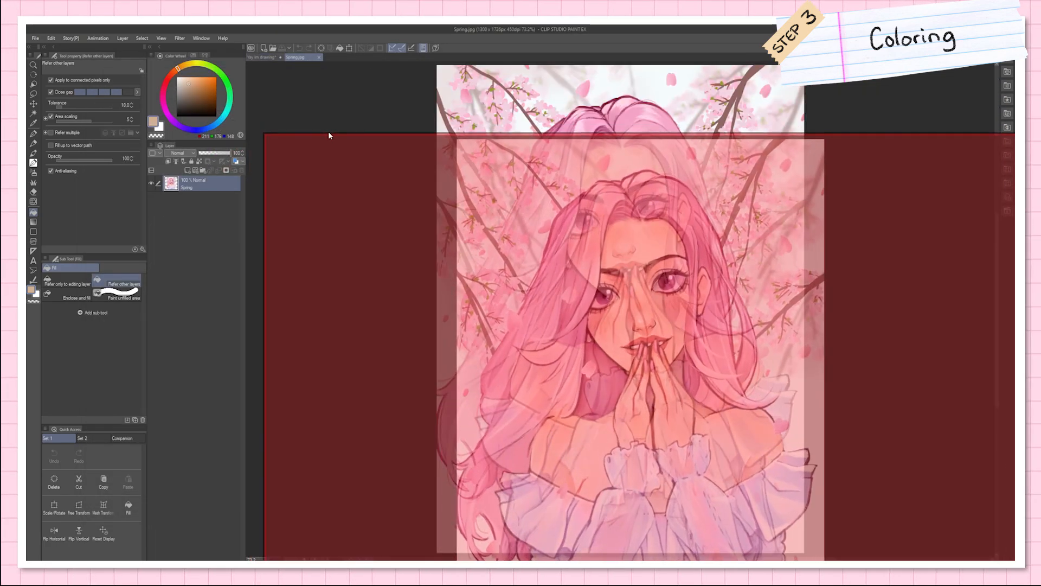
{"action": "left_click_drag", "start_coordinate": [329, 135], "coordinate": [333, 129]}
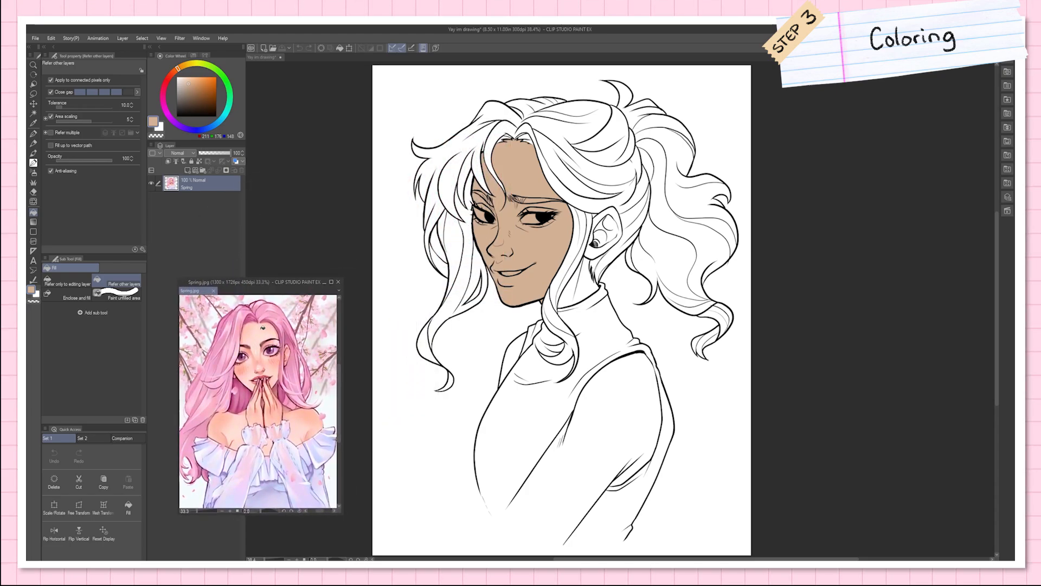
Step: Sample the shoulder's skin colour from Spring, lock transparent pixels on Color - Skin and refill the face with it
{"action": "left_click", "coordinate": [310, 414], "text": "alt"}
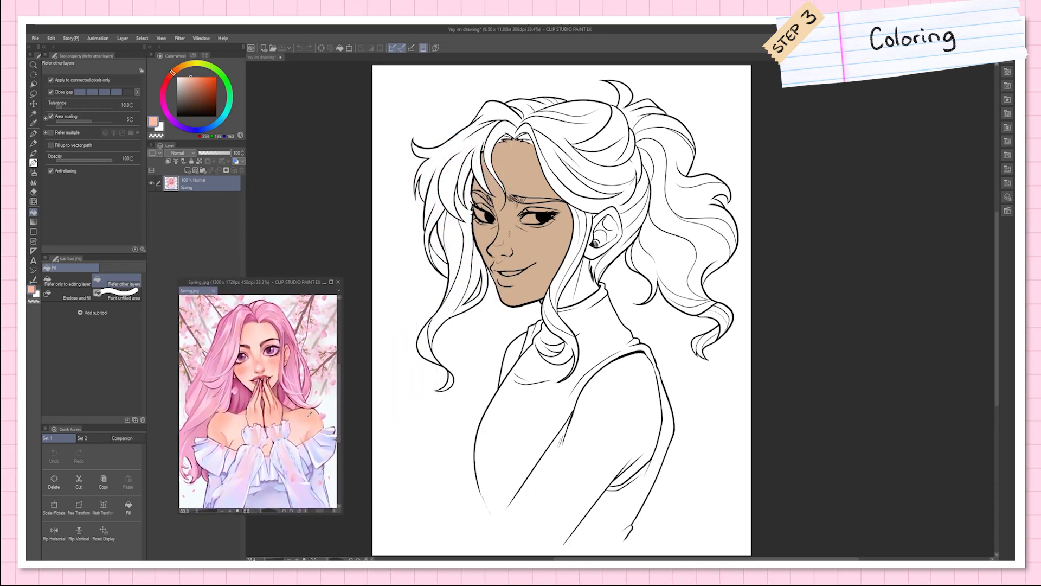
{"action": "left_click", "coordinate": [530, 238]}
{"action": "left_click", "coordinate": [200, 161]}
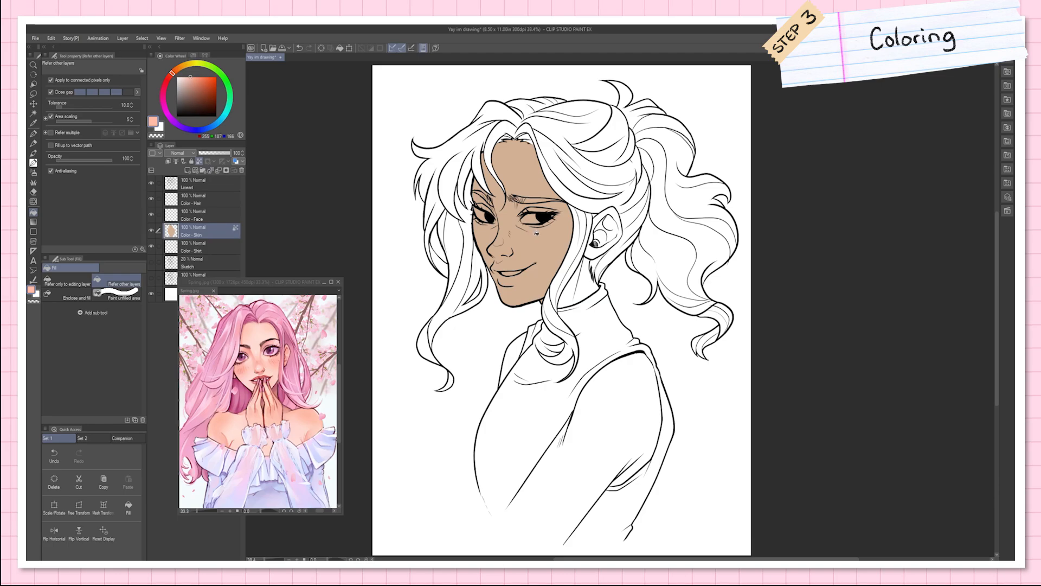
{"action": "left_click", "coordinate": [539, 227]}
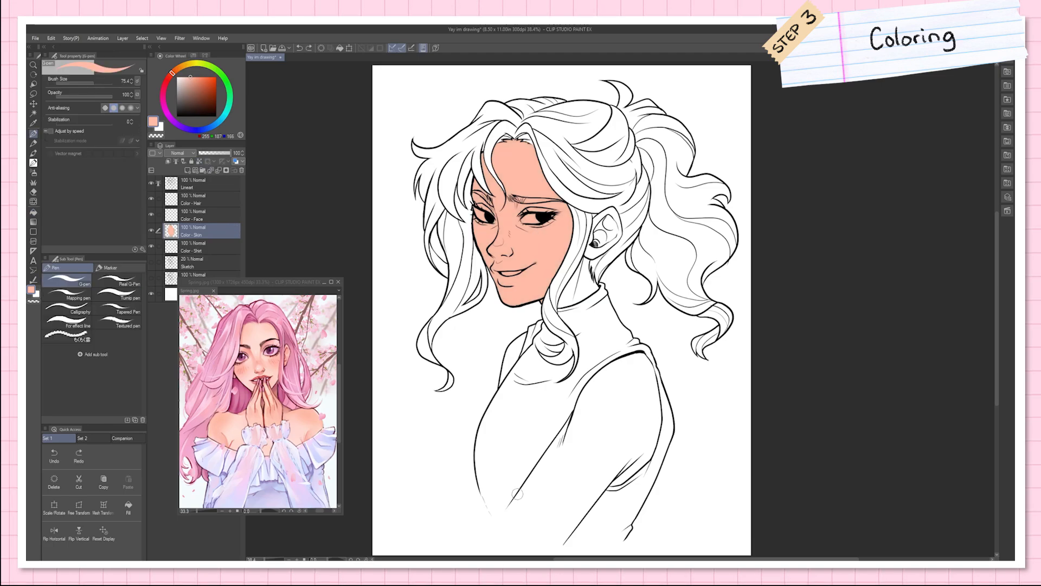
Step: Close the open end of the near arm with a pink skin stroke and fill the arm
{"action": "left_click_drag", "start_coordinate": [516, 494], "coordinate": [519, 512]}
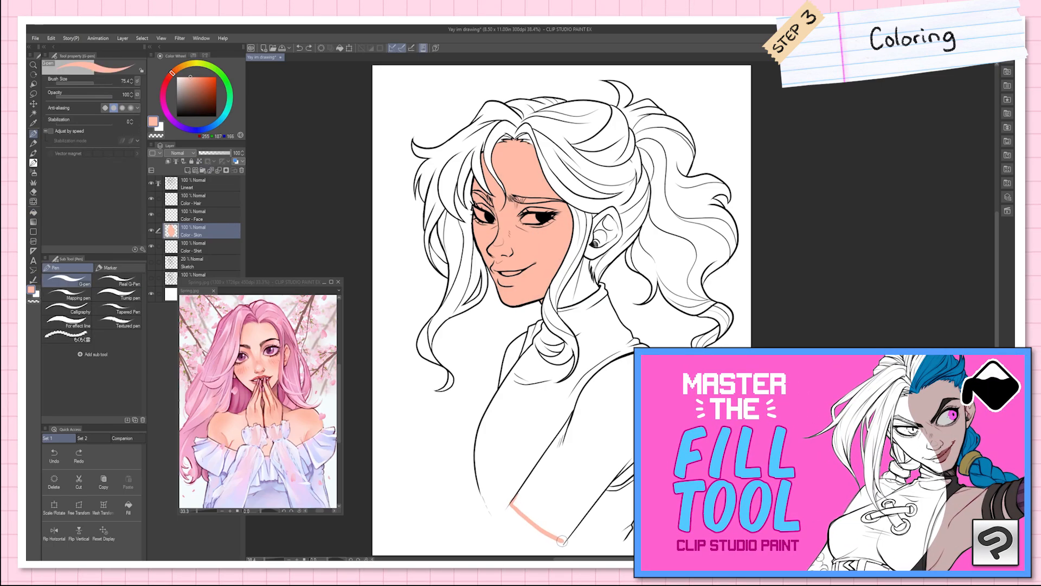
{"action": "key", "text": "g"}
{"action": "left_click", "coordinate": [628, 404]}
{"action": "key", "text": "p"}
{"action": "left_click_drag", "start_coordinate": [569, 435], "coordinate": [561, 444]}
{"action": "key", "text": "g"}
Step: Fill the neck and ear with the skin colour and paint in the leftover gaps in the ear
{"action": "left_click", "coordinate": [585, 288]}
{"action": "left_click", "coordinate": [611, 232]}
{"action": "left_click", "coordinate": [601, 236]}
{"action": "left_click", "coordinate": [602, 224]}
{"action": "left_click", "coordinate": [593, 237]}
{"action": "key", "text": "p"}
{"action": "left_click_drag", "start_coordinate": [593, 240], "coordinate": [596, 246]}
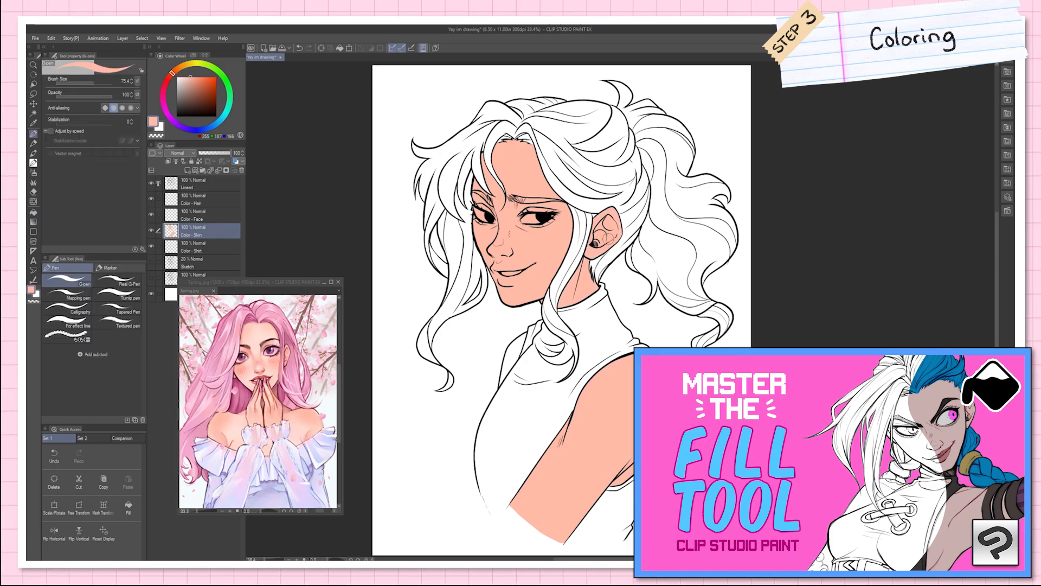
Step: Choose a greyish beige and fill the hair over the crown on the Color - Hair layer
{"action": "key", "text": "g"}
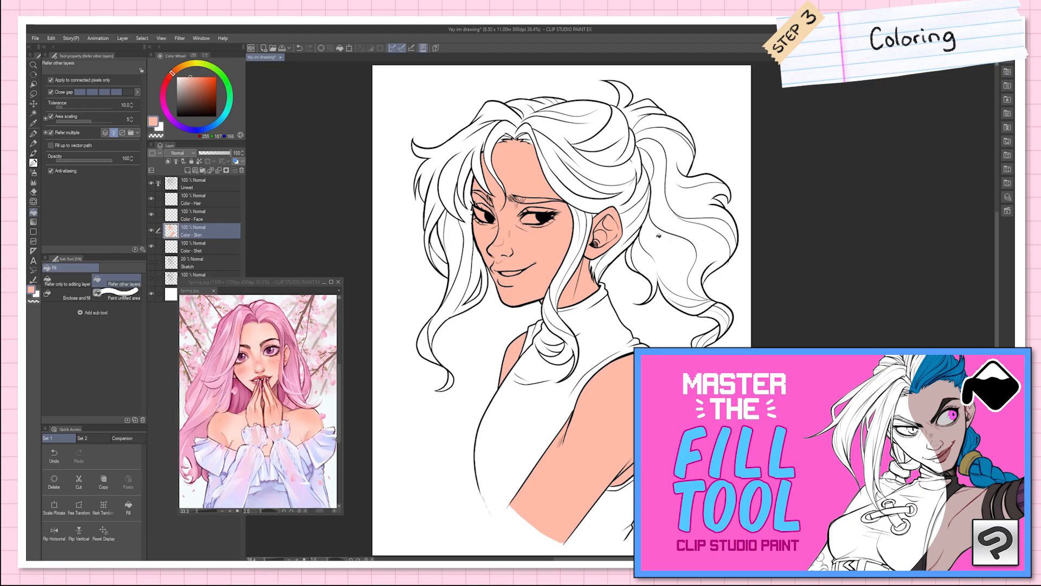
{"action": "left_click", "coordinate": [204, 203]}
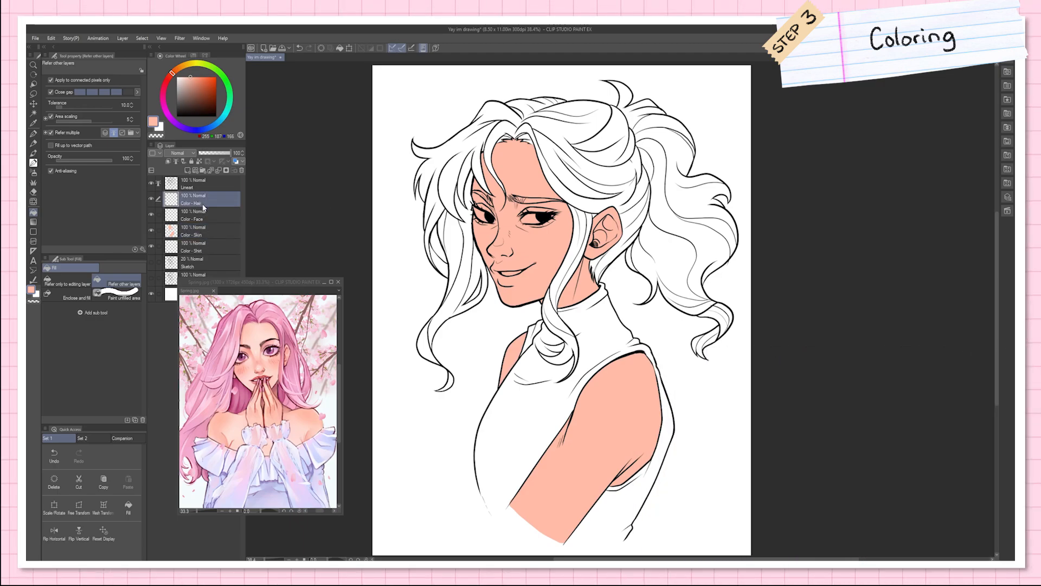
{"action": "left_click", "coordinate": [184, 65]}
{"action": "left_click", "coordinate": [185, 84]}
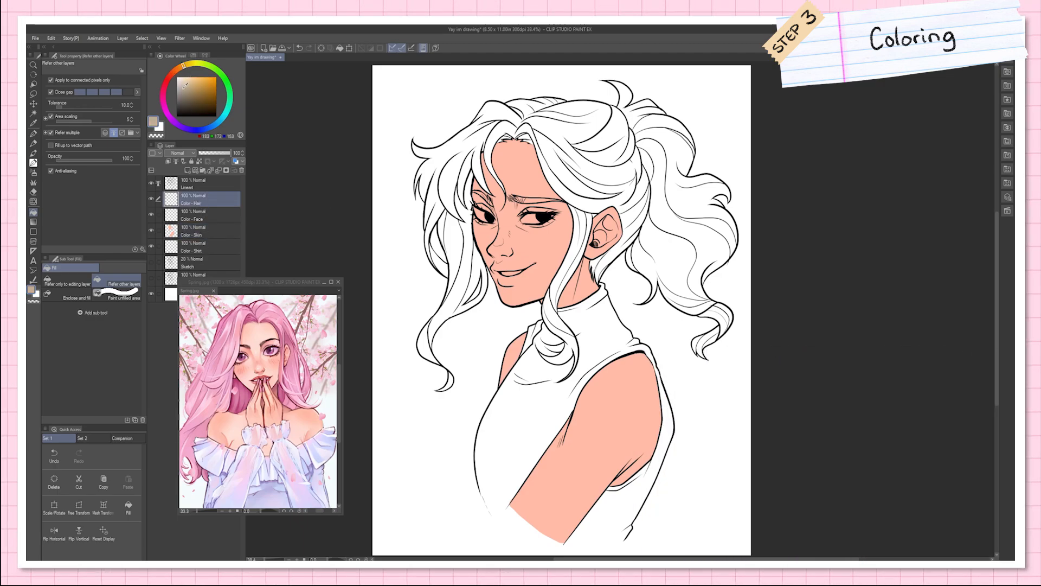
{"action": "left_click", "coordinate": [580, 165]}
{"action": "left_click", "coordinate": [611, 144]}
{"action": "left_click", "coordinate": [605, 186]}
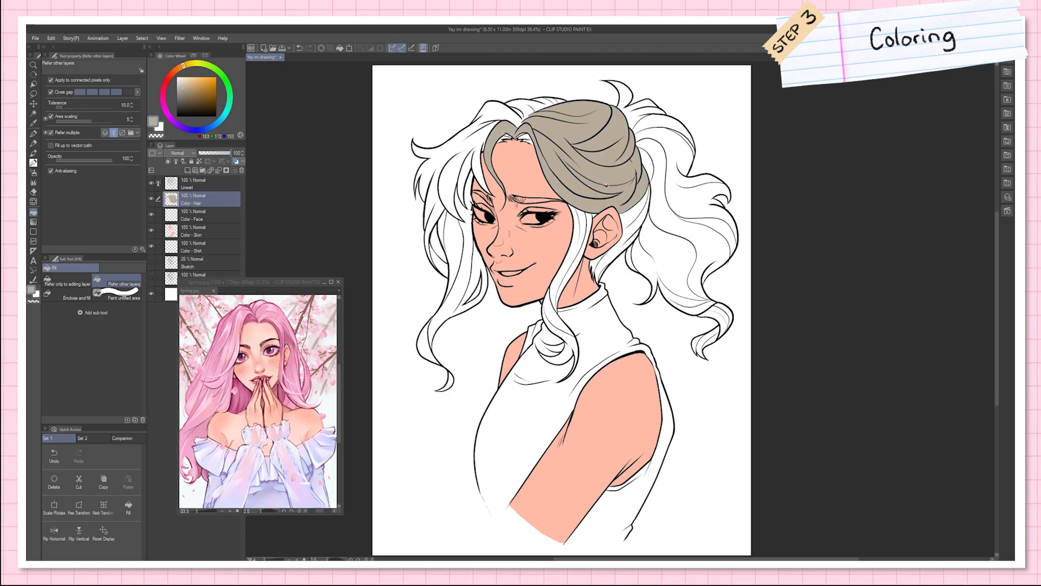
Step: Fill the lock beside the face, the ponytail and the hair behind the ear with the greyish beige on Color - Hair
{"action": "left_click", "coordinate": [583, 216]}
{"action": "left_click", "coordinate": [569, 344]}
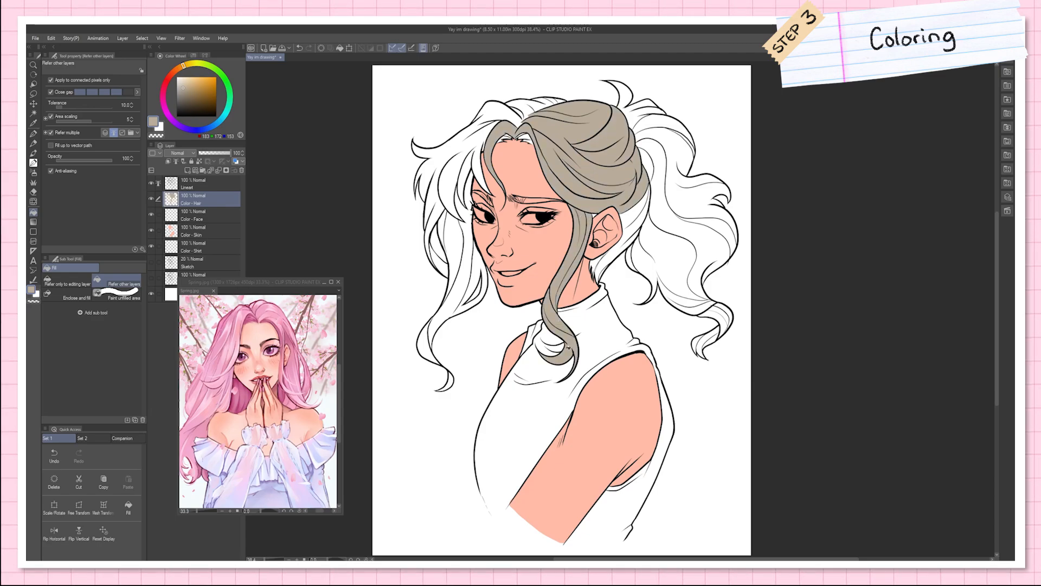
{"action": "key", "text": "p"}
{"action": "key", "text": "g"}
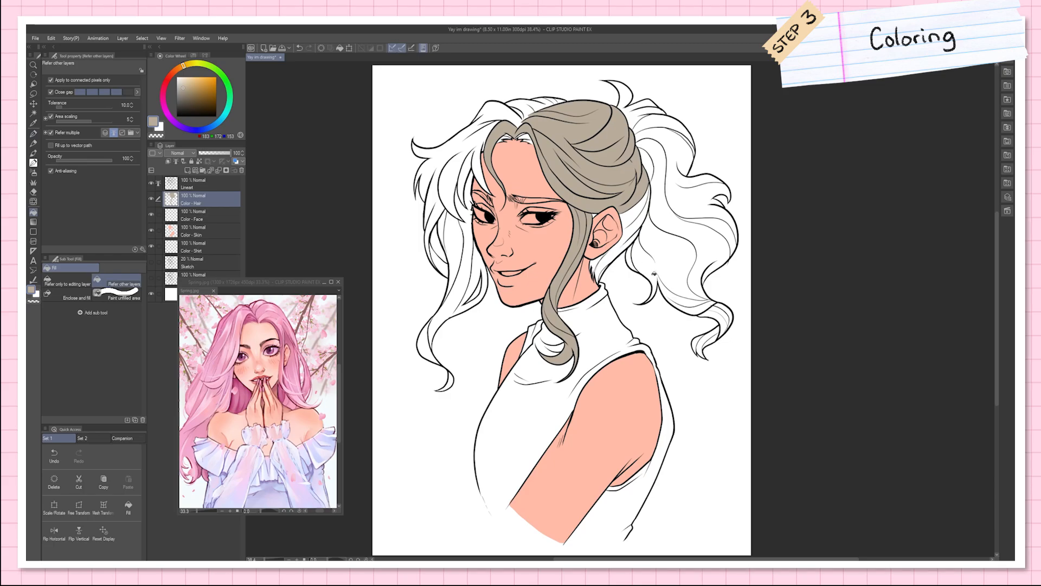
{"action": "left_click", "coordinate": [653, 273]}
{"action": "left_click", "coordinate": [632, 236]}
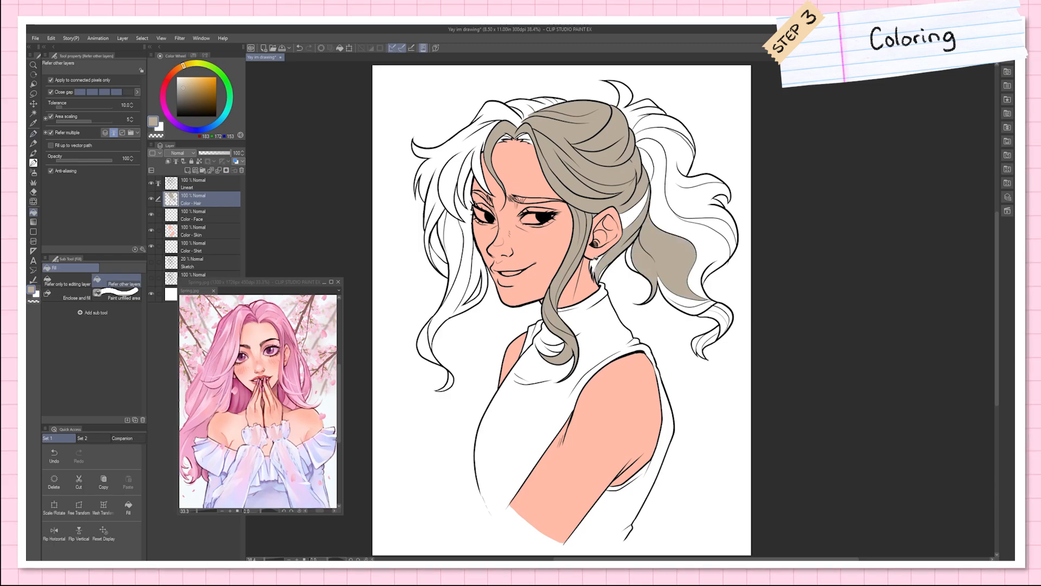
{"action": "left_click", "coordinate": [596, 266]}
{"action": "left_click", "coordinate": [637, 212]}
{"action": "key", "text": "p"}
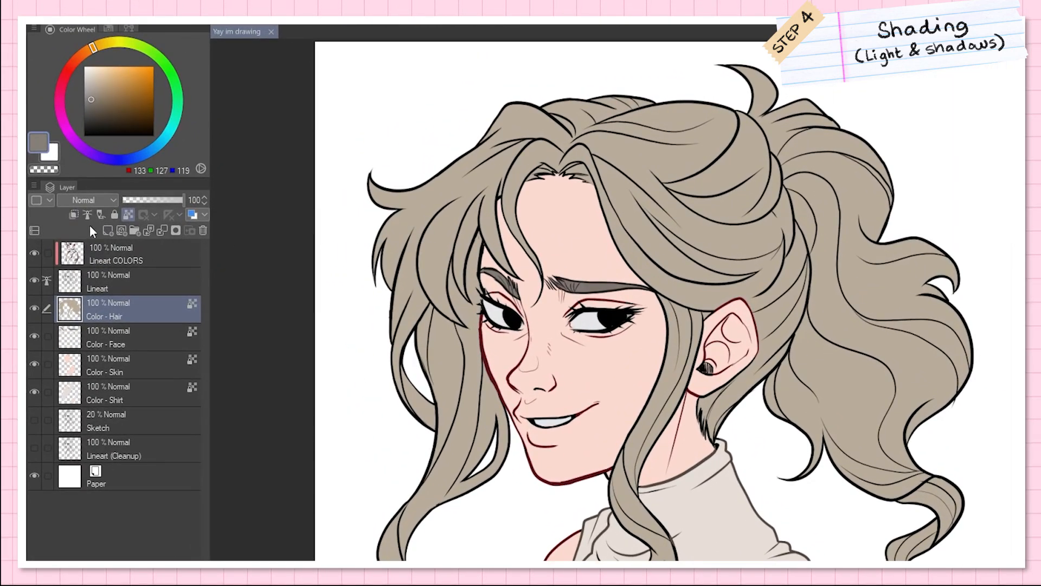
Step: Add a new layer named Shadows above all the others and set its blending mode to Multiply
{"action": "left_click", "coordinate": [108, 230]}
{"action": "left_click_drag", "start_coordinate": [133, 313], "coordinate": [140, 244]}
{"action": "double_click", "coordinate": [99, 260]}
{"action": "type", "text": "Shadows"}
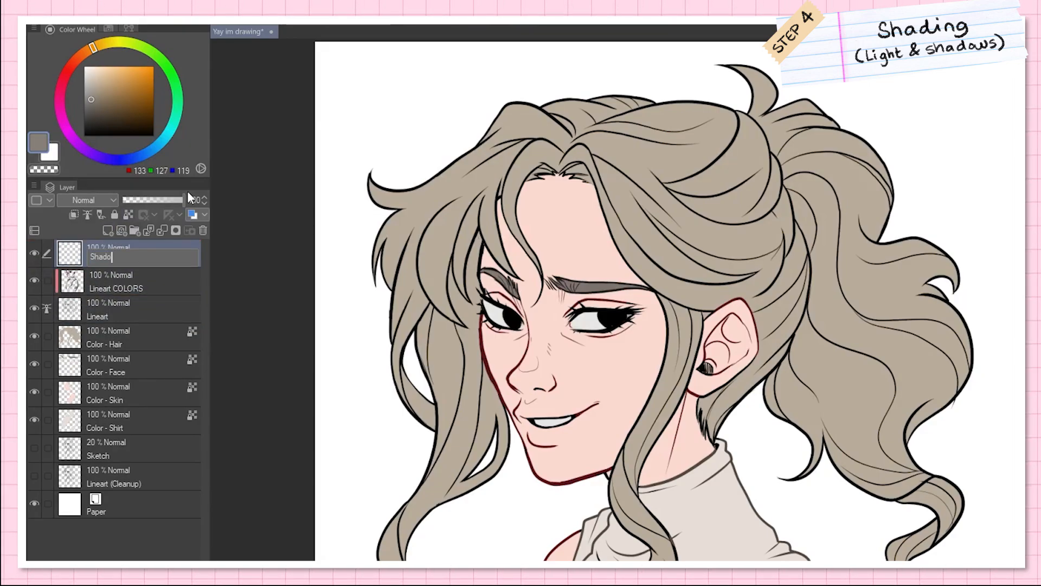
{"action": "key", "text": "Return"}
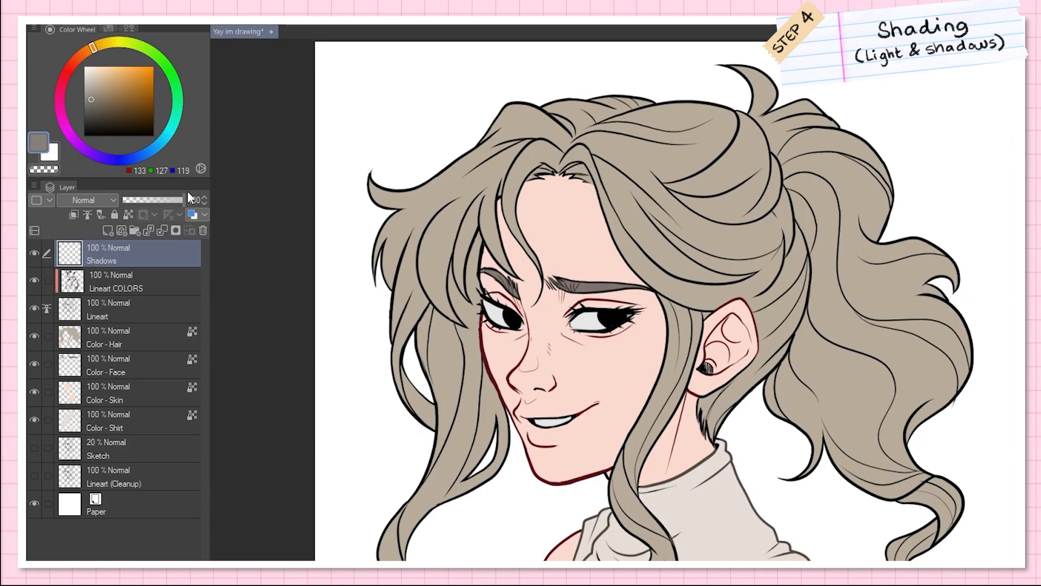
{"action": "left_click", "coordinate": [102, 200]}
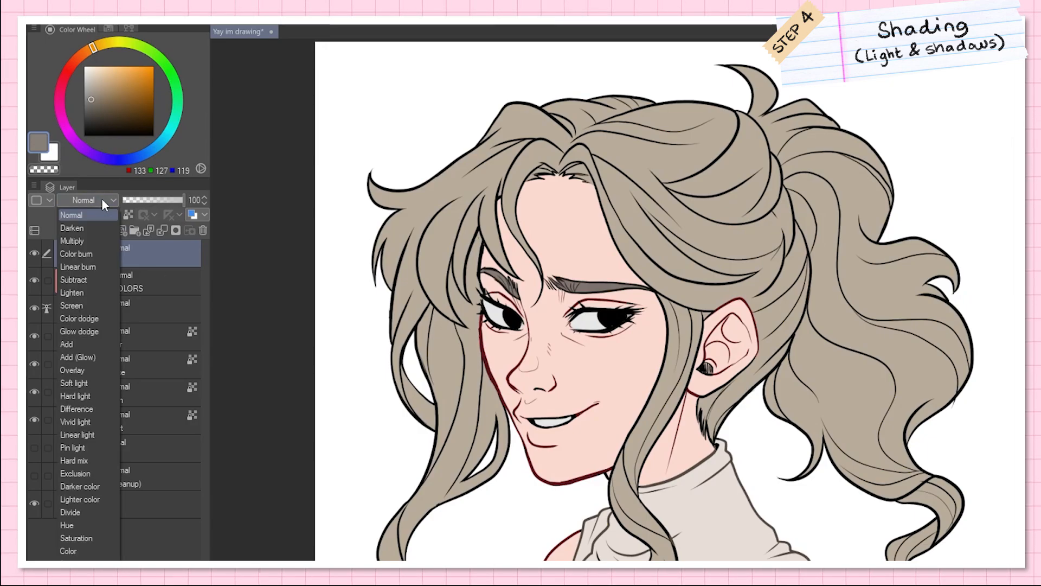
{"action": "left_click", "coordinate": [88, 241]}
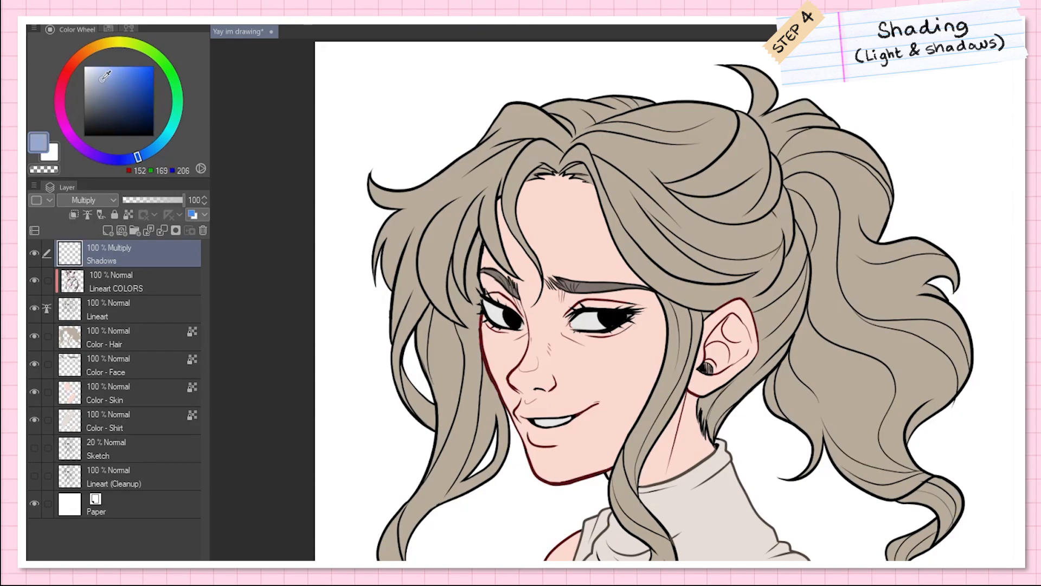
Step: Try a neutral grey shadow (136, 136, 136) across the face on the Shadows layer and undo it
{"action": "mouse_move", "coordinate": [111, 77]}
{"action": "left_mouse_down"}
{"action": "mouse_move", "coordinate": [76, 105]}
{"action": "mouse_move", "coordinate": [84, 98]}
{"action": "left_mouse_up"}
{"action": "mouse_move", "coordinate": [553, 249]}
{"action": "left_mouse_down"}
{"action": "mouse_move", "coordinate": [581, 402]}
{"action": "mouse_move", "coordinate": [627, 326]}
{"action": "mouse_move", "coordinate": [705, 310]}
{"action": "mouse_move", "coordinate": [721, 347]}
{"action": "left_mouse_up"}
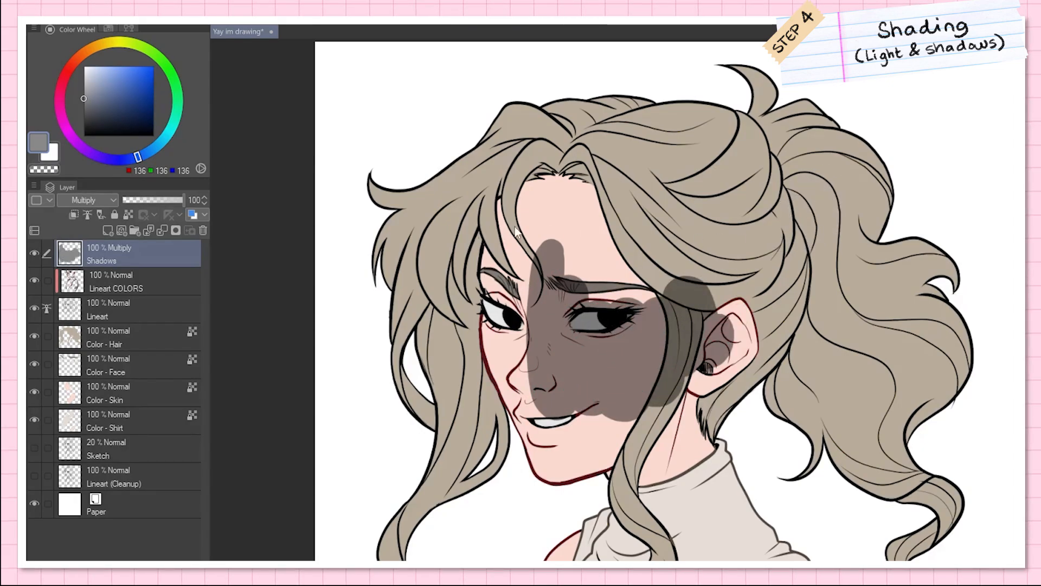
{"action": "key", "text": "ctrl+z"}
Step: Try a blue-violet shadow (135, 143, 196) and a lighter one (166, 171, 203) across the face, undoing each
{"action": "left_click", "coordinate": [105, 82]}
{"action": "left_click_drag", "start_coordinate": [138, 158], "coordinate": [127, 158]}
{"action": "mouse_move", "coordinate": [512, 249]}
{"action": "left_mouse_down"}
{"action": "mouse_move", "coordinate": [569, 380]}
{"action": "mouse_move", "coordinate": [710, 288]}
{"action": "mouse_move", "coordinate": [748, 304]}
{"action": "left_mouse_up"}
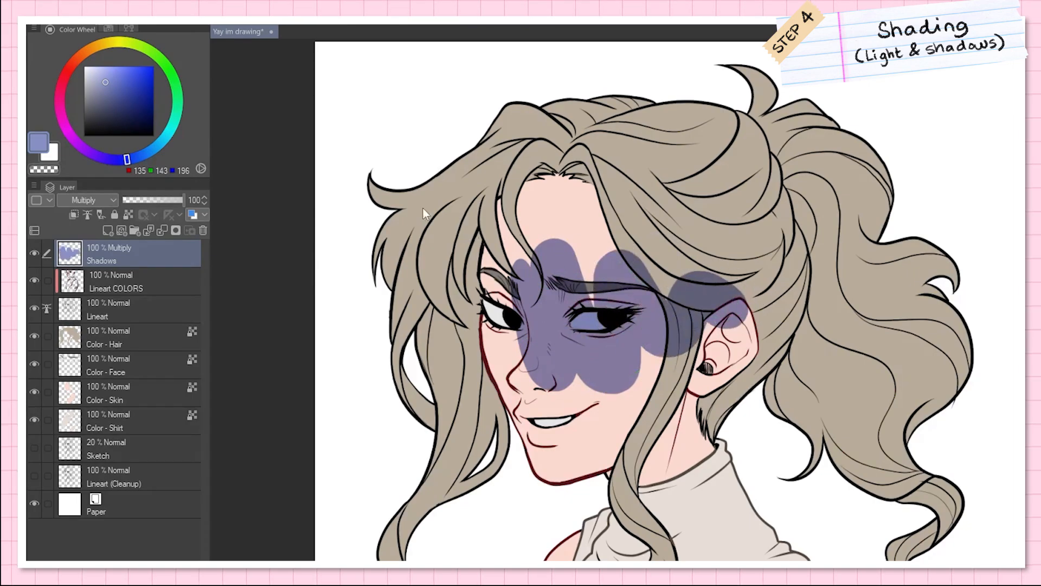
{"action": "key", "text": "ctrl+z"}
{"action": "left_click", "coordinate": [97, 81]}
{"action": "mouse_move", "coordinate": [518, 307]}
{"action": "left_mouse_down"}
{"action": "mouse_move", "coordinate": [521, 320]}
{"action": "mouse_move", "coordinate": [621, 275]}
{"action": "mouse_move", "coordinate": [753, 303]}
{"action": "mouse_move", "coordinate": [762, 320]}
{"action": "left_mouse_up"}
{"action": "key", "text": "ctrl+z"}
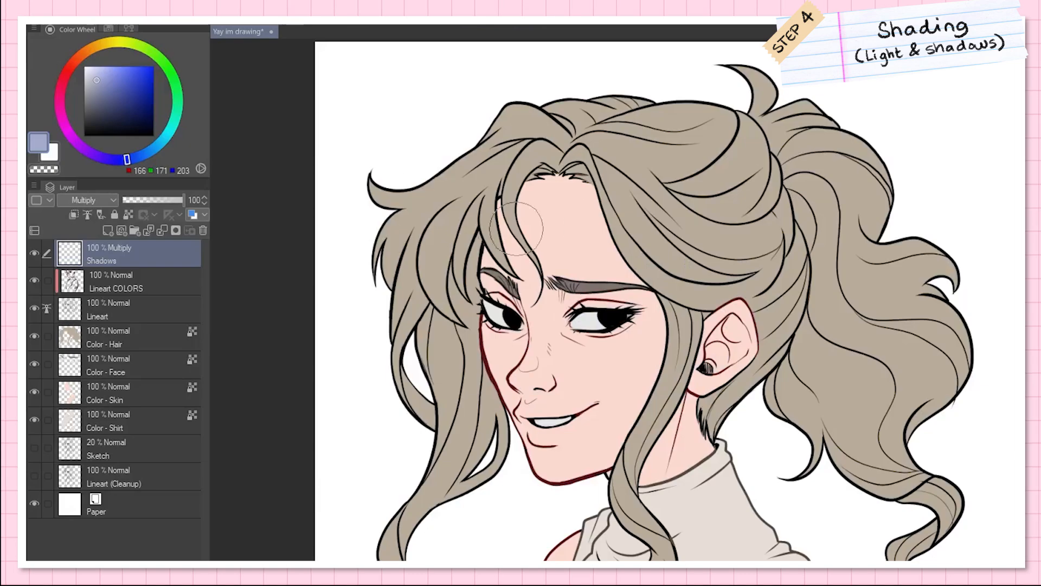
Step: Choose a muted blue (143, 148, 181), auto-select the blank background and invert the selection to isolate the character
{"action": "left_click", "coordinate": [98, 87]}
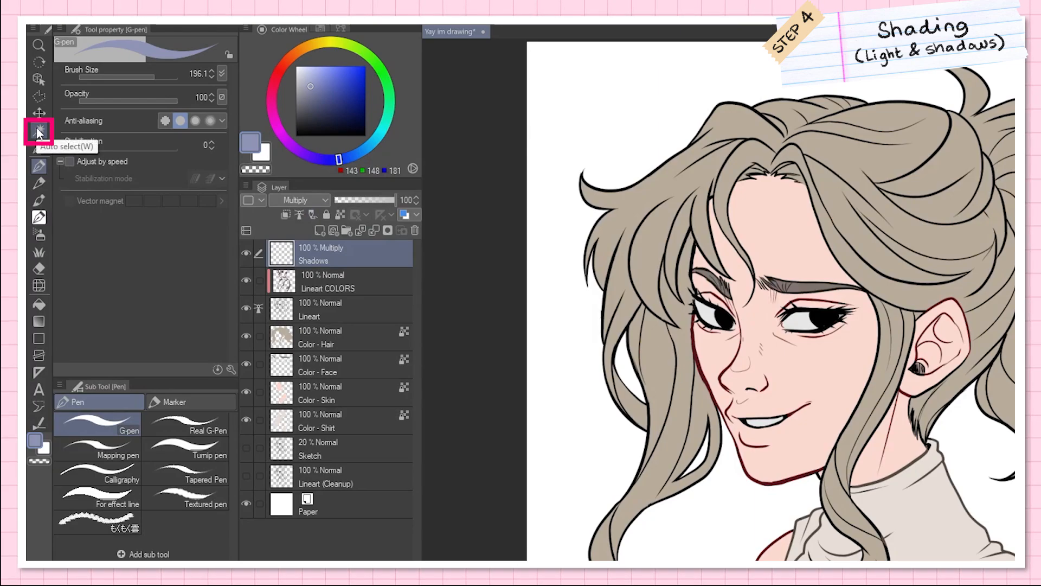
{"action": "left_click", "coordinate": [37, 131]}
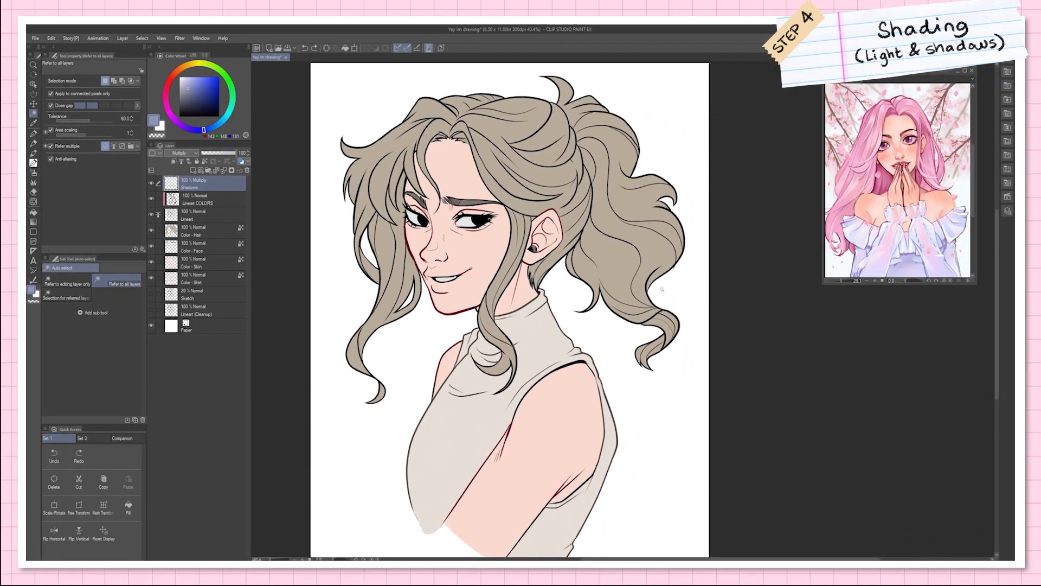
{"action": "left_click", "coordinate": [671, 291]}
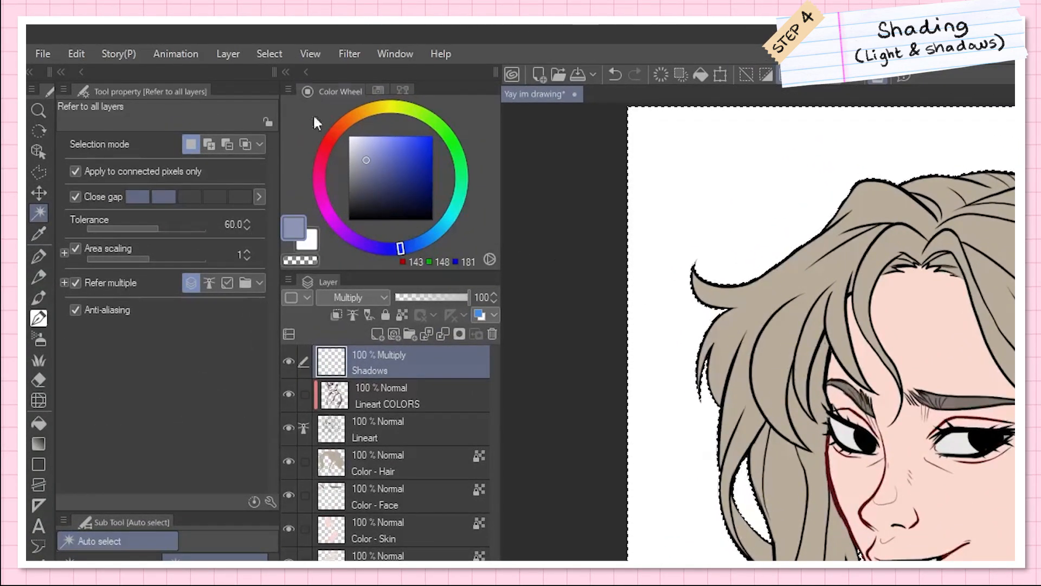
{"action": "left_click", "coordinate": [274, 53]}
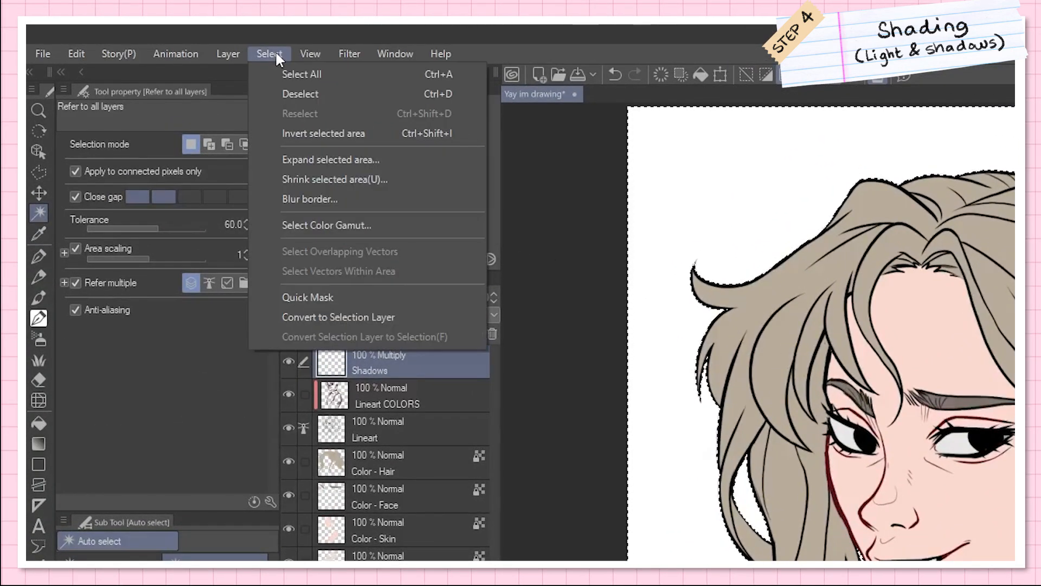
{"action": "left_click", "coordinate": [347, 132]}
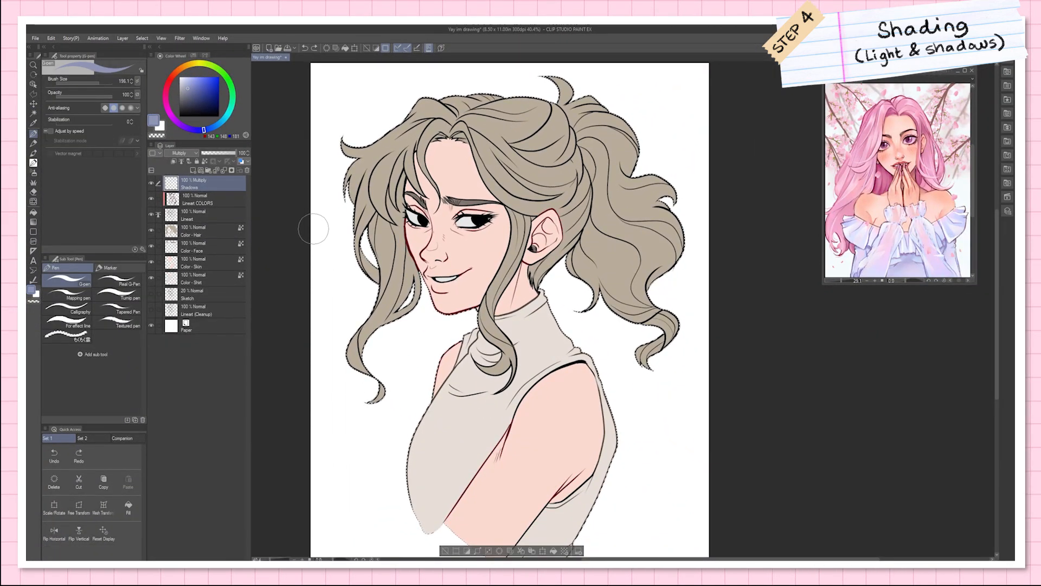
Step: Sweep broad shadow strokes across the hair, face and torso to test the selection boundary
{"action": "left_click_drag", "start_coordinate": [358, 208], "coordinate": [612, 111]}
{"action": "left_click_drag", "start_coordinate": [634, 133], "coordinate": [463, 245]}
{"action": "left_click_drag", "start_coordinate": [677, 222], "coordinate": [445, 312]}
{"action": "left_click_drag", "start_coordinate": [564, 322], "coordinate": [412, 440]}
{"action": "left_click_drag", "start_coordinate": [596, 385], "coordinate": [418, 466]}
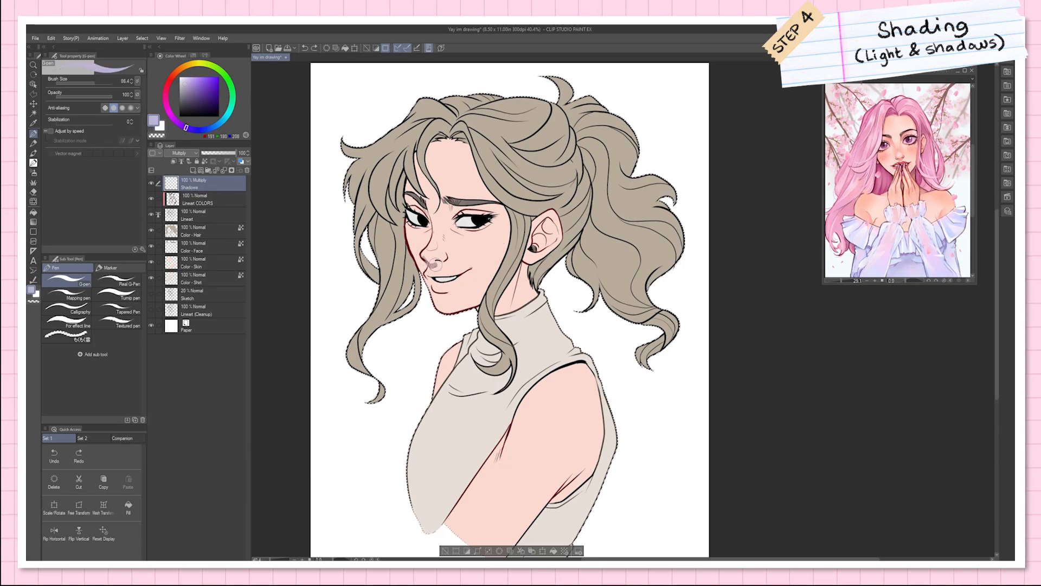
Step: Paint lavender shadows over the far-side hair and its long front locks on the Shadows layer with a smaller G-pen
{"action": "mouse_move", "coordinate": [482, 104]}
{"action": "left_mouse_down"}
{"action": "mouse_move", "coordinate": [433, 146]}
{"action": "mouse_move", "coordinate": [431, 206]}
{"action": "mouse_move", "coordinate": [372, 111]}
{"action": "left_mouse_up"}
{"action": "left_click_drag", "start_coordinate": [372, 217], "coordinate": [374, 387]}
{"action": "left_click_drag", "start_coordinate": [342, 301], "coordinate": [369, 358]}
{"action": "key", "text": "bracketleft"}
{"action": "key", "text": "bracketleft"}
{"action": "key", "text": "bracketleft"}
{"action": "key", "text": "ctrl+z"}
Step: Paint lavender shadows on the far shoulder, neck, ear, forehead, shirt back and ponytail, and get the eraser ready for cleanup
{"action": "left_click_drag", "start_coordinate": [471, 335], "coordinate": [441, 380]}
{"action": "left_click_drag", "start_coordinate": [520, 268], "coordinate": [500, 311]}
{"action": "left_click_drag", "start_coordinate": [547, 222], "coordinate": [538, 246]}
{"action": "left_click_drag", "start_coordinate": [500, 198], "coordinate": [541, 181]}
{"action": "left_click_drag", "start_coordinate": [632, 442], "coordinate": [529, 534]}
{"action": "left_click_drag", "start_coordinate": [631, 108], "coordinate": [689, 272]}
{"action": "key", "text": "e"}
Step: Add a new layer named Highlights above Shadows and set its blending mode to Screen
{"action": "left_click", "coordinate": [193, 169]}
{"action": "double_click", "coordinate": [202, 182]}
{"action": "type", "text": "Highlights"}
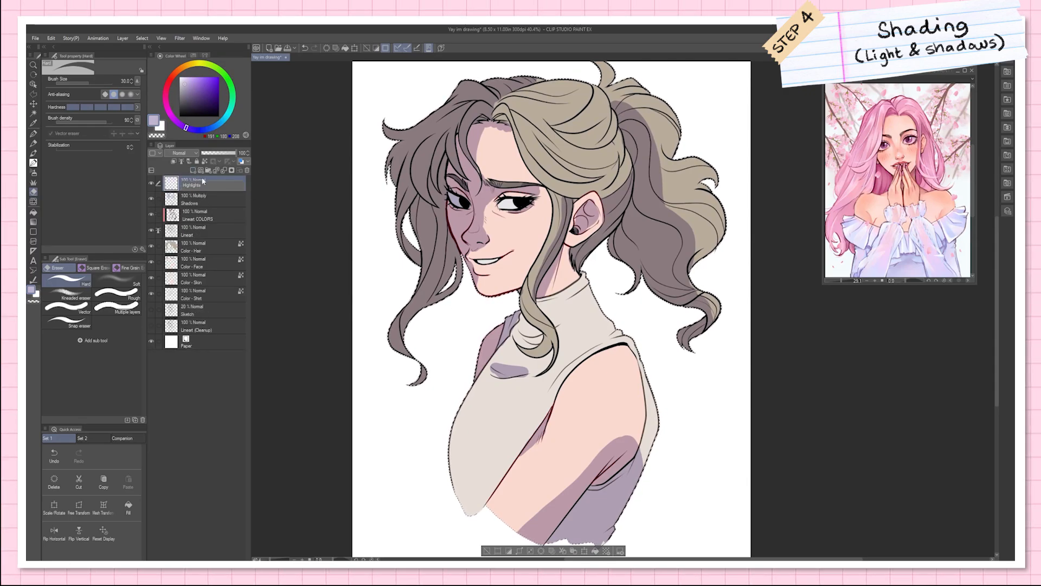
{"action": "left_click", "coordinate": [184, 153]}
{"action": "left_click", "coordinate": [173, 213]}
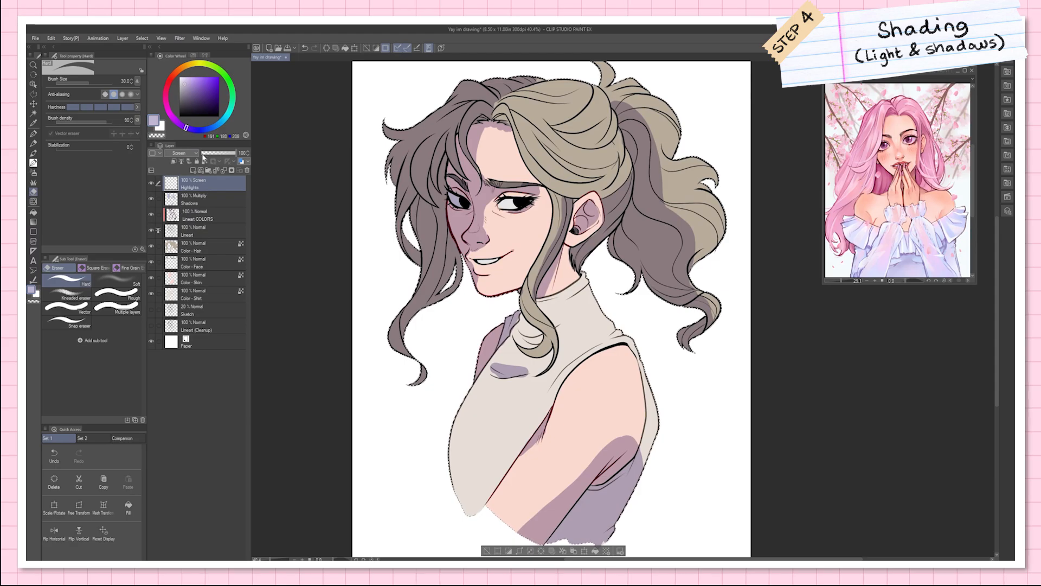
Step: Dab small G-pen highlights on the nose, lower lip, mouth corner and under the eye on the Highlights layer
{"action": "key", "text": "p"}
{"action": "left_click_drag", "start_coordinate": [471, 229], "coordinate": [477, 228]}
{"action": "left_click_drag", "start_coordinate": [487, 270], "coordinate": [493, 269]}
{"action": "left_click", "coordinate": [512, 250]}
{"action": "left_click_drag", "start_coordinate": [504, 196], "coordinate": [516, 193]}
Step: Add soft-brush highlights to the near arm, choose a light pink and brush it over the crown and ponytail
{"action": "key", "text": "b"}
{"action": "left_click", "coordinate": [76, 296]}
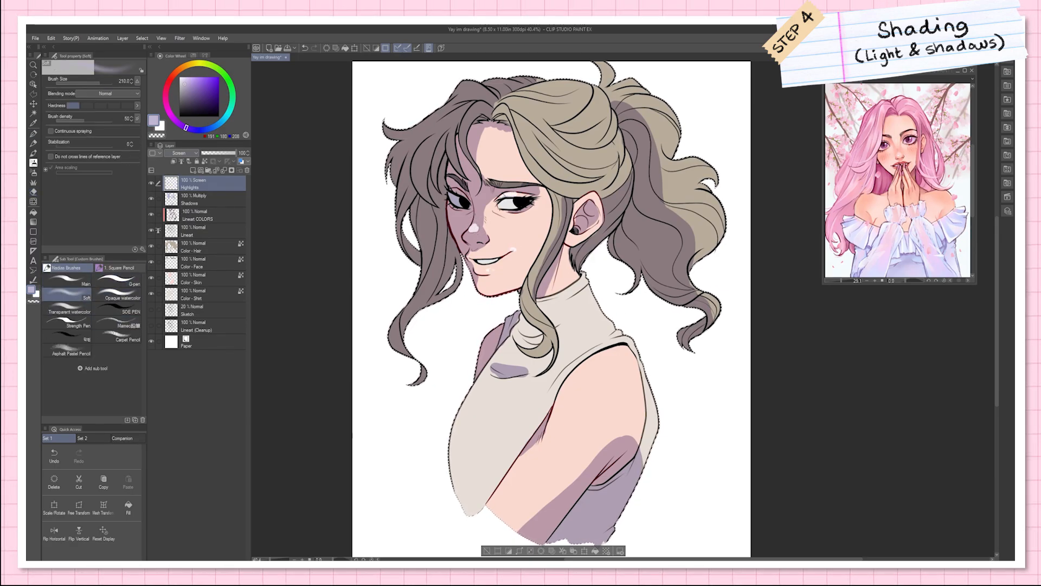
{"action": "left_click_drag", "start_coordinate": [595, 386], "coordinate": [564, 458]}
{"action": "left_click", "coordinate": [166, 99]}
{"action": "left_click", "coordinate": [196, 78]}
{"action": "left_click_drag", "start_coordinate": [558, 146], "coordinate": [588, 103]}
{"action": "left_click_drag", "start_coordinate": [670, 109], "coordinate": [718, 209]}
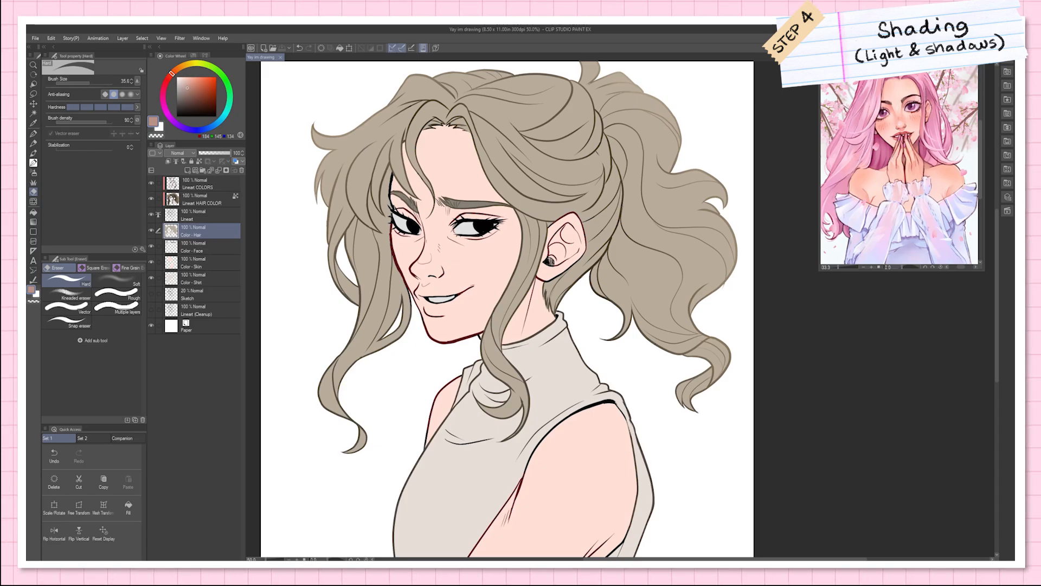
Step: Create a layer named Shading directly above Color - Skin and clip it to the skin layer
{"action": "left_click", "coordinate": [201, 265]}
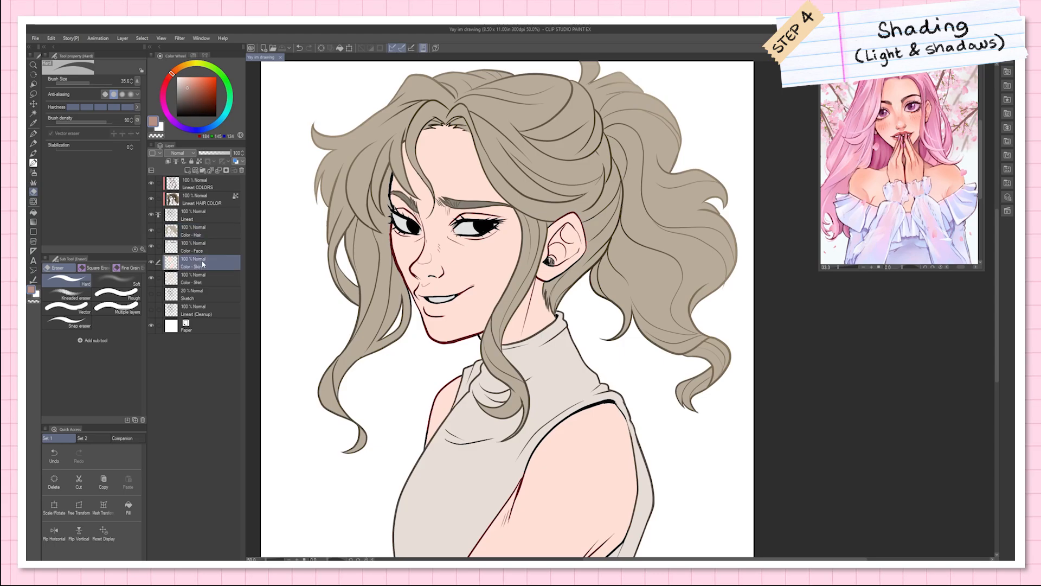
{"action": "left_click", "coordinate": [187, 170]}
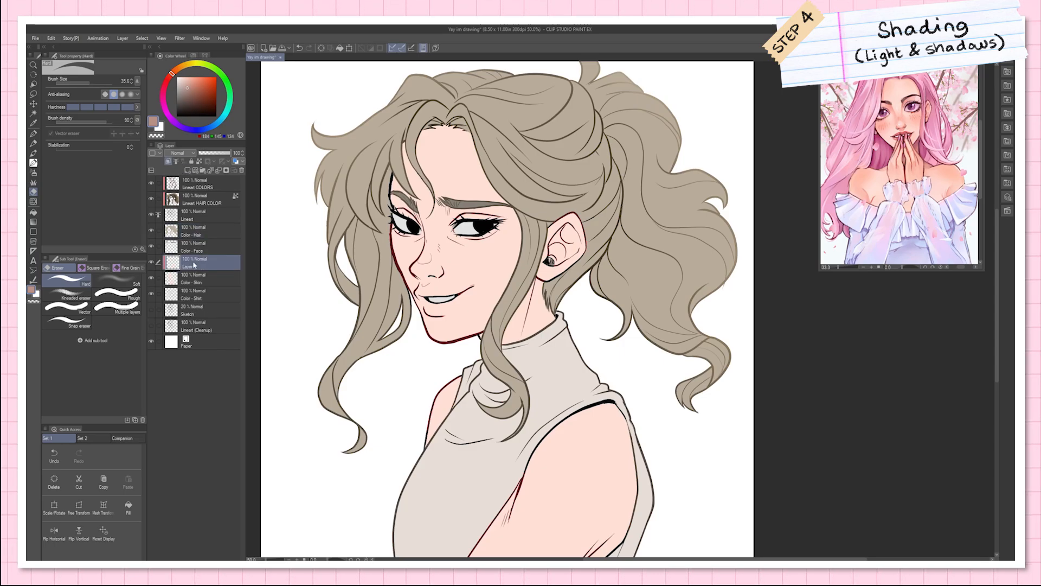
{"action": "type", "text": "Shading"}
Step: Paint dusty pink shadows under the nose and down the far side of the face on the clipped Shading layer
{"action": "mouse_move", "coordinate": [411, 270]}
{"action": "left_mouse_down"}
{"action": "mouse_move", "coordinate": [425, 285]}
{"action": "mouse_move", "coordinate": [441, 269]}
{"action": "mouse_move", "coordinate": [417, 274]}
{"action": "mouse_move", "coordinate": [448, 271]}
{"action": "left_mouse_up"}
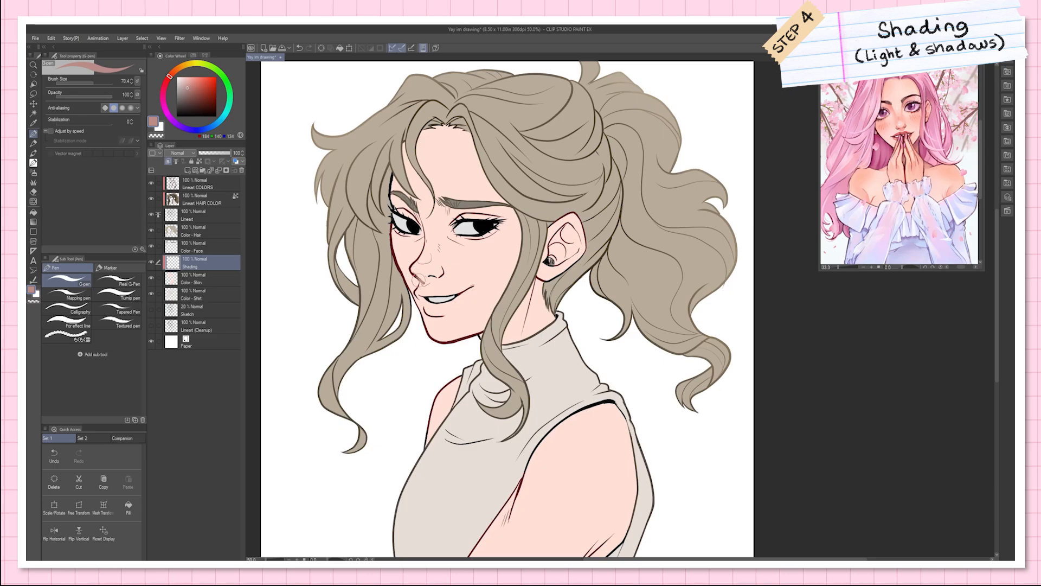
{"action": "key", "text": "e"}
{"action": "key", "text": "b"}
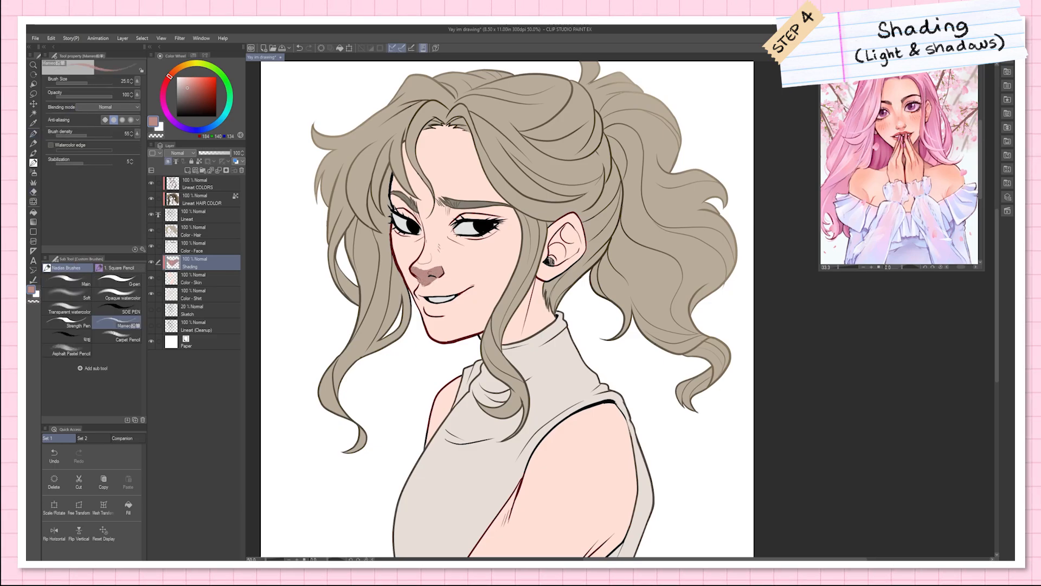
{"action": "key", "text": "e"}
{"action": "key", "text": "p"}
{"action": "left_click_drag", "start_coordinate": [394, 239], "coordinate": [412, 284]}
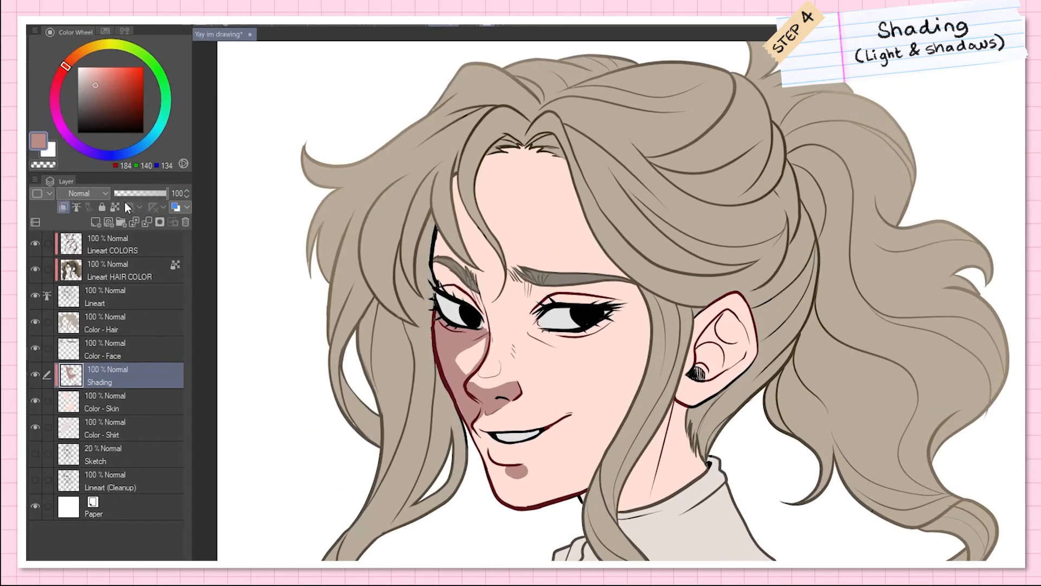
Step: Delete the Shading layer and lock transparent pixels on Color - Skin
{"action": "left_click", "coordinate": [185, 222]}
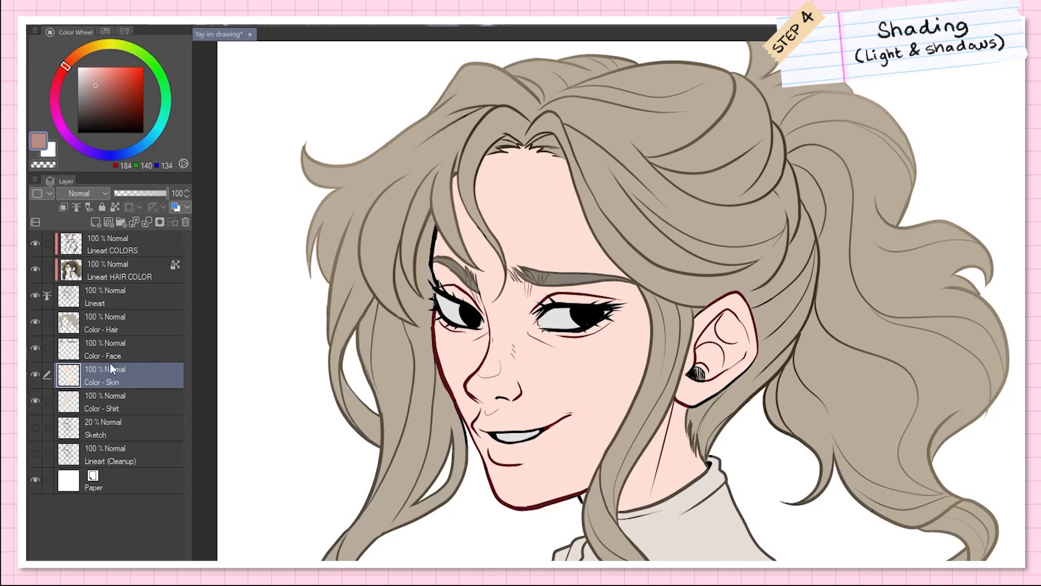
{"action": "left_click", "coordinate": [116, 206]}
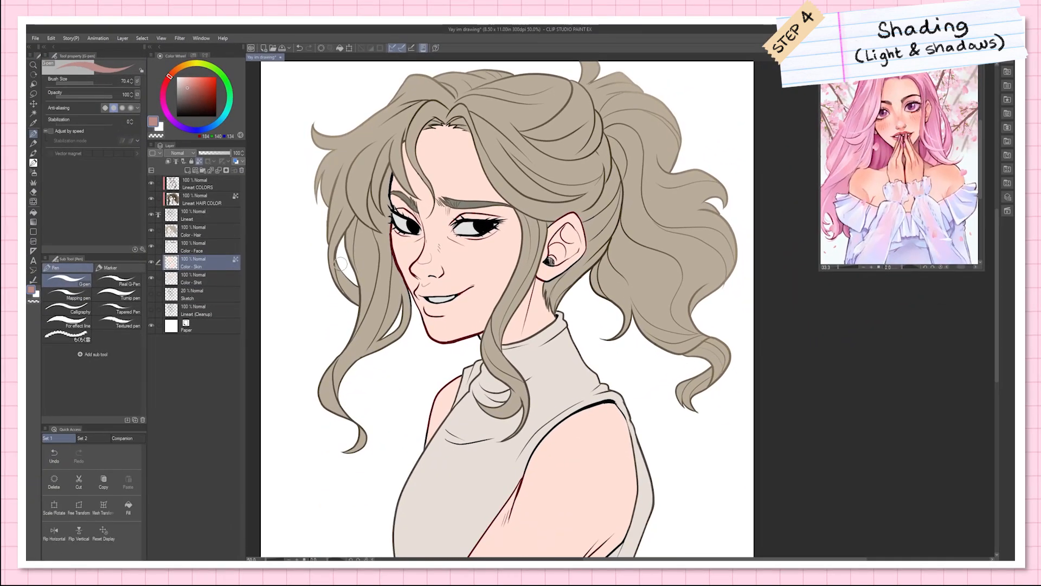
Step: Test the transparency lock with diagonal dusty pink G-pen strokes across the face, ear, neck and far shoulder
{"action": "left_click_drag", "start_coordinate": [323, 273], "coordinate": [507, 179]}
{"action": "left_click_drag", "start_coordinate": [347, 318], "coordinate": [534, 205]}
{"action": "left_click_drag", "start_coordinate": [312, 356], "coordinate": [589, 211]}
{"action": "left_click_drag", "start_coordinate": [347, 368], "coordinate": [590, 219]}
{"action": "mouse_move", "coordinate": [369, 380]}
{"action": "left_mouse_down"}
{"action": "mouse_move", "coordinate": [591, 238]}
{"action": "mouse_move", "coordinate": [591, 251]}
{"action": "left_mouse_up"}
{"action": "left_click_drag", "start_coordinate": [412, 407], "coordinate": [558, 305]}
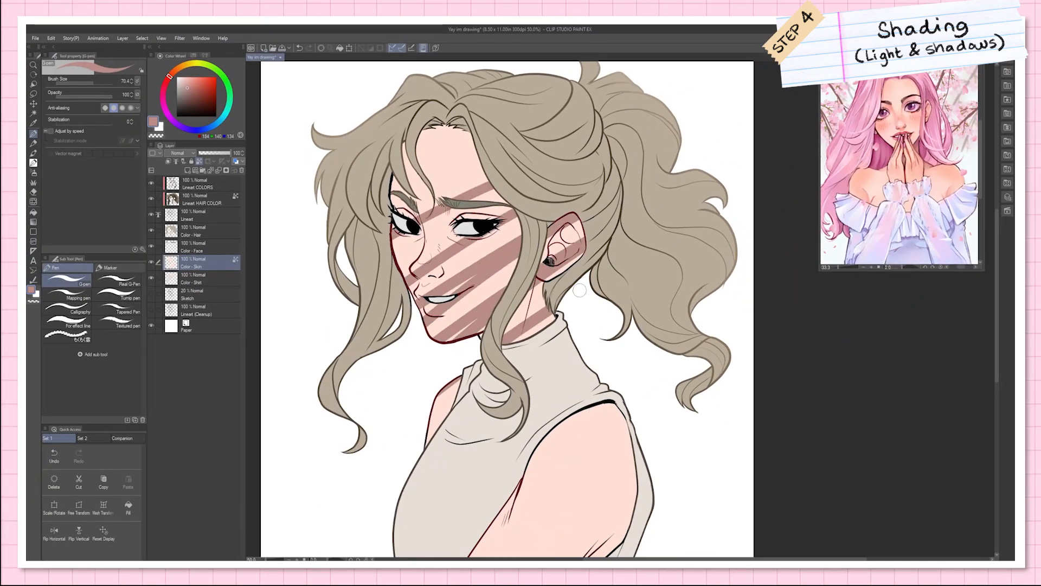
{"action": "left_click_drag", "start_coordinate": [516, 340], "coordinate": [559, 304]}
{"action": "left_click_drag", "start_coordinate": [429, 434], "coordinate": [457, 392]}
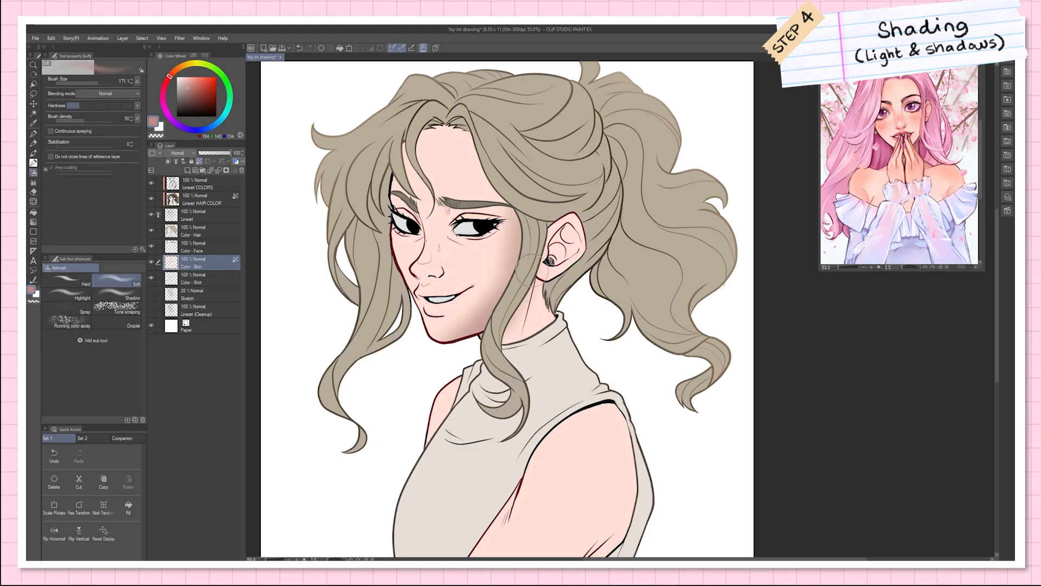
Step: Airbrush soft shading onto the forehead, the nose side and around the near eye on Color - Skin
{"action": "left_click_drag", "start_coordinate": [418, 130], "coordinate": [472, 144]}
{"action": "left_click_drag", "start_coordinate": [396, 228], "coordinate": [440, 282]}
{"action": "left_click_drag", "start_coordinate": [445, 212], "coordinate": [493, 238]}
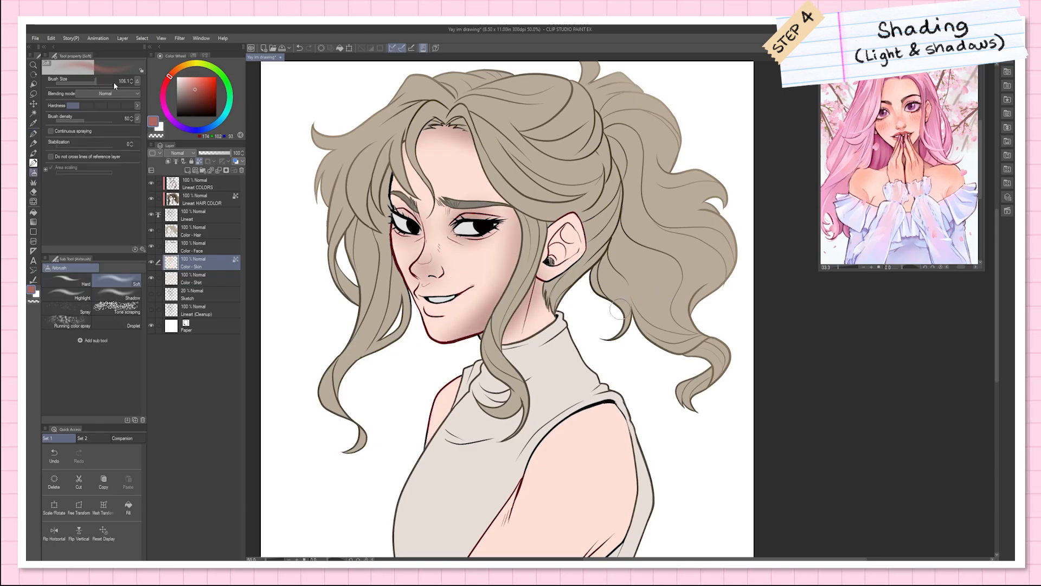
Step: Deepen the skin with soft reddish airbrush strokes around the eyes, nose, mouth, ear, neck and hairline
{"action": "left_click_drag", "start_coordinate": [395, 208], "coordinate": [420, 217]}
{"action": "left_click_drag", "start_coordinate": [454, 223], "coordinate": [500, 216]}
{"action": "left_click_drag", "start_coordinate": [416, 273], "coordinate": [438, 267]}
{"action": "left_click_drag", "start_coordinate": [424, 298], "coordinate": [463, 294]}
{"action": "left_click_drag", "start_coordinate": [565, 233], "coordinate": [553, 258]}
{"action": "left_click_drag", "start_coordinate": [506, 336], "coordinate": [519, 318]}
{"action": "left_click_drag", "start_coordinate": [448, 131], "coordinate": [477, 146]}
{"action": "left_click", "coordinate": [485, 317], "text": "alt"}
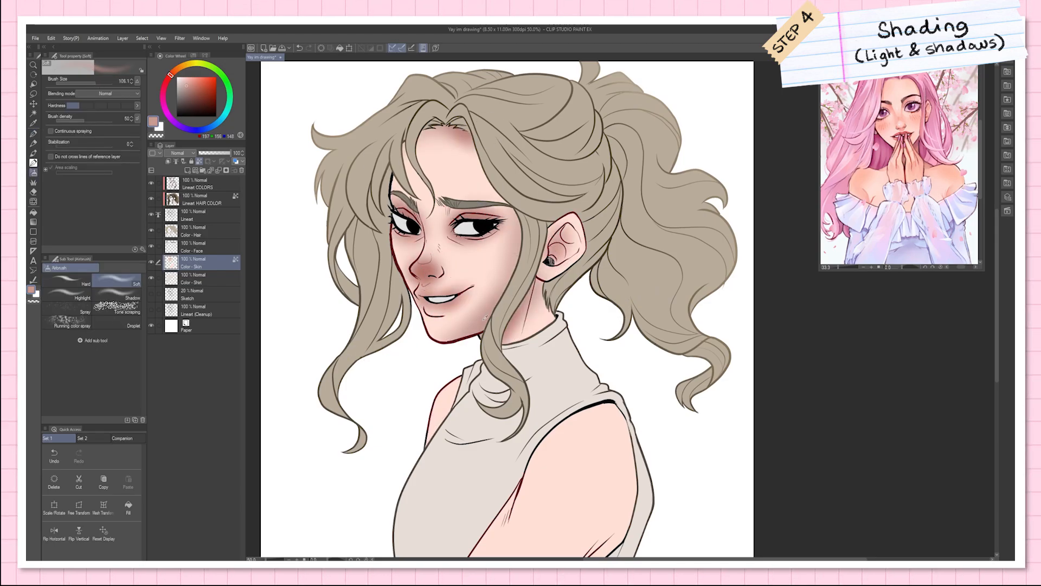
Step: Define crisper G-pen shading around the nose, near eye, cheek and forehead hairline on Color - Skin
{"action": "key", "text": "p"}
{"action": "left_click", "coordinate": [425, 270], "text": "alt"}
{"action": "mouse_move", "coordinate": [416, 275]}
{"action": "left_mouse_down"}
{"action": "mouse_move", "coordinate": [426, 282]}
{"action": "mouse_move", "coordinate": [440, 267]}
{"action": "left_mouse_up"}
{"action": "left_click_drag", "start_coordinate": [440, 267], "coordinate": [433, 279]}
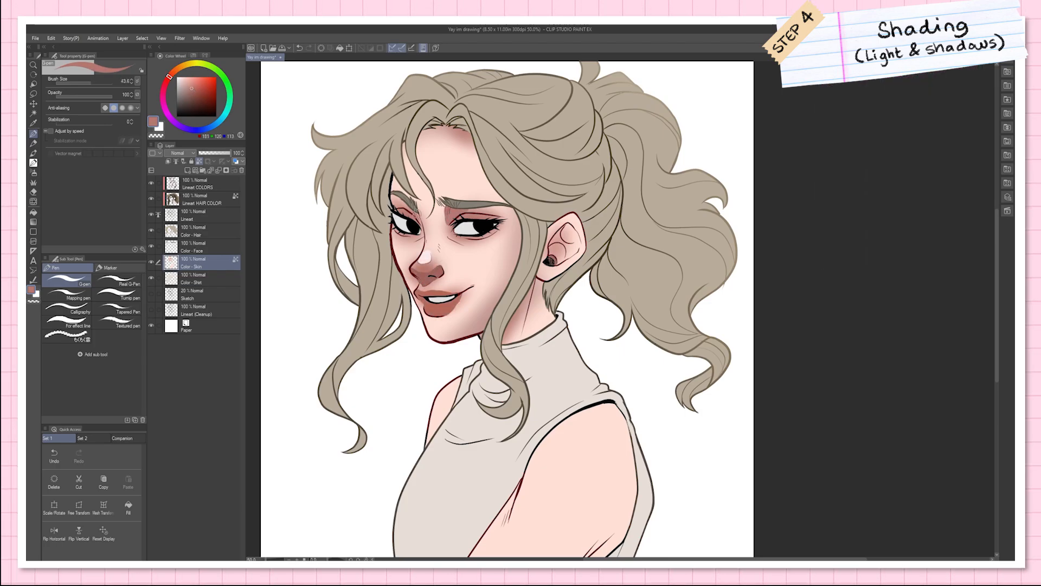
{"action": "mouse_move", "coordinate": [410, 264]}
{"action": "left_mouse_down"}
{"action": "mouse_move", "coordinate": [425, 238]}
{"action": "mouse_move", "coordinate": [395, 251]}
{"action": "mouse_move", "coordinate": [418, 282]}
{"action": "left_mouse_up"}
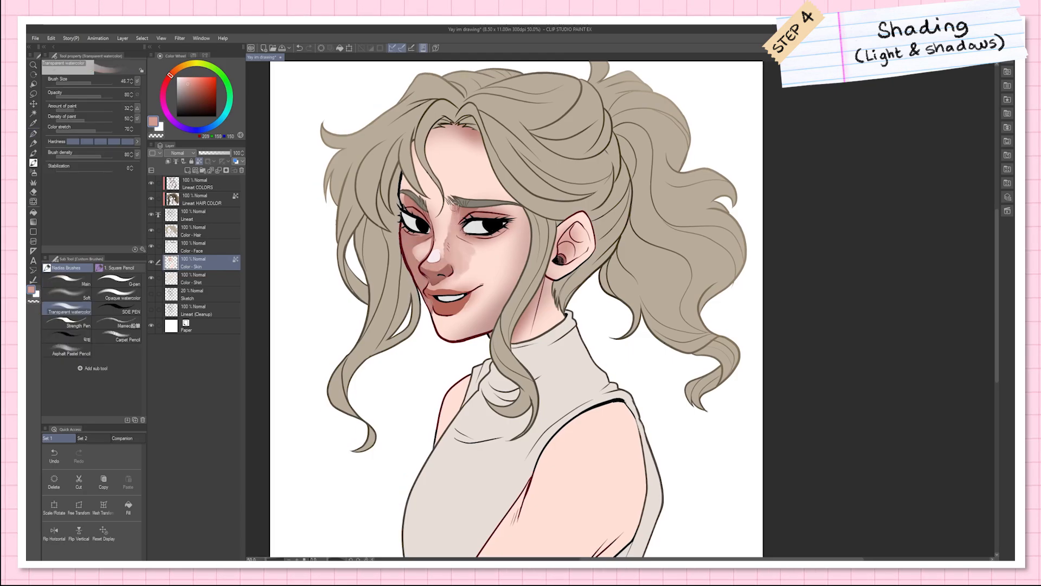
{"action": "mouse_move", "coordinate": [455, 212]}
{"action": "left_mouse_down"}
{"action": "mouse_move", "coordinate": [446, 252]}
{"action": "mouse_move", "coordinate": [454, 245]}
{"action": "left_mouse_up"}
{"action": "key", "text": "]"}
{"action": "left_click", "coordinate": [477, 260], "text": "alt"}
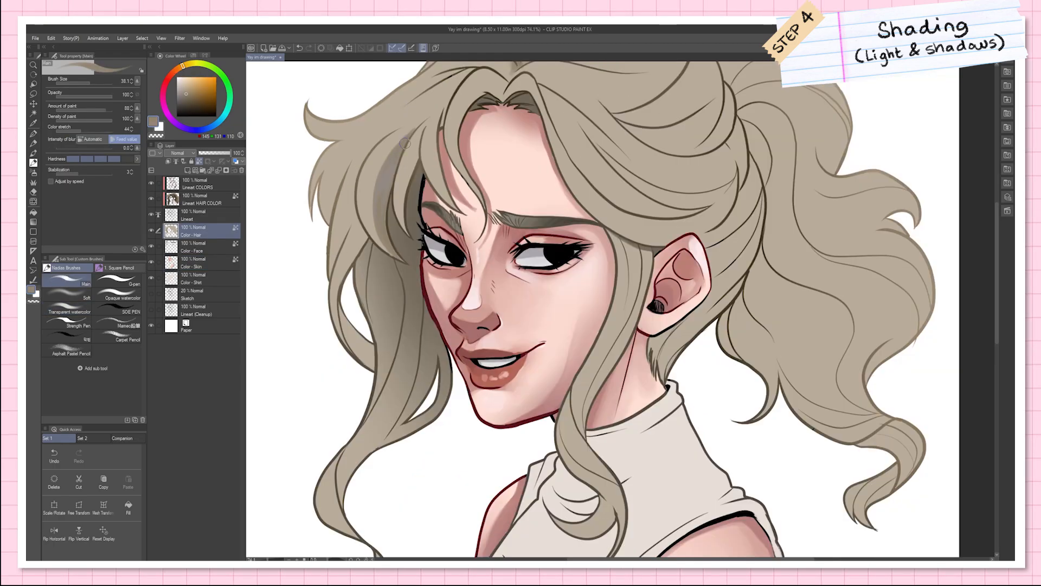
{"action": "mouse_move", "coordinate": [404, 143]}
{"action": "left_mouse_down"}
{"action": "mouse_move", "coordinate": [418, 219]}
{"action": "mouse_move", "coordinate": [415, 195]}
{"action": "left_mouse_up"}
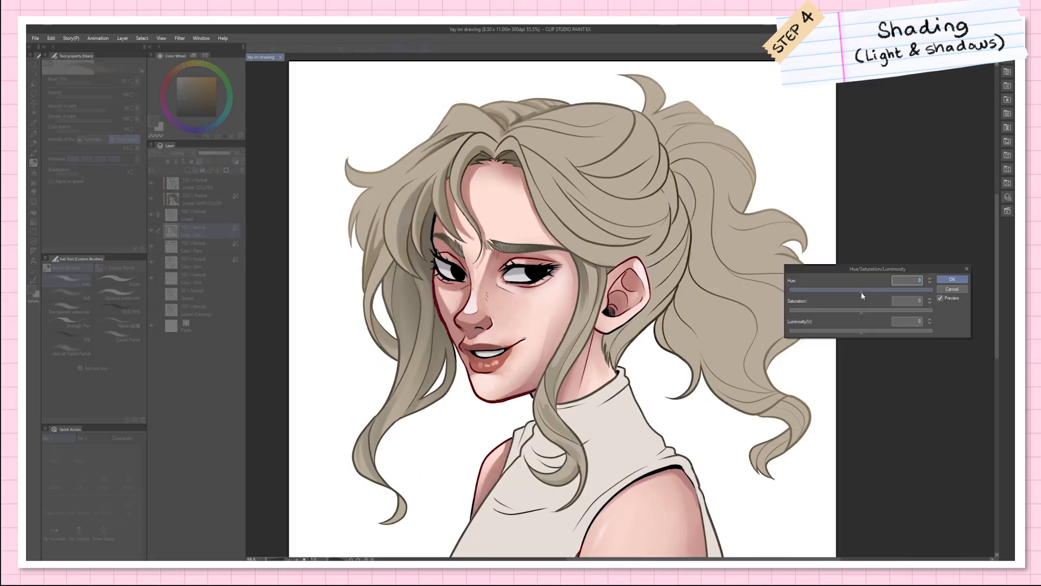
Step: Save the finished drawing as a JPEG named "Yay im drawing"
{"action": "left_click", "coordinate": [860, 292]}
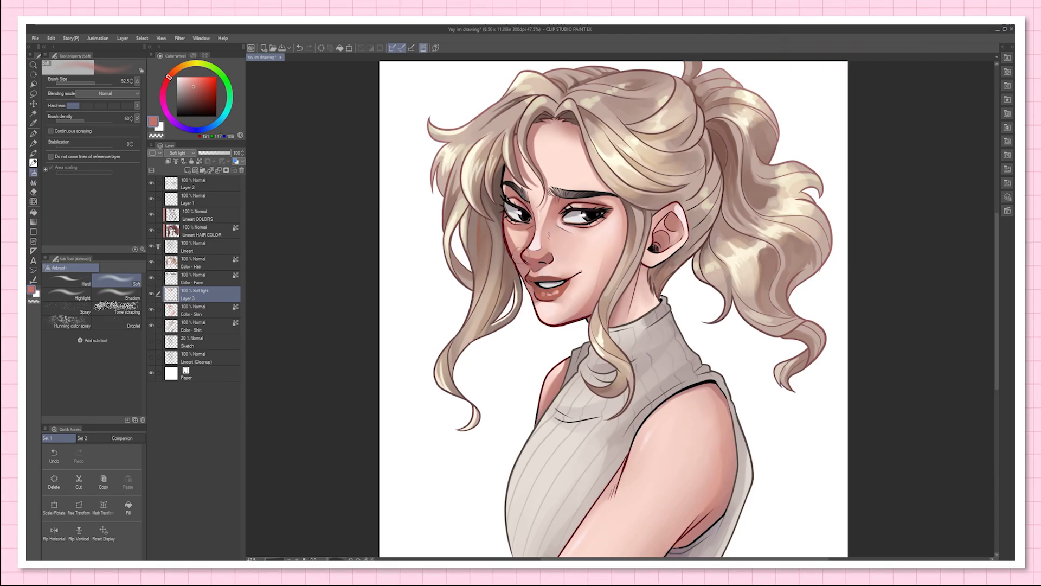
{"action": "scroll", "coordinate": [678, 314], "scroll_direction": "down", "scroll_amount": 1}
{"action": "left_click_drag", "start_coordinate": [677, 313], "coordinate": [652, 294]}
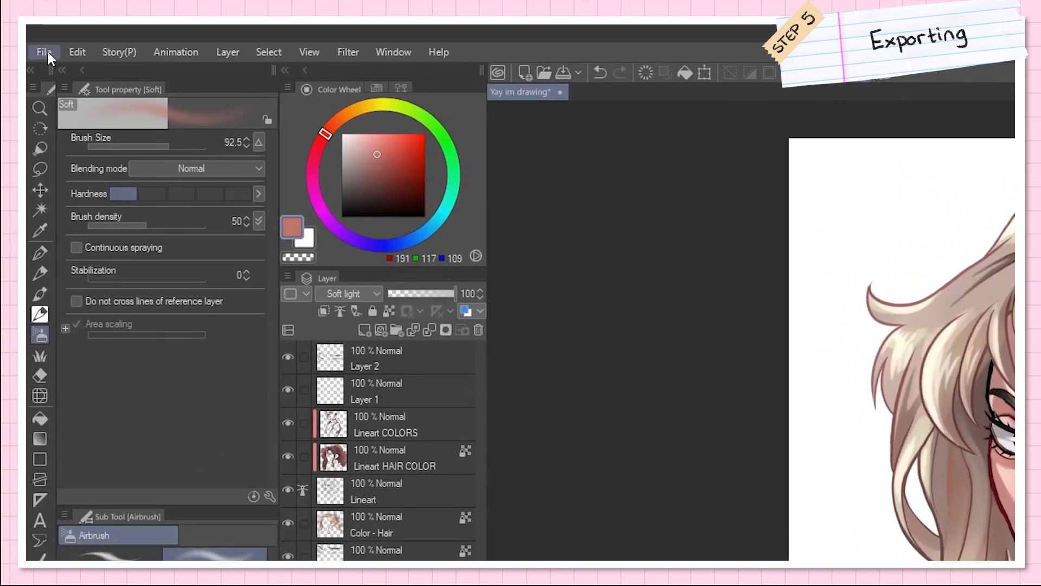
{"action": "left_click", "coordinate": [37, 39]}
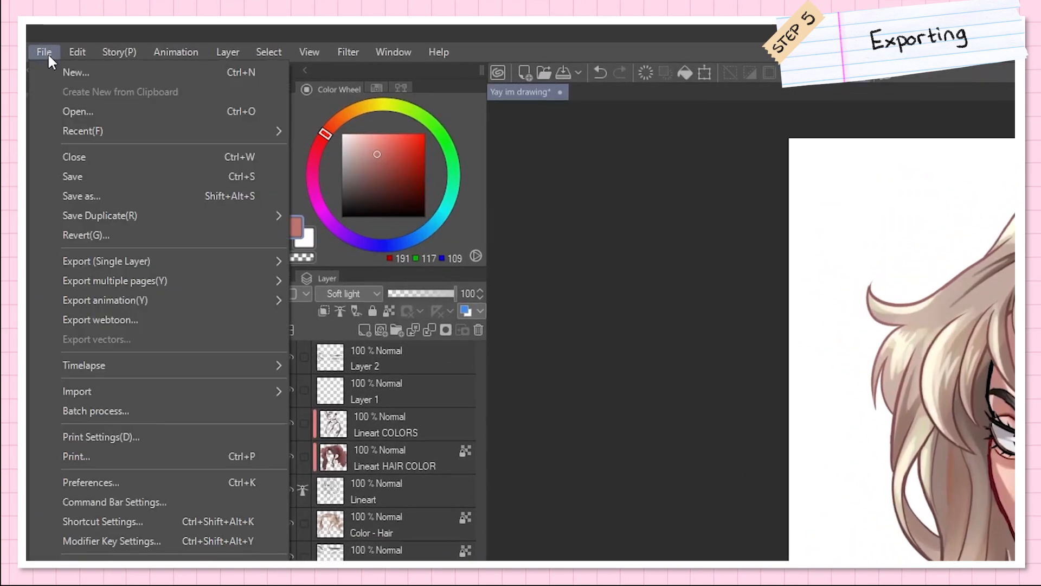
{"action": "left_click", "coordinate": [89, 194]}
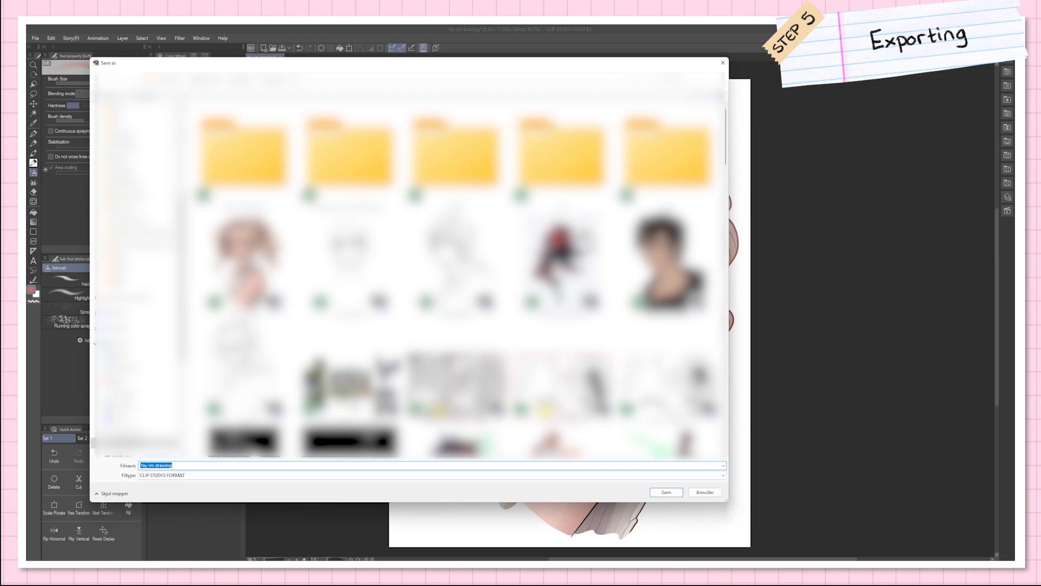
{"action": "left_click", "coordinate": [254, 476]}
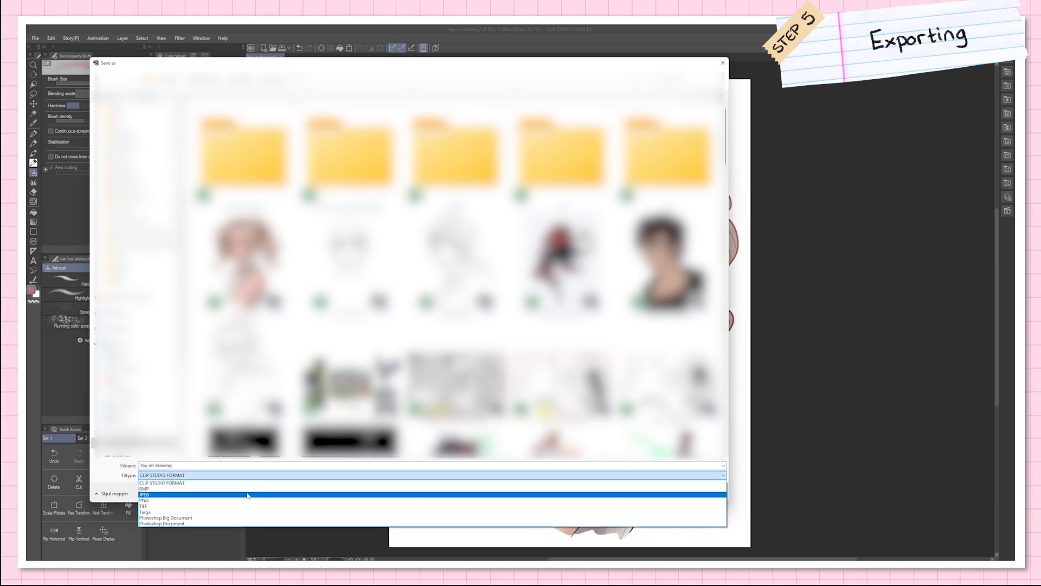
{"action": "left_click", "coordinate": [244, 494]}
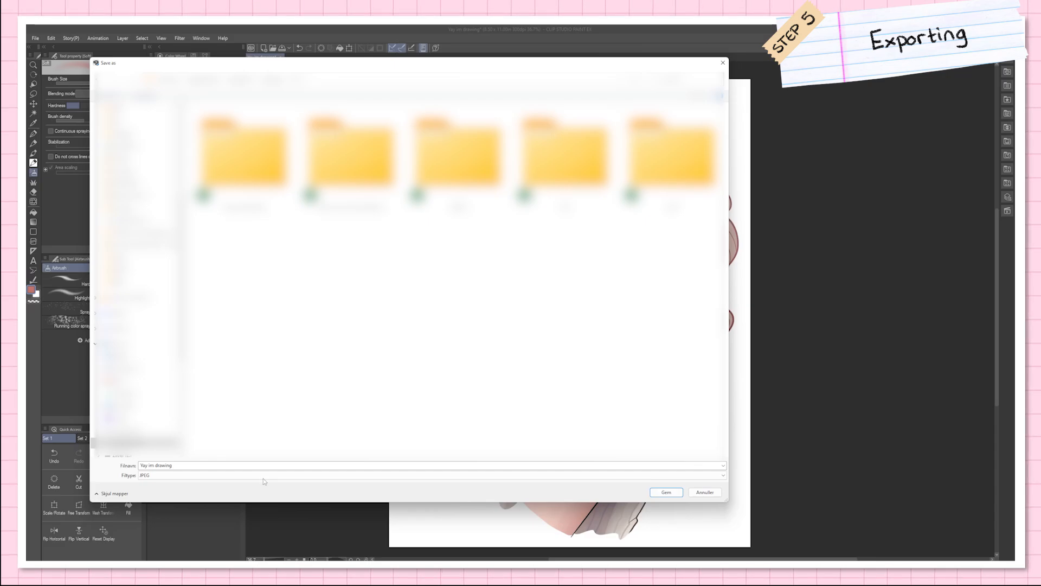
{"action": "left_click", "coordinate": [669, 491]}
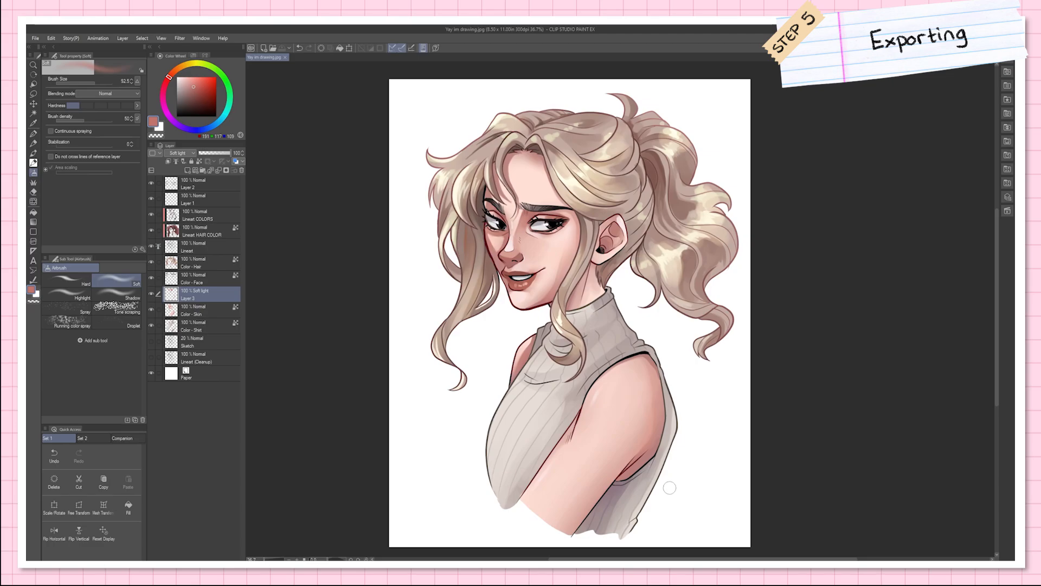
Step: Hide the Paper layer and save the drawing with a transparent background as a PNG named "Yay im drawing"
{"action": "left_click", "coordinate": [151, 373]}
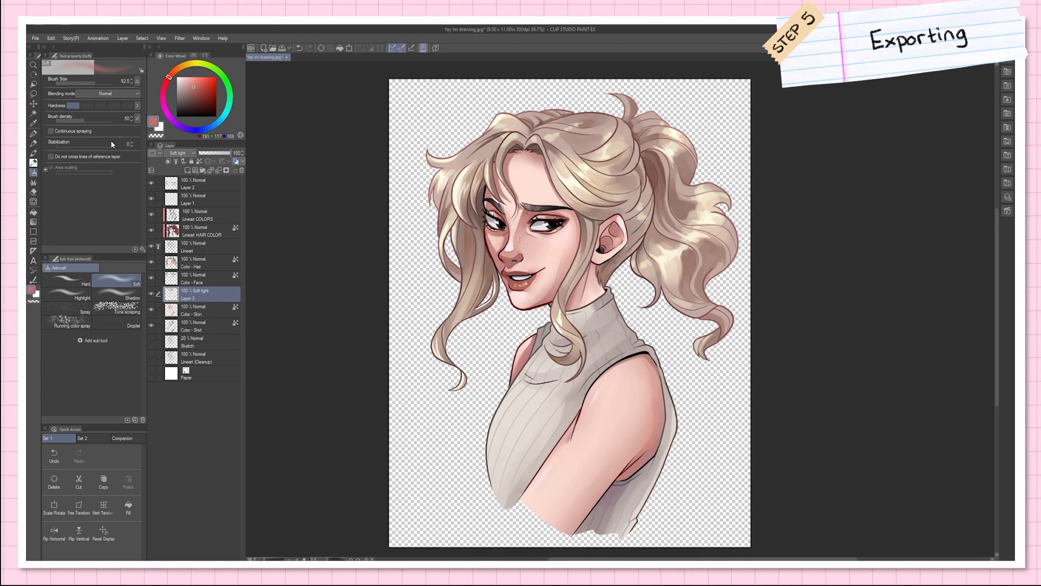
{"action": "left_click", "coordinate": [36, 38]}
{"action": "left_click", "coordinate": [61, 109]}
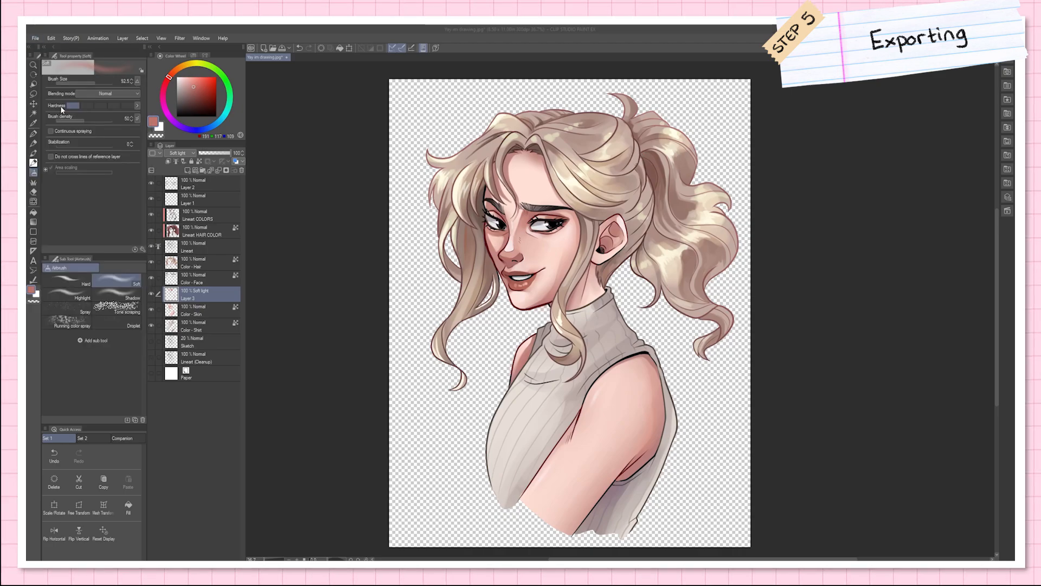
{"action": "left_click", "coordinate": [193, 474]}
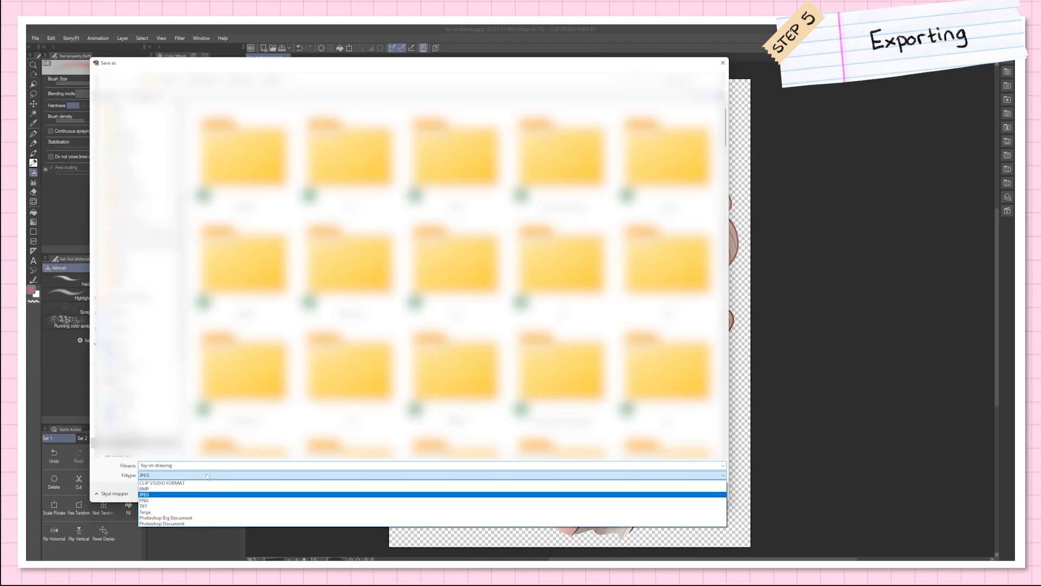
{"action": "left_click", "coordinate": [192, 499]}
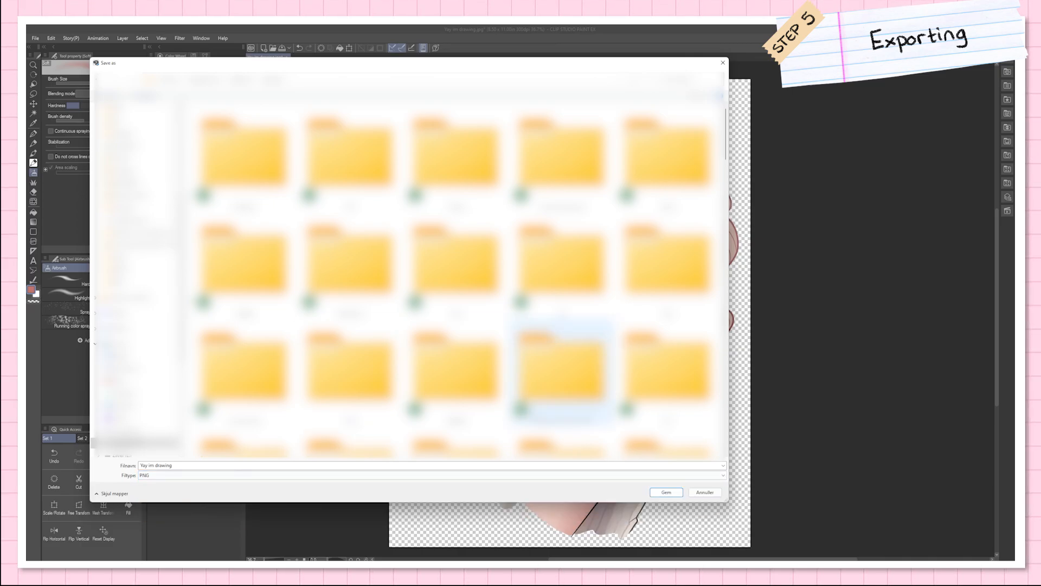
{"action": "left_click", "coordinate": [662, 493]}
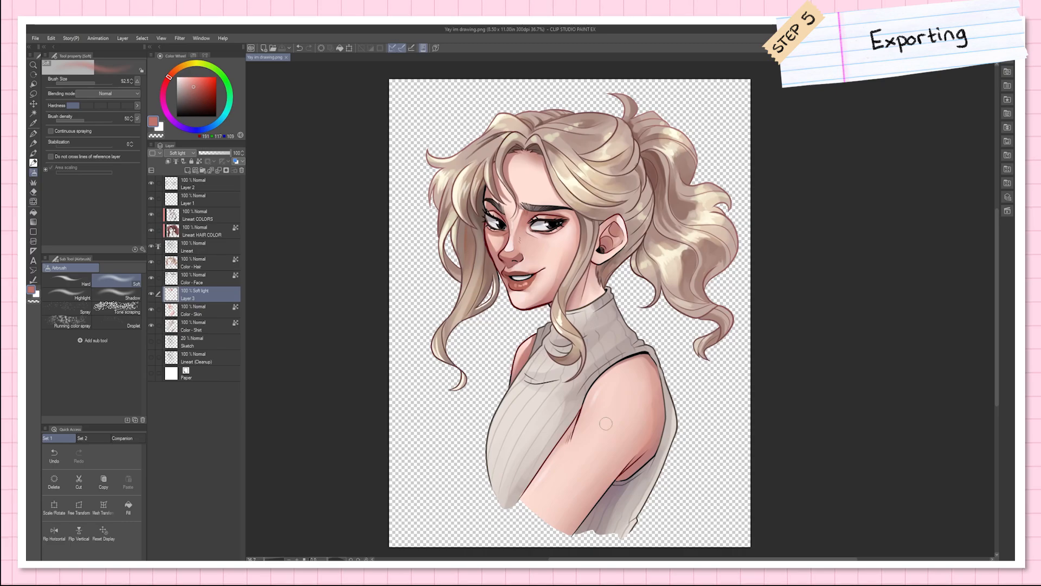
Step: Close the layered drawing and open the exported file "Yay im drawing.jpg"
{"action": "key", "text": "ctrl+w"}
{"action": "left_click", "coordinate": [35, 37]}
{"action": "left_click", "coordinate": [51, 66]}
{"action": "double_click", "coordinate": [449, 277]}
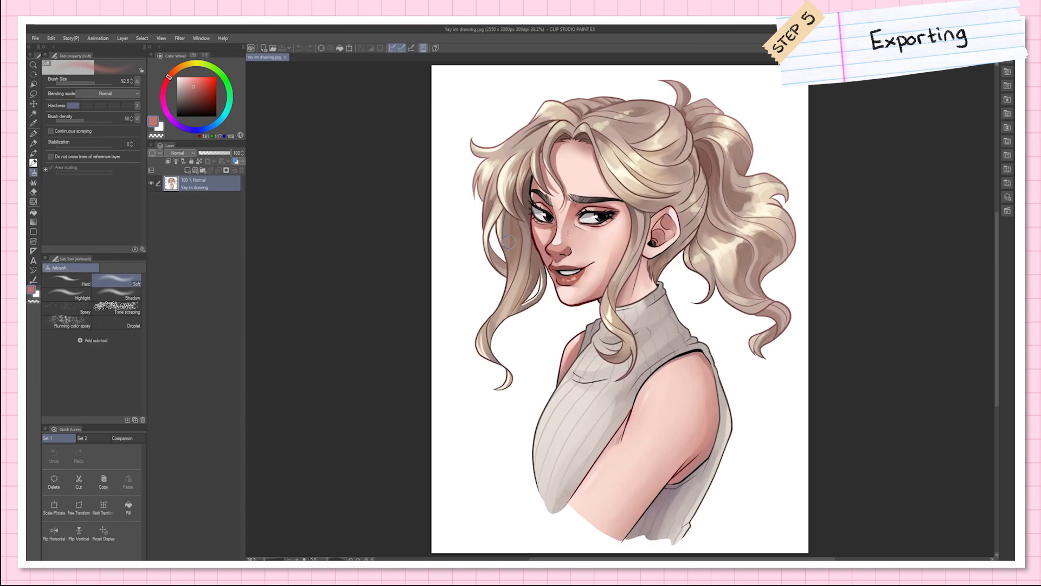
Step: Change the image resolution of the opened JPEG to a width of 1000 px
{"action": "left_click", "coordinate": [51, 38]}
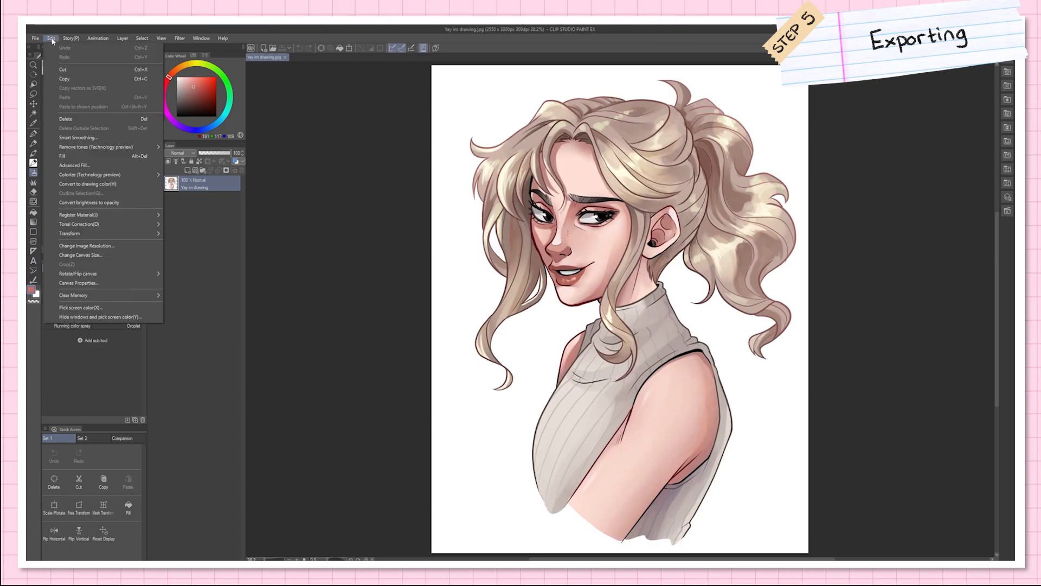
{"action": "left_click", "coordinate": [104, 247]}
{"action": "left_click_drag", "start_coordinate": [688, 212], "coordinate": [371, 238]}
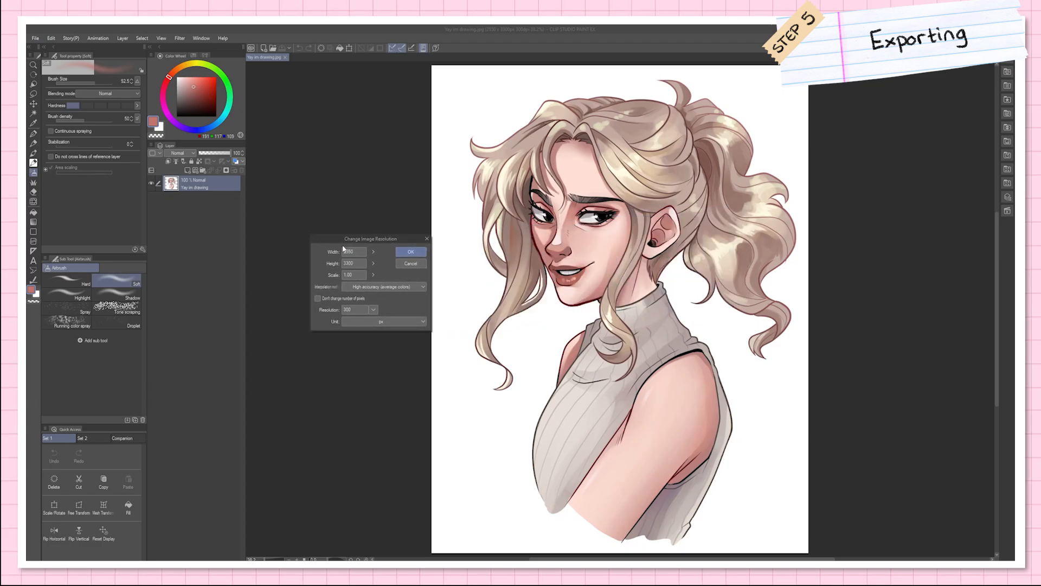
{"action": "left_click", "coordinate": [353, 248]}
{"action": "type", "text": "1"}
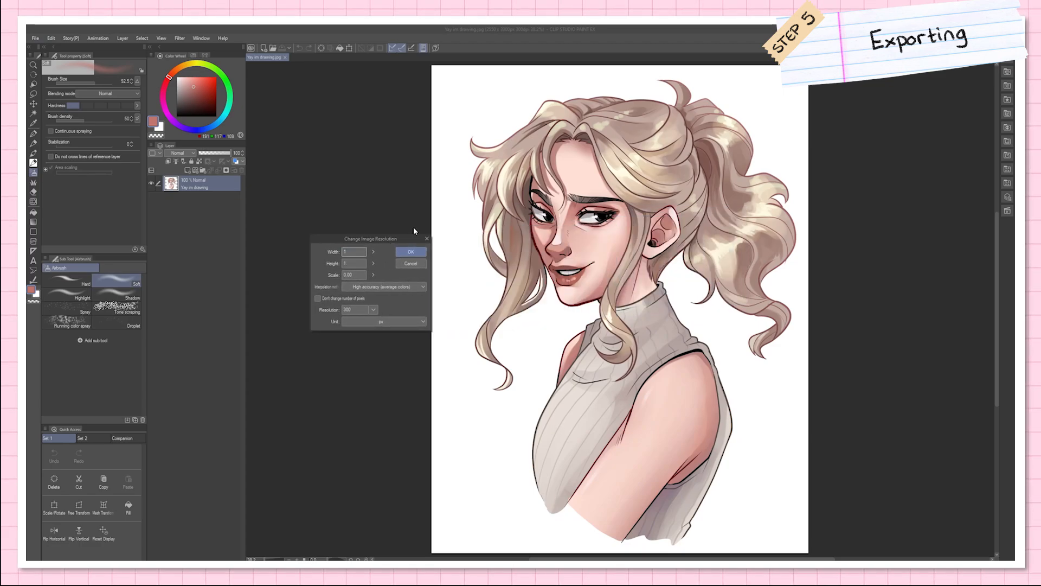
{"action": "type", "text": "000"}
{"action": "key", "text": "Return"}
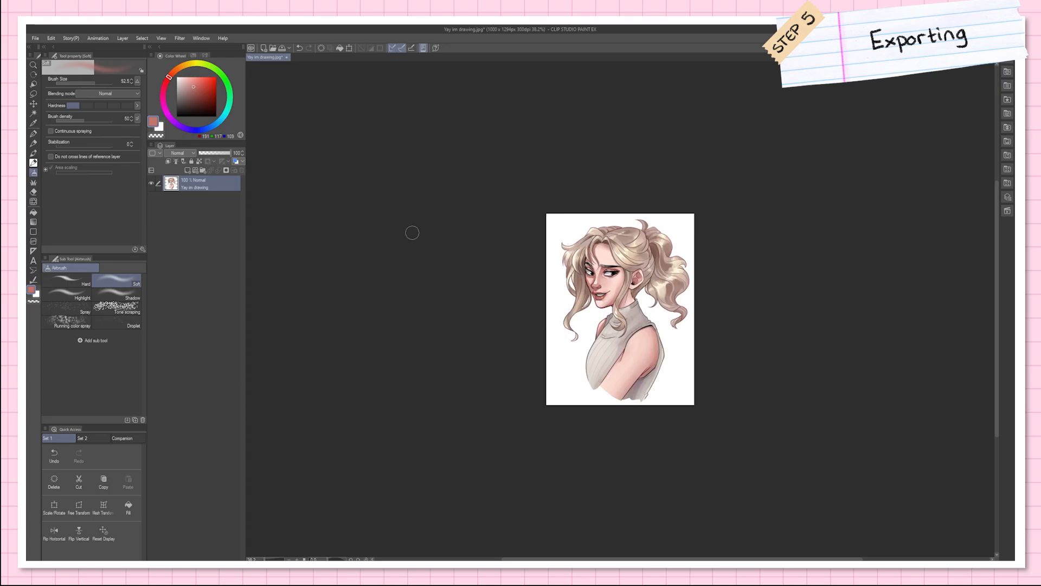
Step: Save a duplicate of the resized image in JPEG format under the name "Yay im drawing"
{"action": "scroll", "coordinate": [666, 311], "scroll_direction": "up", "scroll_amount": 8}
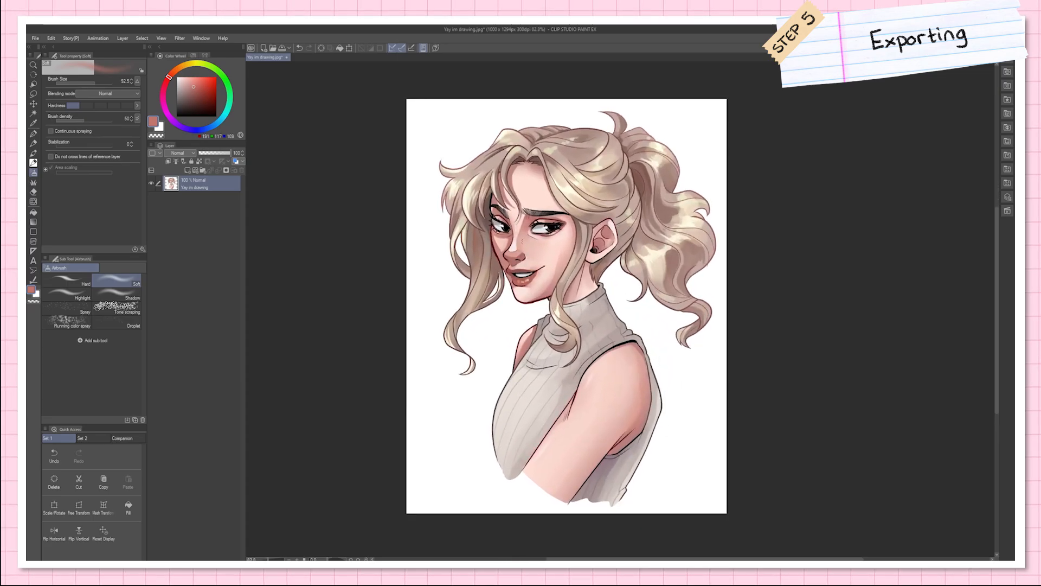
{"action": "left_click", "coordinate": [35, 38]}
{"action": "mouse_move", "coordinate": [97, 116]}
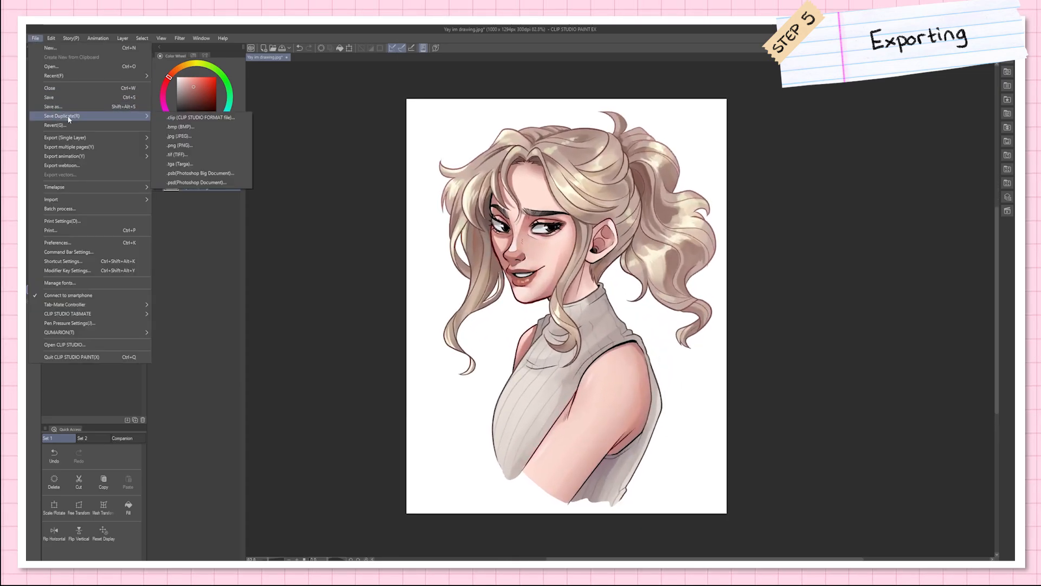
{"action": "left_click", "coordinate": [186, 136]}
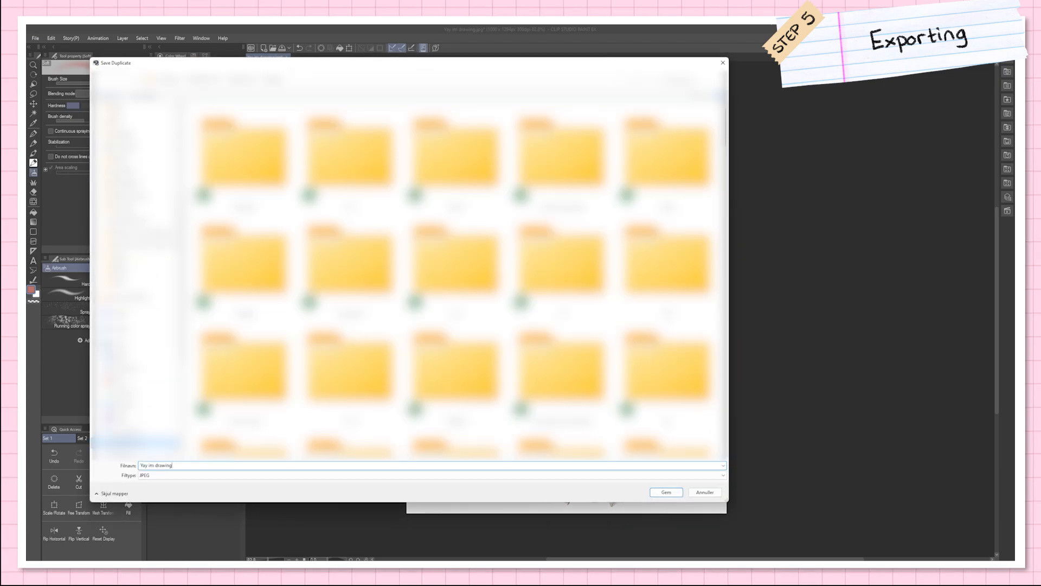
{"action": "key", "text": "Return"}
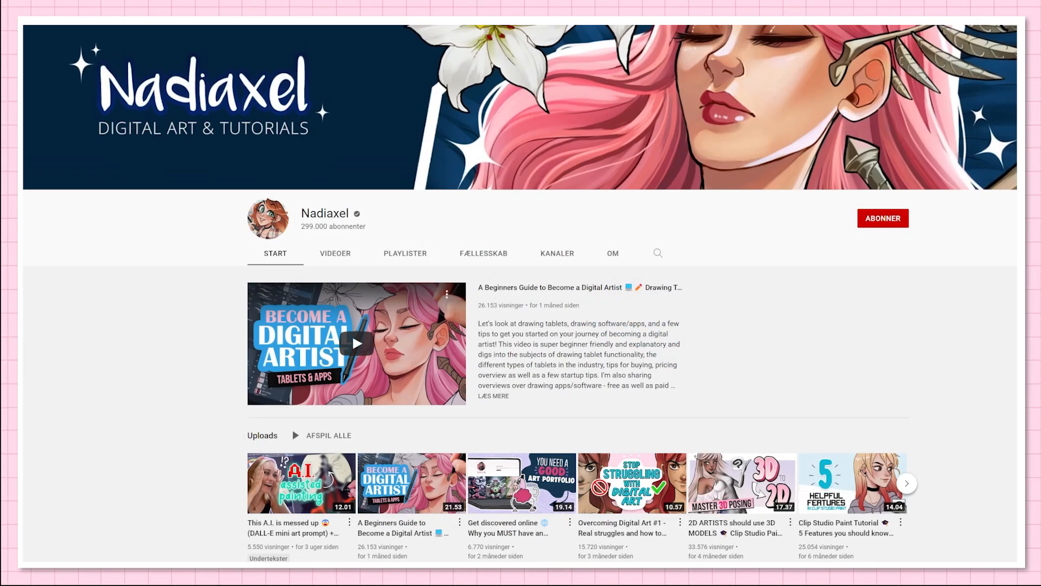
{"action": "scroll", "coordinate": [521, 293], "scroll_direction": "down", "scroll_amount": 7}
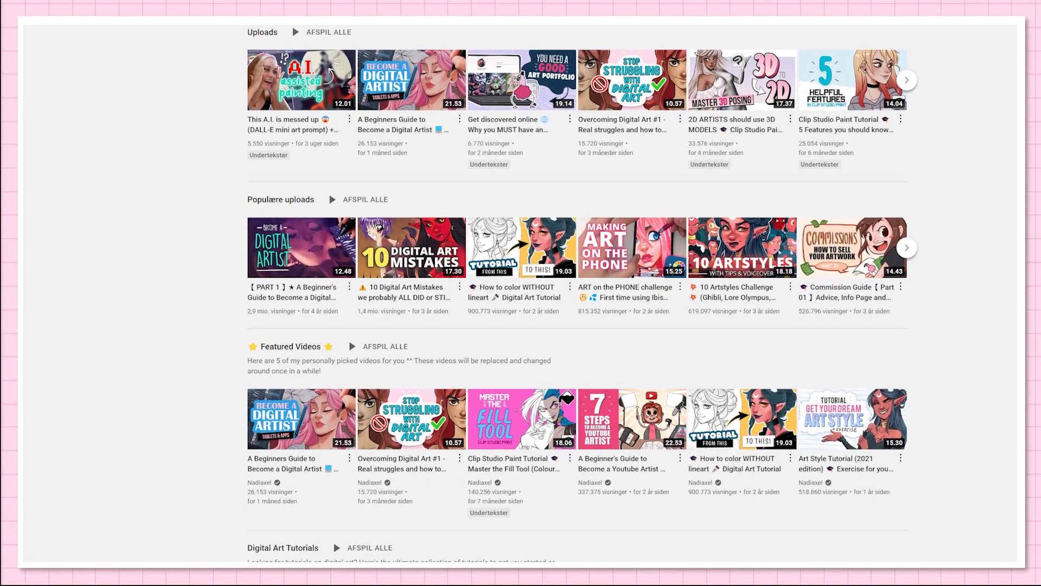
{"action": "scroll", "coordinate": [521, 292], "scroll_direction": "down", "scroll_amount": 8}
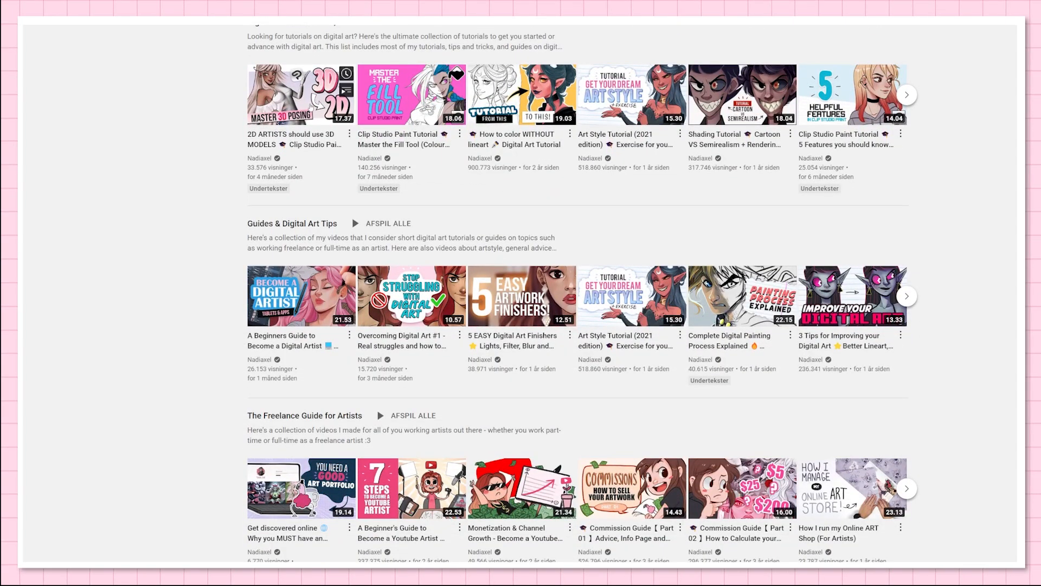
{"action": "scroll", "coordinate": [794, 229], "scroll_direction": "up", "scroll_amount": 2}
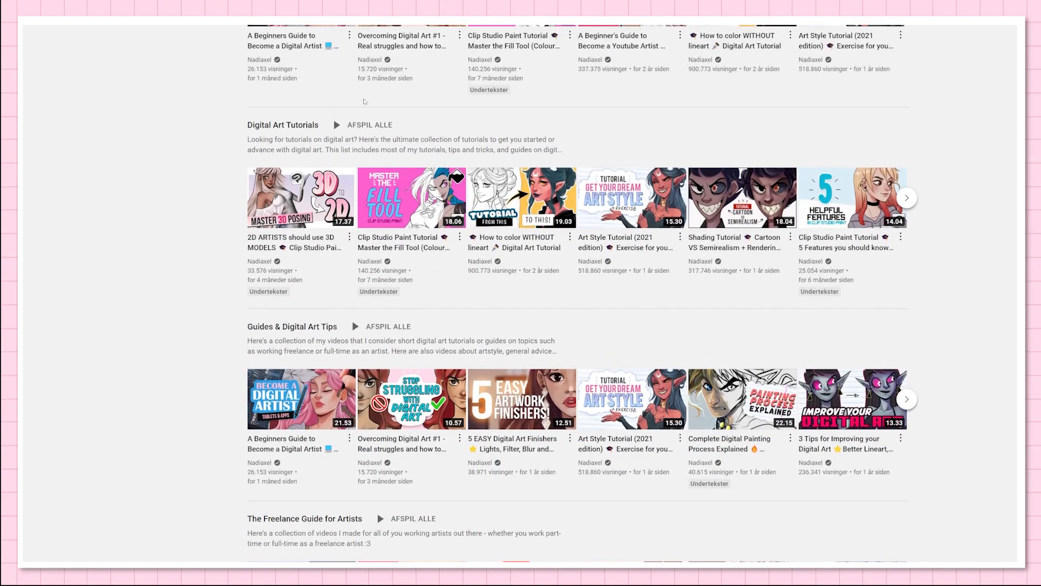